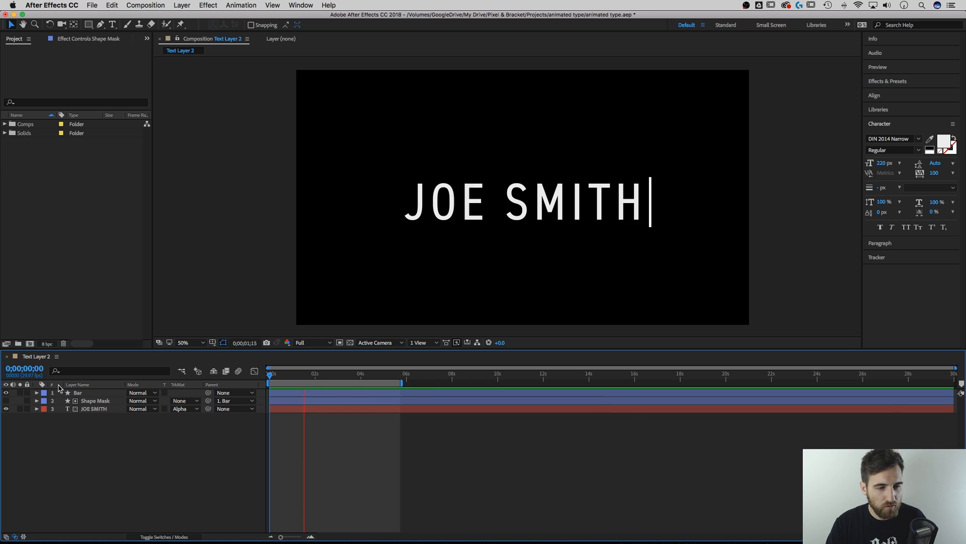
# Step: Show the keyframed properties of the Bar layer and expand the Shape Mask and text layers to inspect their setup
pyautogui.click(86, 410)
pyautogui.keyDown('shift'); pyautogui.click(87, 393); pyautogui.keyUp('shift')
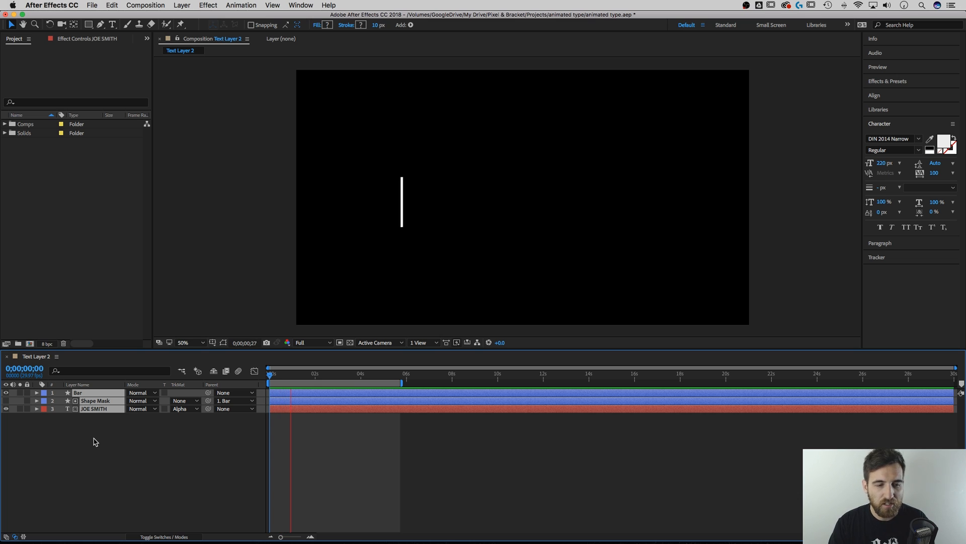
pyautogui.press('u')
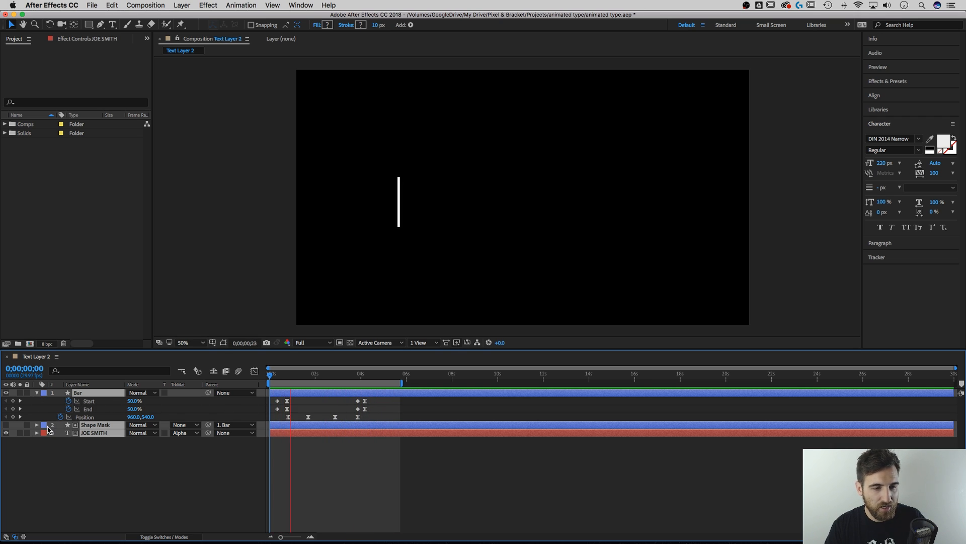
pyautogui.click(49, 449)
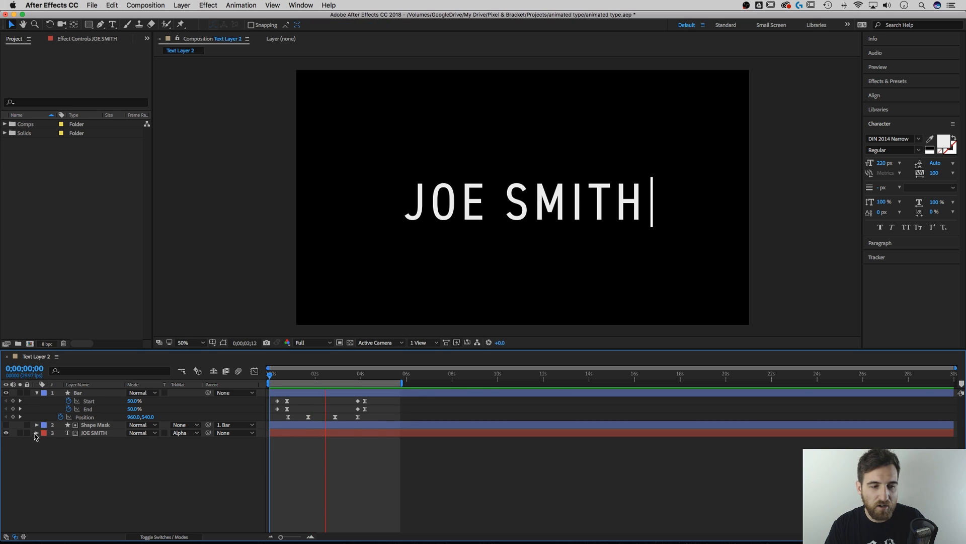
pyautogui.click(36, 432)
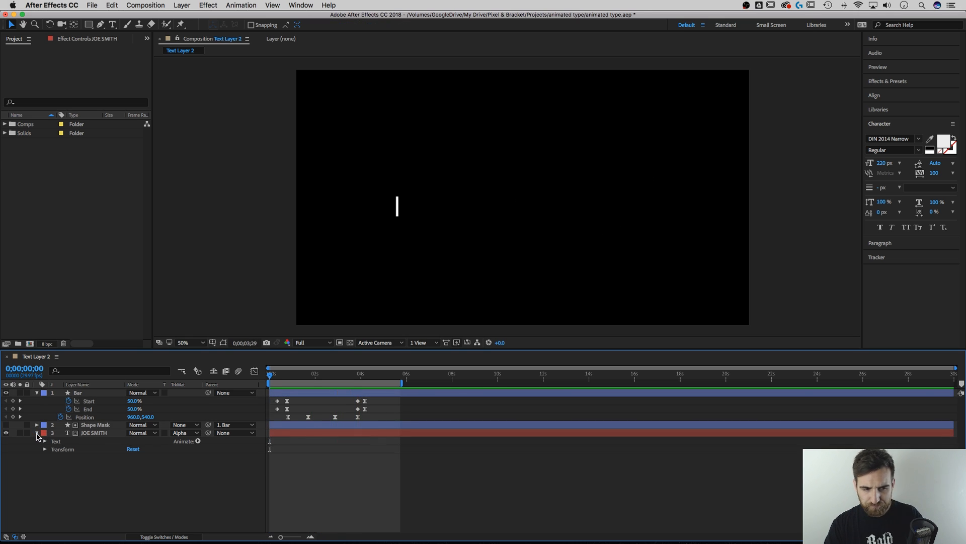
pyautogui.click(100, 436)
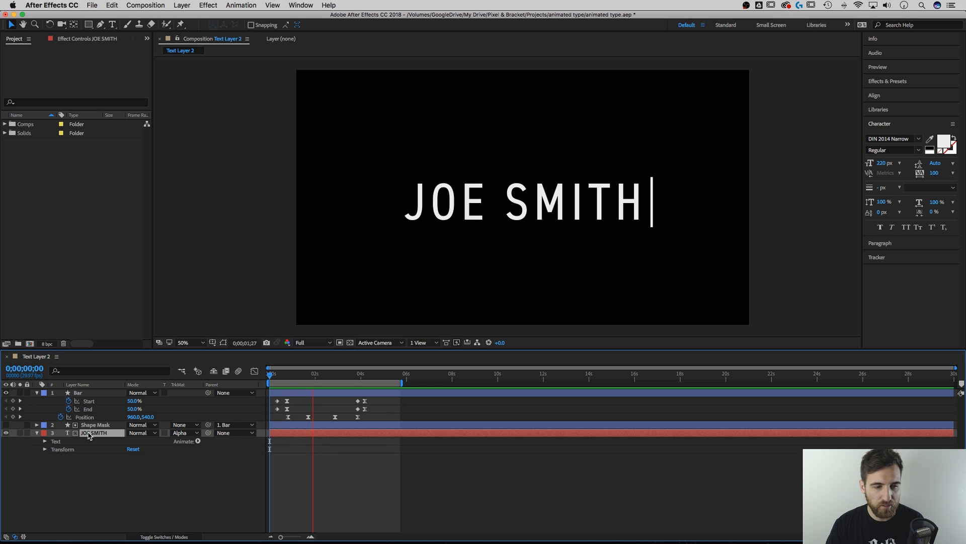
pyautogui.click(37, 425)
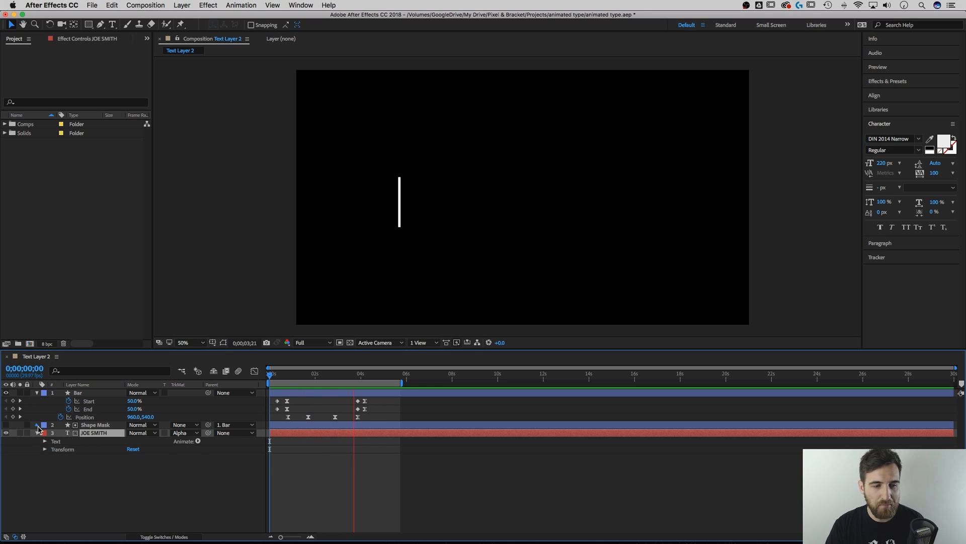
pyautogui.click(110, 429)
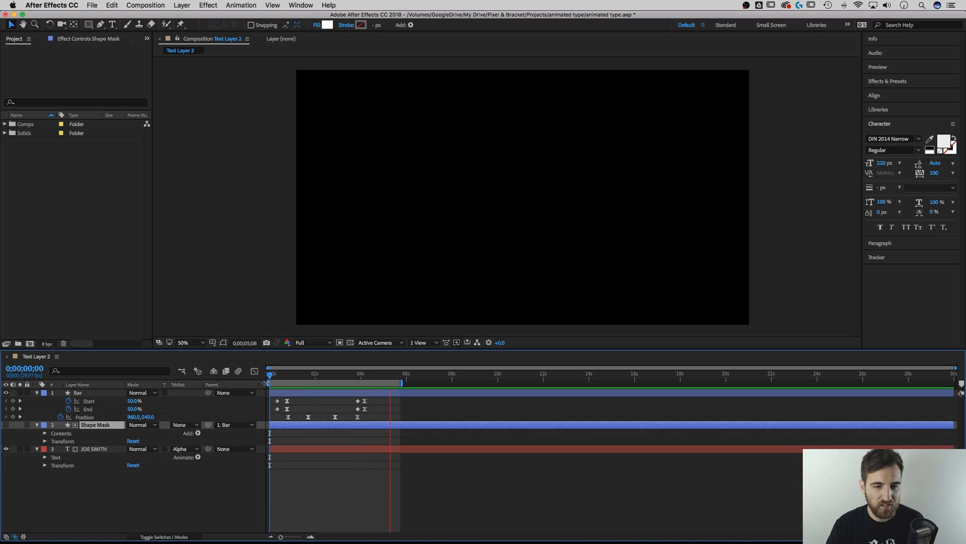
# Step: Scrub through the finished text animation and briefly show the Shape Mask layer to examine how the matte follows the bar
pyautogui.click(325, 375)
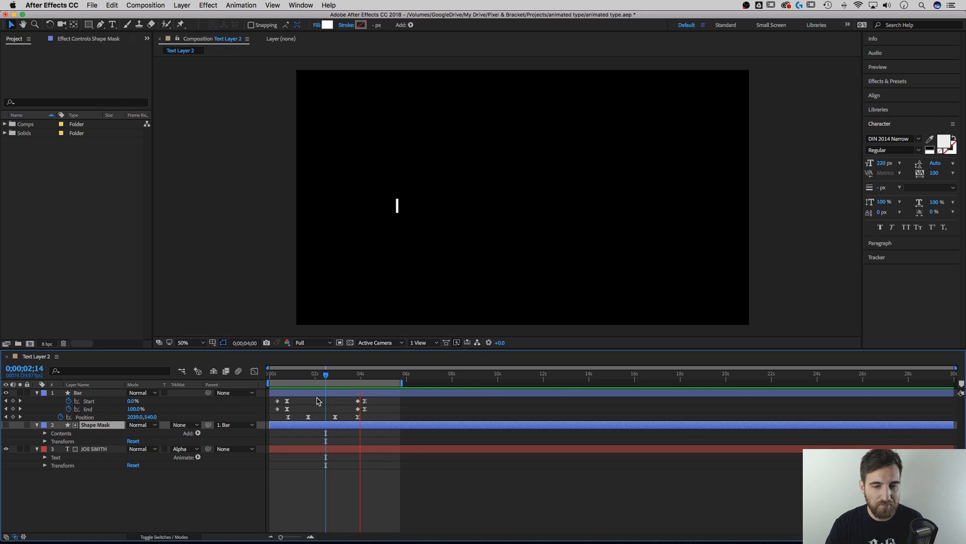
pyautogui.press('space')
pyautogui.moveTo(338, 377); pyautogui.dragTo(328, 379)
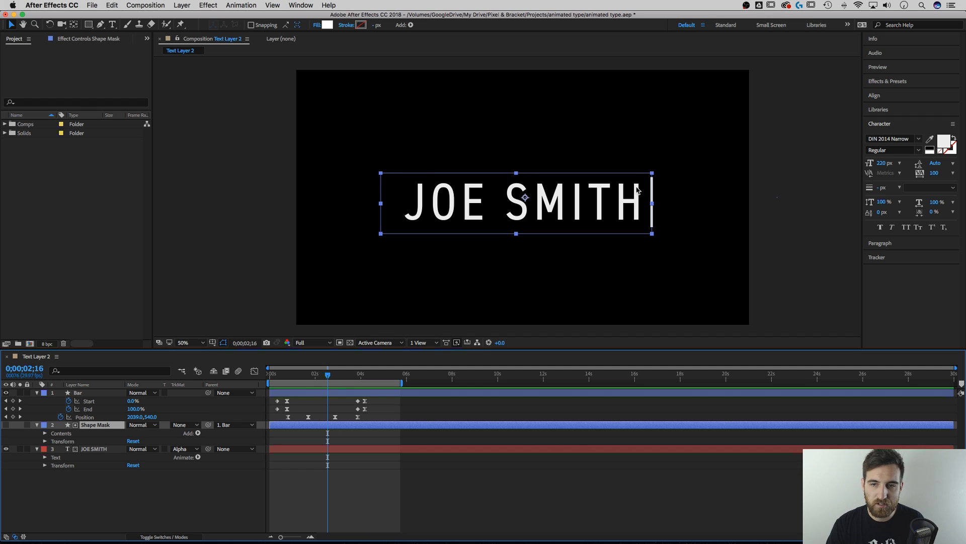
pyautogui.click(7, 426)
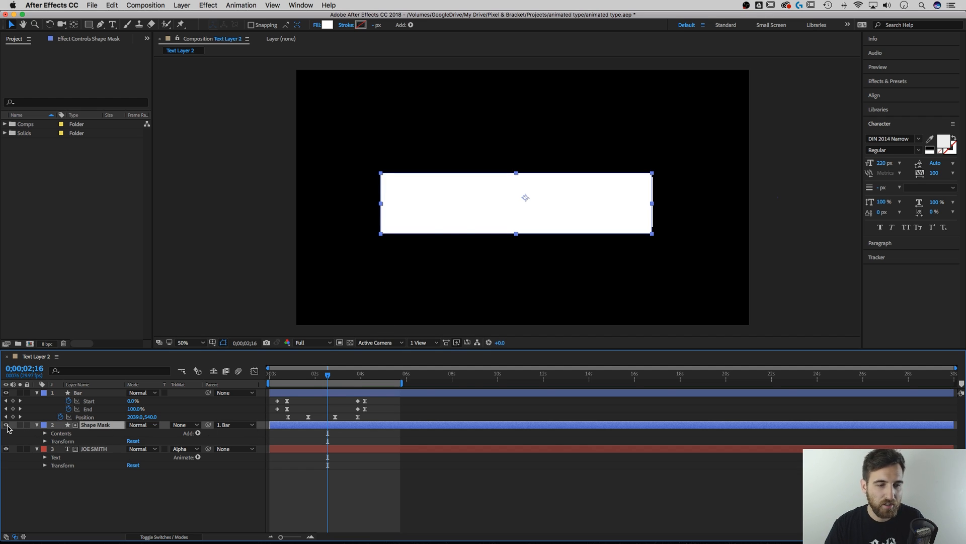
pyautogui.click(6, 425)
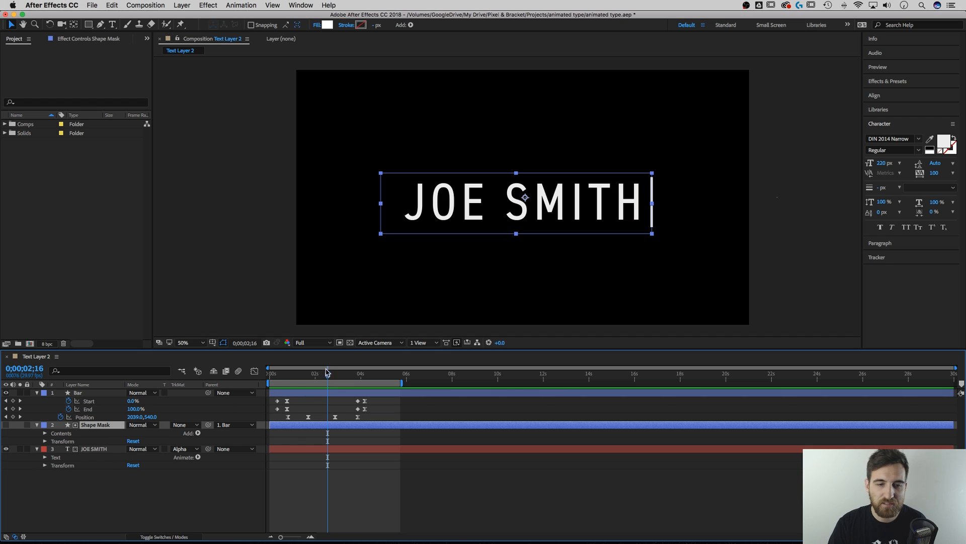
pyautogui.moveTo(328, 378); pyautogui.dragTo(325, 377)
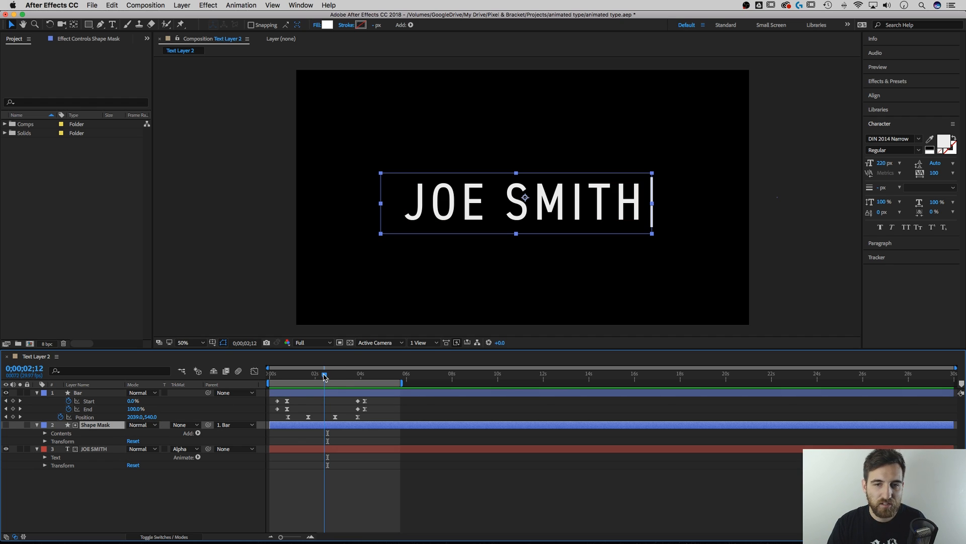
pyautogui.moveTo(325, 377)
pyautogui.mouseDown()
pyautogui.moveTo(288, 380)
pyautogui.moveTo(372, 376)
pyautogui.moveTo(333, 380)
pyautogui.mouseUp()
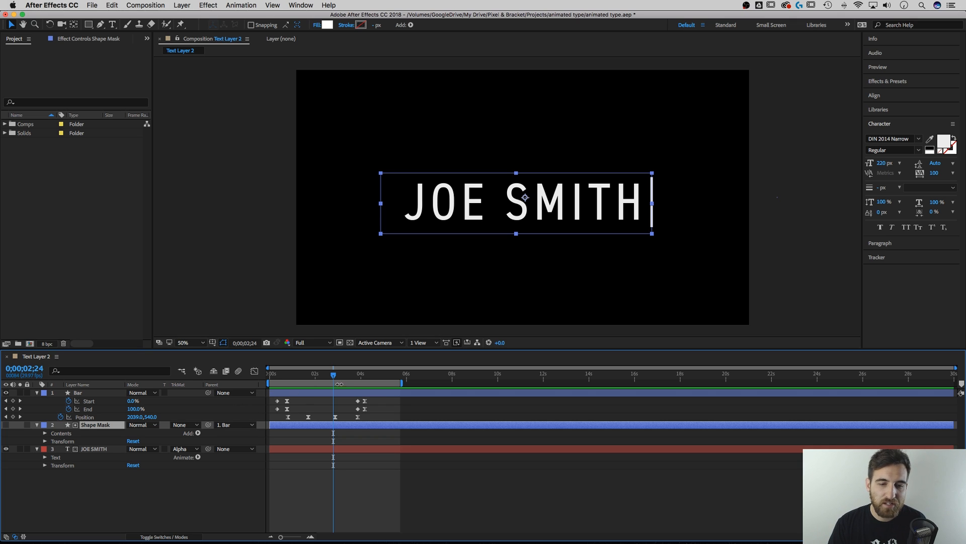
pyautogui.moveTo(336, 379); pyautogui.dragTo(363, 378)
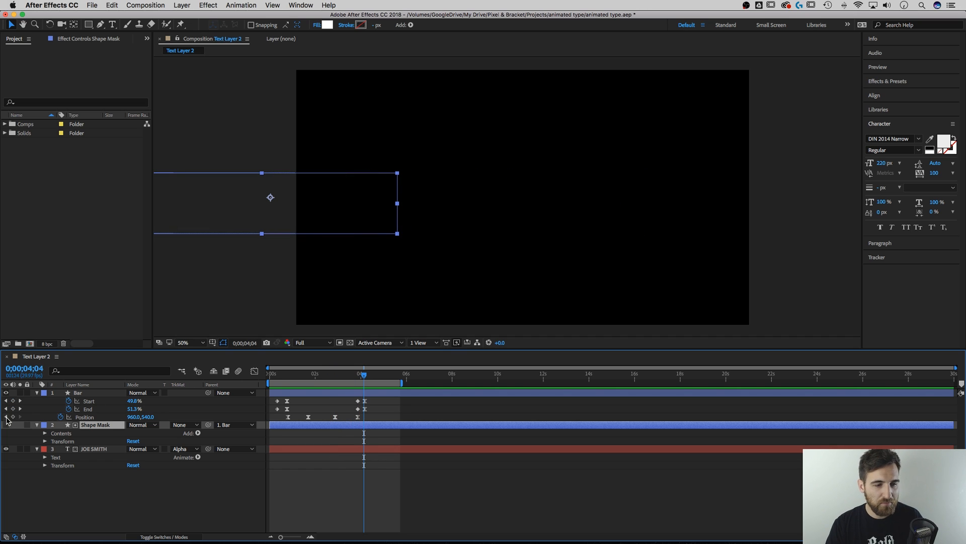
# Step: Collapse the properties of the Bar, Shape Mask and text layers
pyautogui.click(38, 393)
pyautogui.click(37, 401)
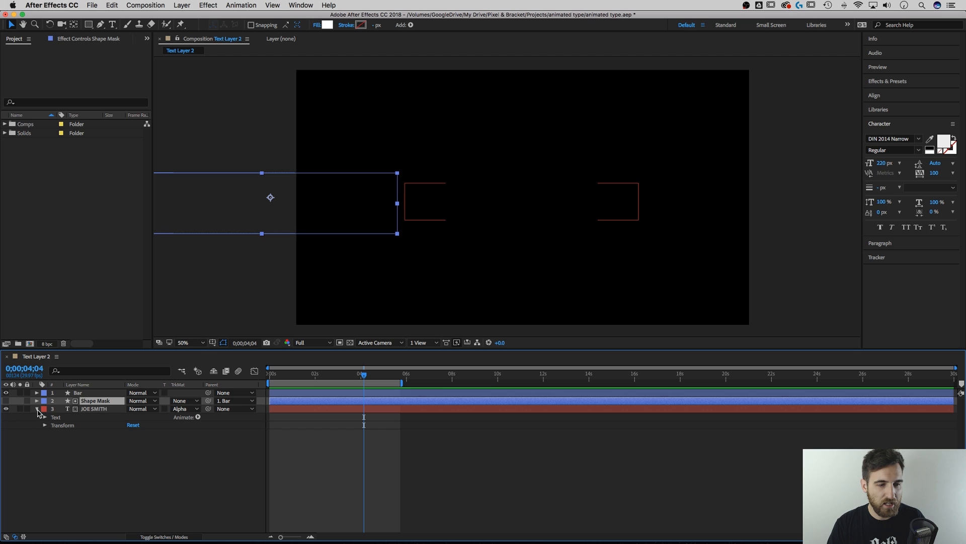
pyautogui.click(37, 409)
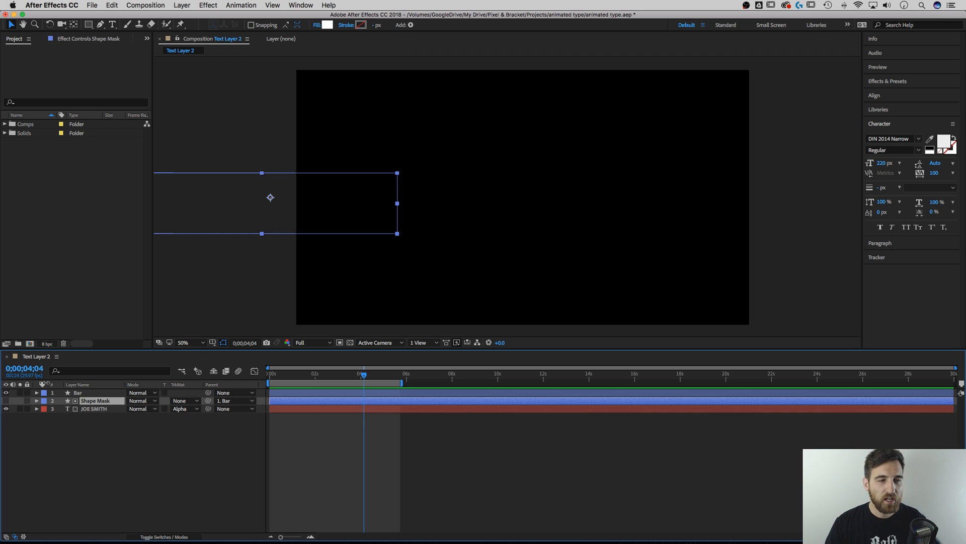
pyautogui.click(102, 289)
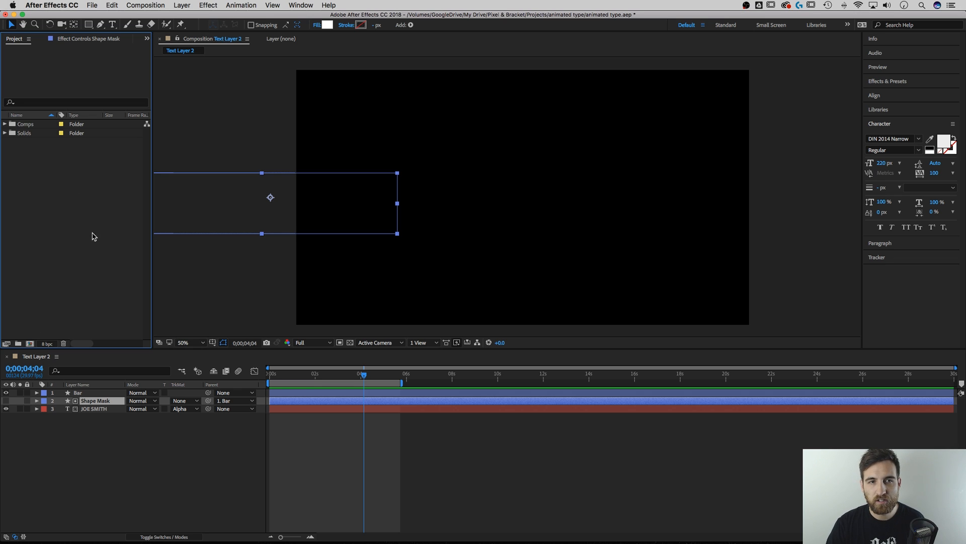
# Step: Check which workspace is active in the list of available workspaces
pyautogui.click(294, 5)
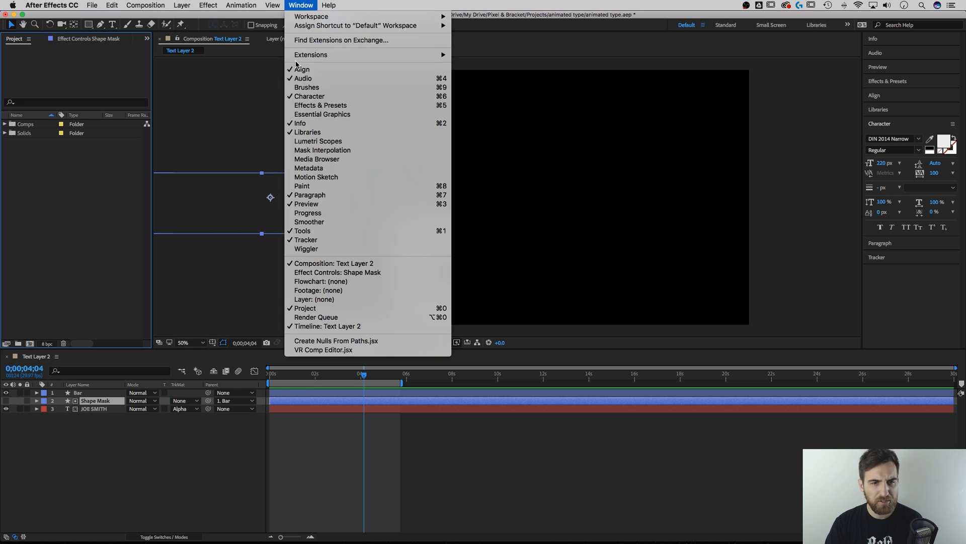
pyautogui.moveTo(324, 17)
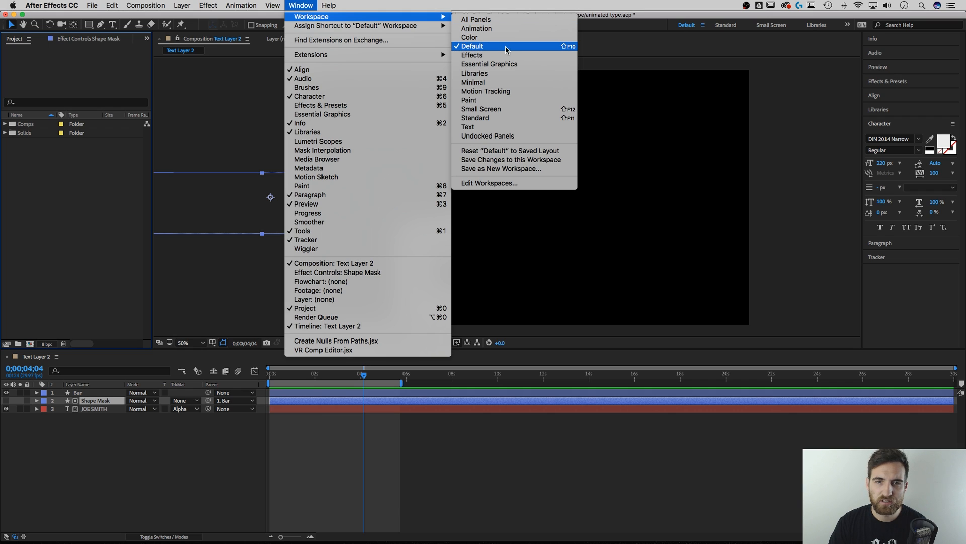
pyautogui.click(84, 203)
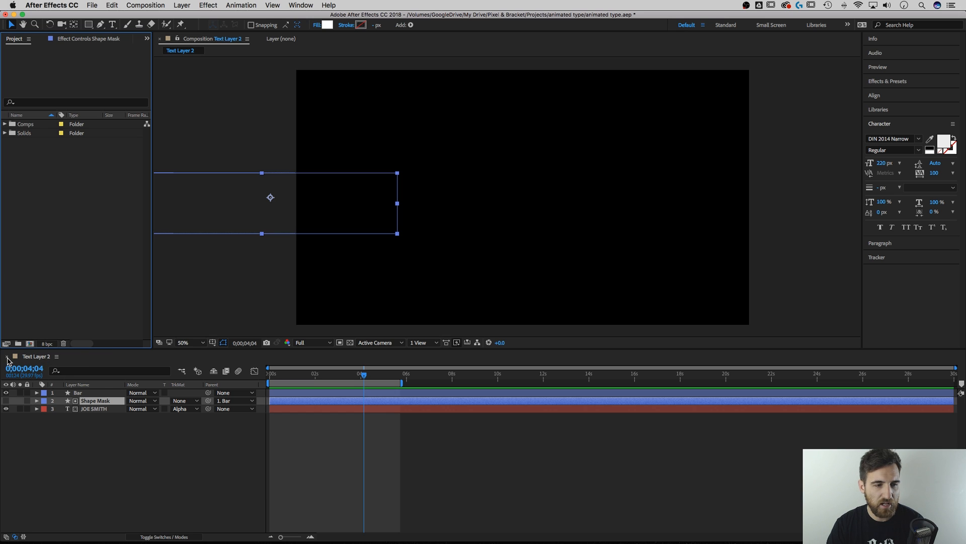
# Step: Close the timeline and the composition view of Text Layer 2
pyautogui.click(7, 357)
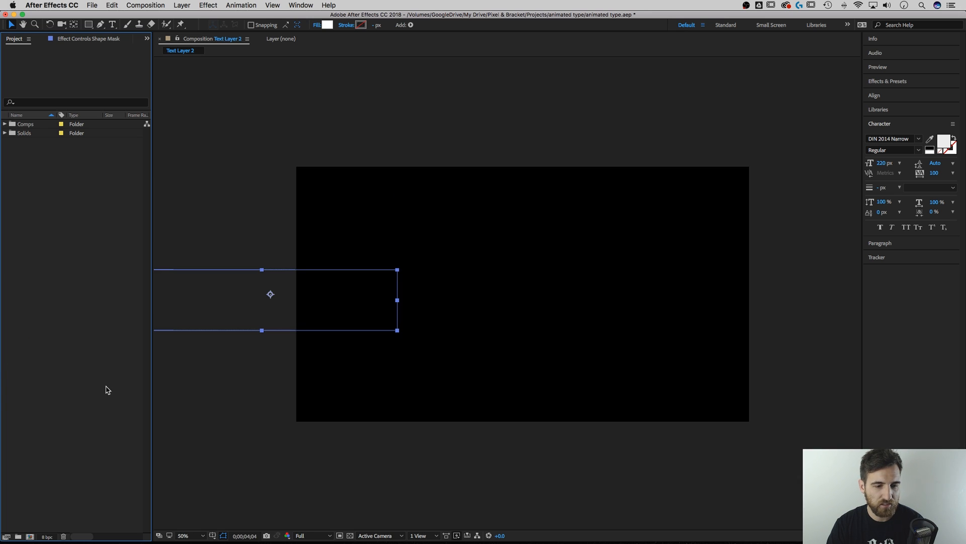
pyautogui.press('space')
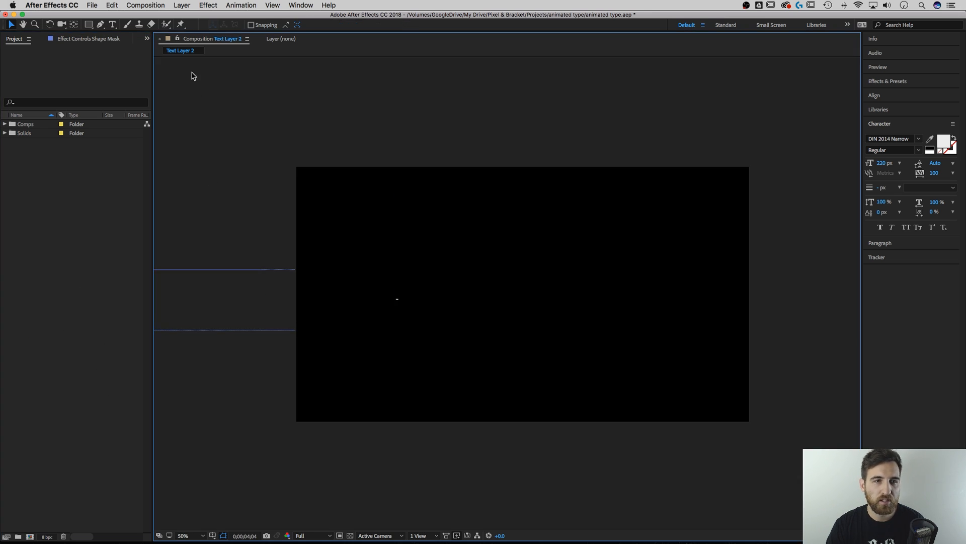
pyautogui.press('space')
pyautogui.click(160, 40)
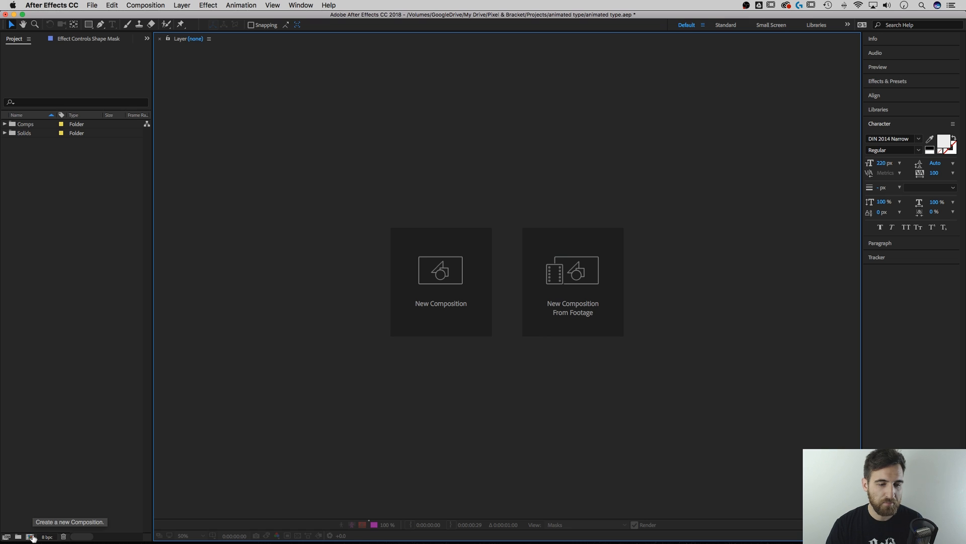
# Step: Create a new composition named "Text Reveal" with a duration of 0;00;10;00
pyautogui.click(398, 267)
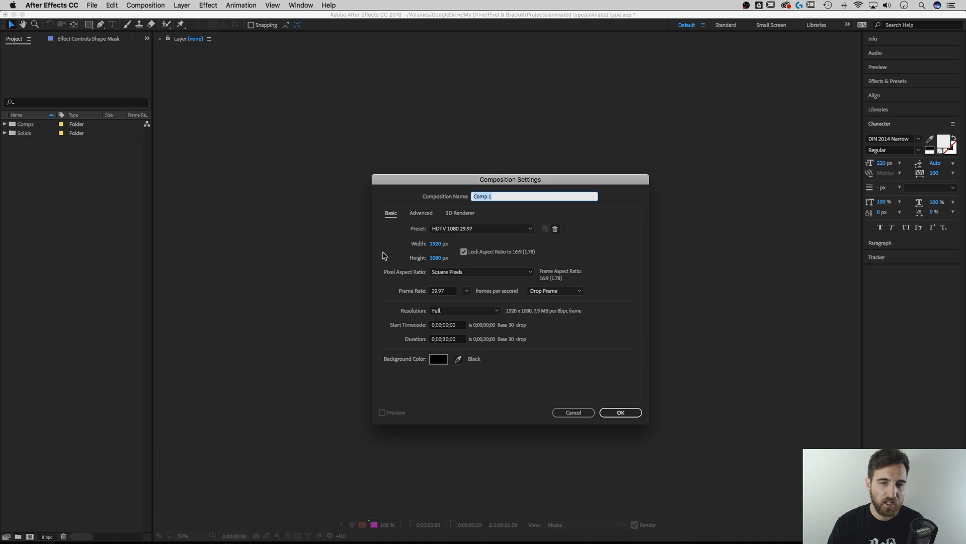
pyautogui.moveTo(475, 184); pyautogui.dragTo(469, 167)
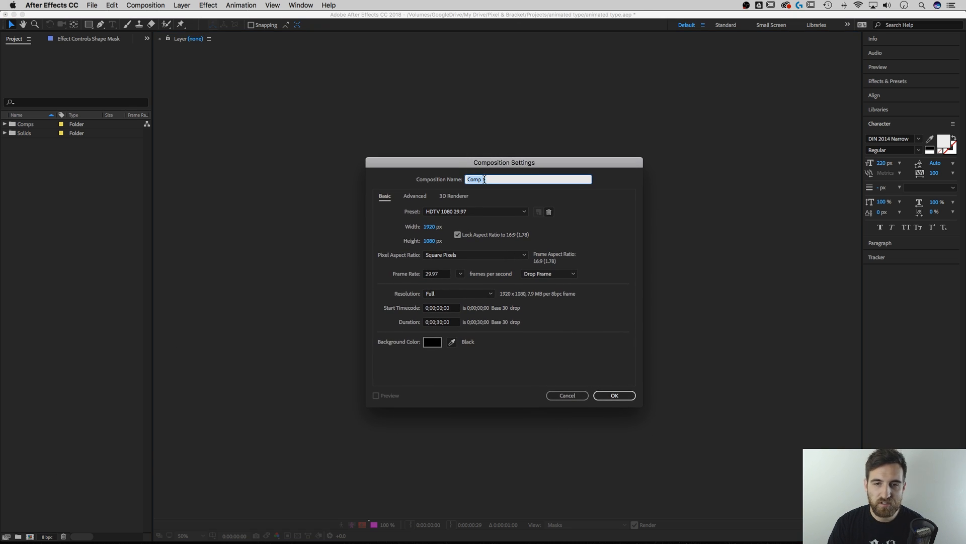
pyautogui.write('Ti')
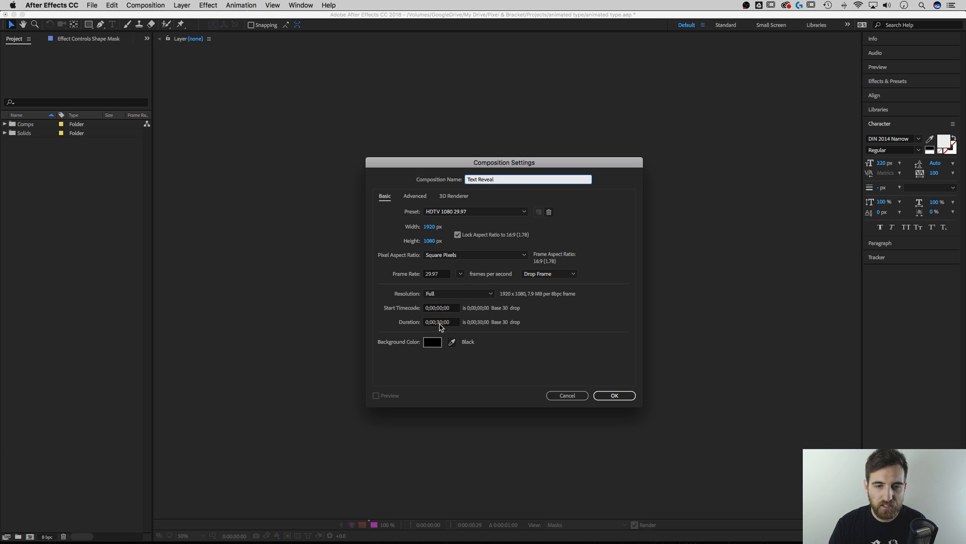
pyautogui.click(440, 322)
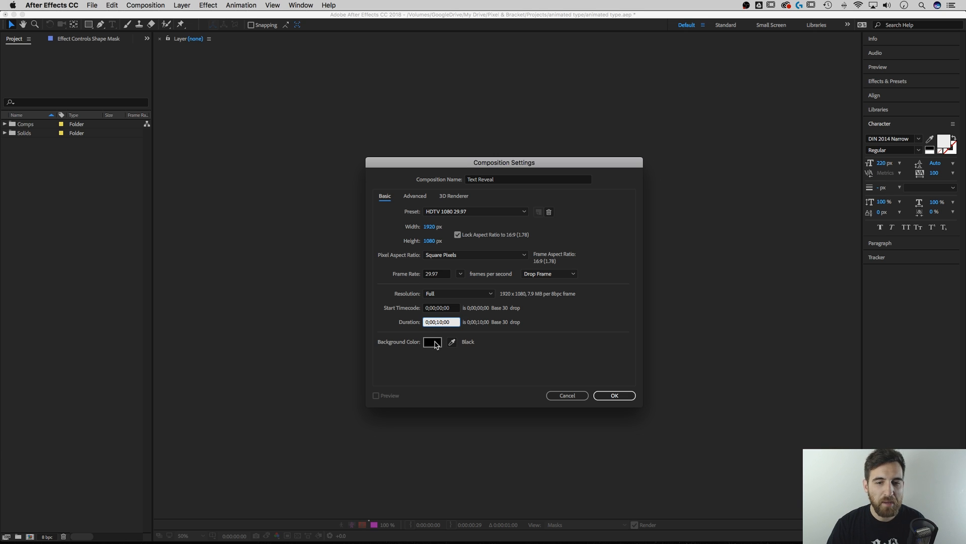
pyautogui.click(615, 395)
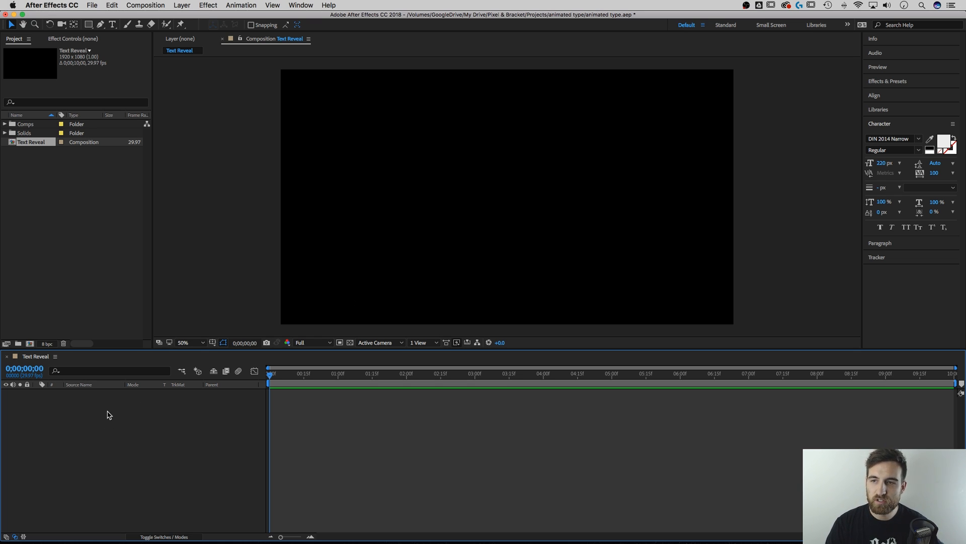
# Step: Add a text layer reading "TEXT REVEAL" in the upper middle of the composition
pyautogui.click(113, 25)
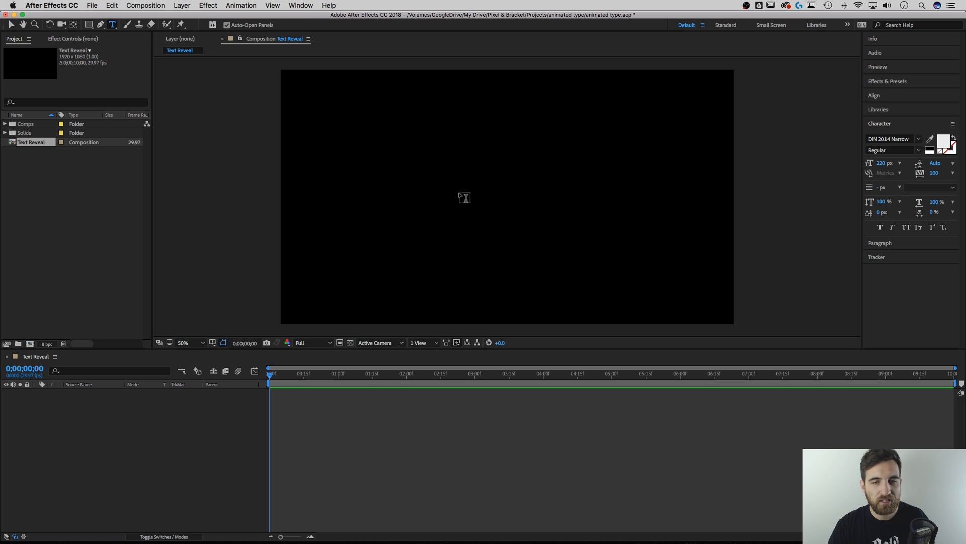
pyautogui.click(459, 190)
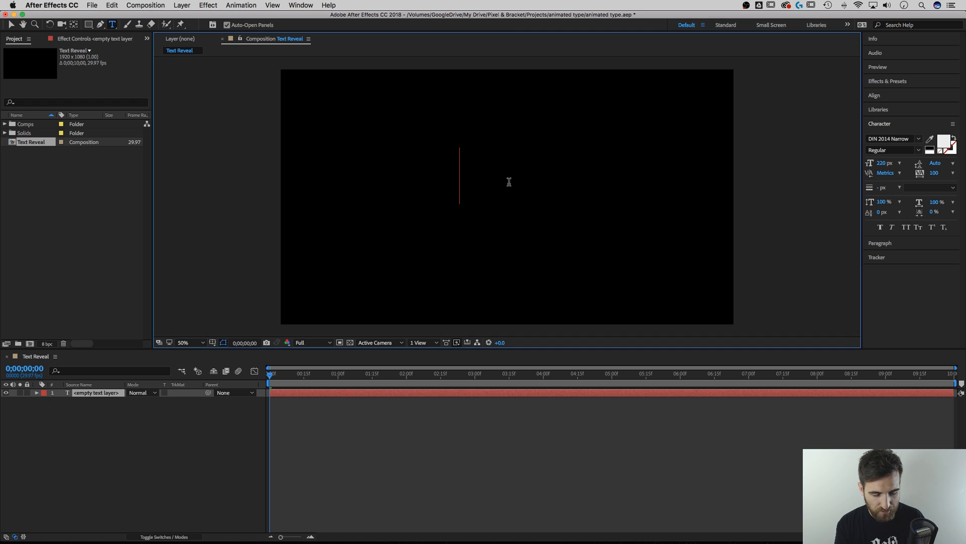
pyautogui.write('TEX')
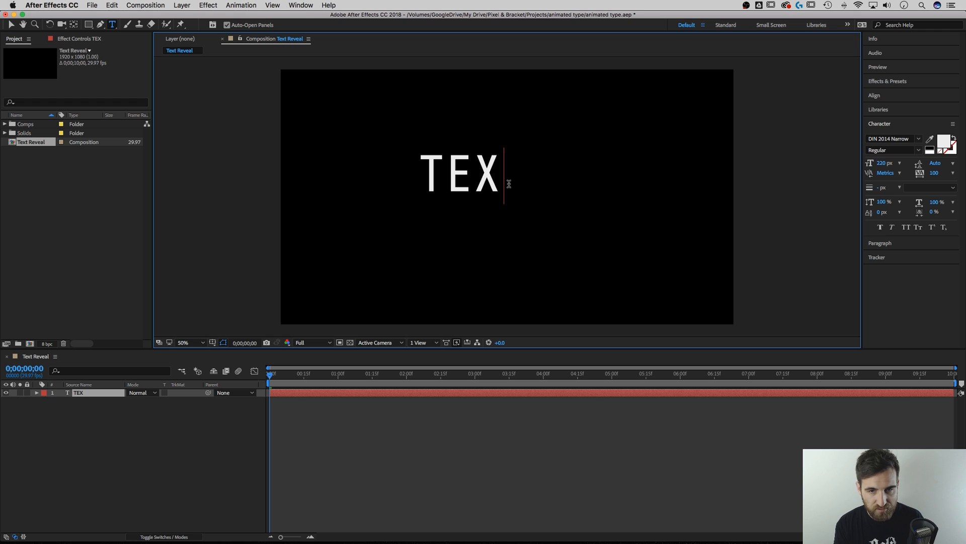
pyautogui.write('T REVEAL')
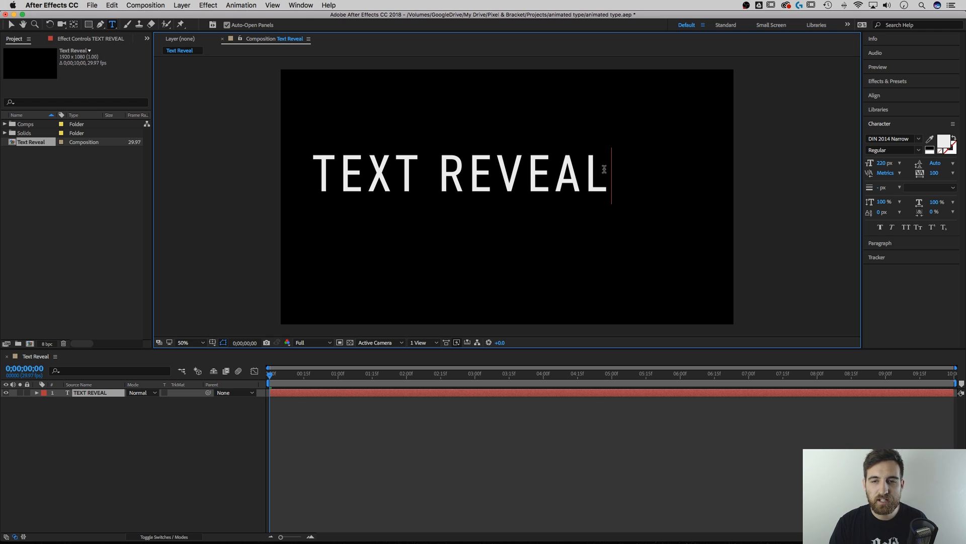
# Step: Set the TEXT REVEAL text to a font size of 200 px with tracking of 100
pyautogui.moveTo(606, 168); pyautogui.dragTo(295, 173)
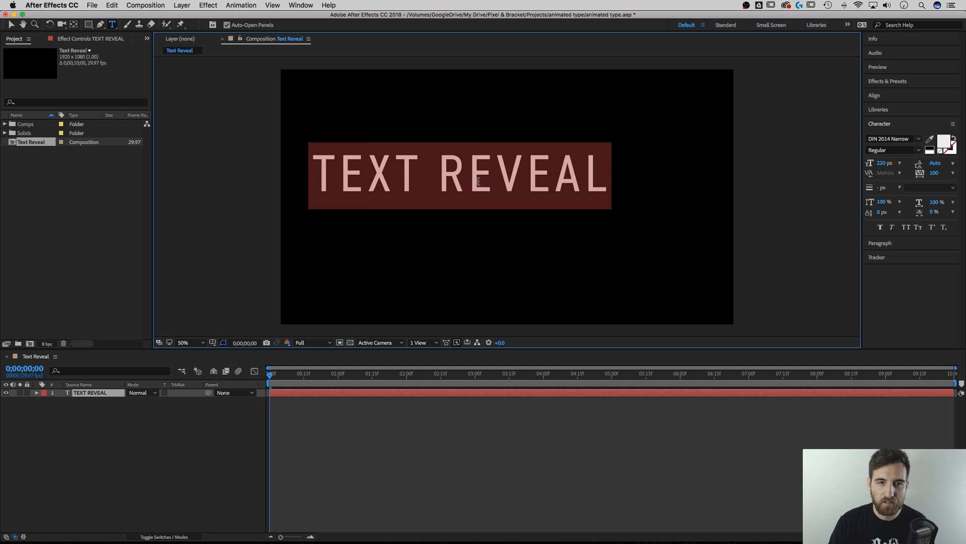
pyautogui.click(880, 124)
pyautogui.click(880, 125)
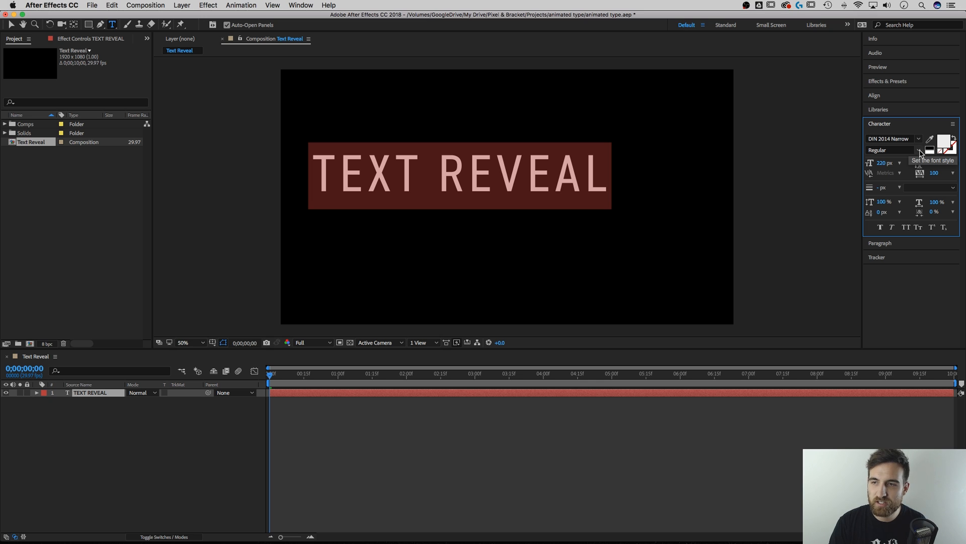
pyautogui.moveTo(886, 166); pyautogui.dragTo(882, 164)
pyautogui.click(883, 163)
pyautogui.write('200')
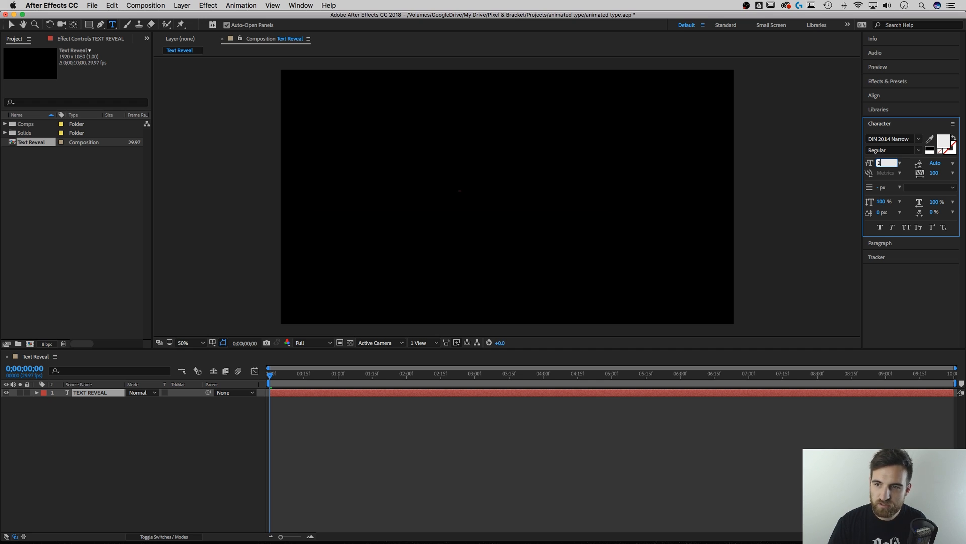
pyautogui.moveTo(935, 175)
pyautogui.mouseDown()
pyautogui.moveTo(954, 176)
pyautogui.moveTo(911, 176)
pyautogui.moveTo(933, 176)
pyautogui.mouseUp()
pyautogui.click(934, 173)
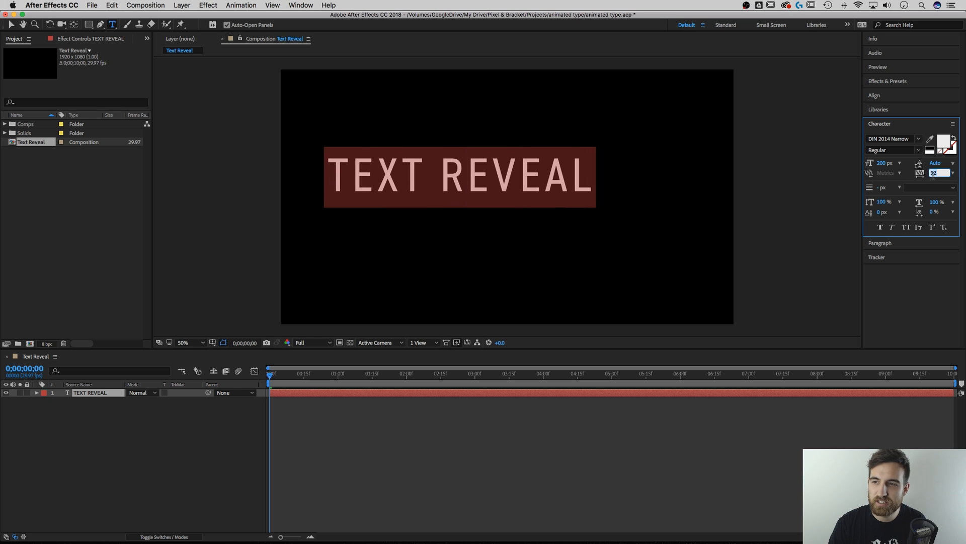
pyautogui.write('100')
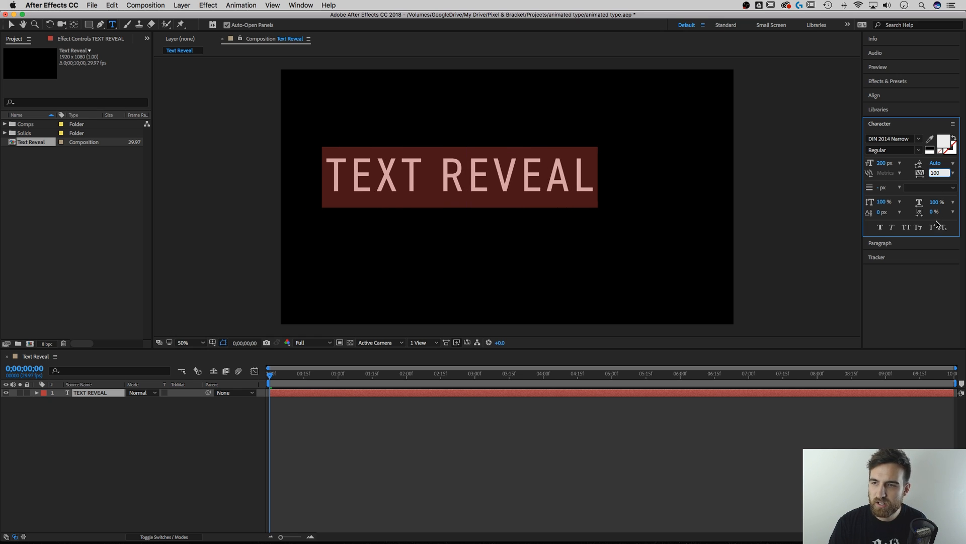
# Step: Try left and right paragraph alignment on the TEXT REVEAL text, and return it to centred alignment
pyautogui.click(886, 245)
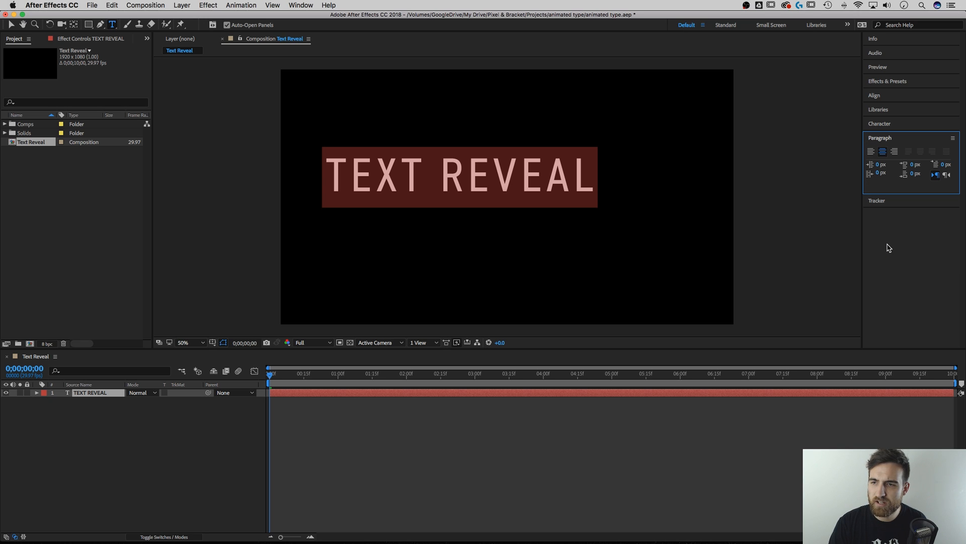
pyautogui.click(871, 151)
pyautogui.click(883, 152)
pyautogui.click(894, 152)
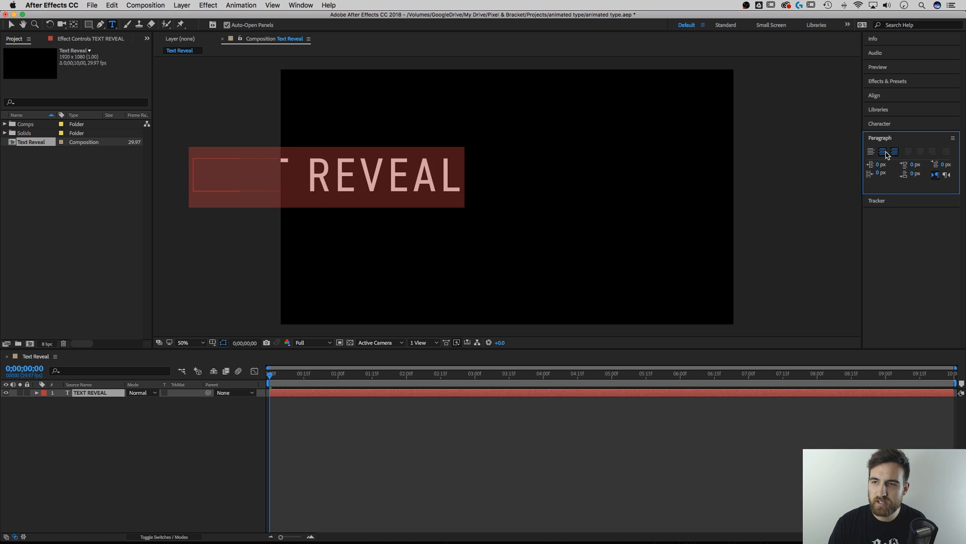
pyautogui.click(884, 152)
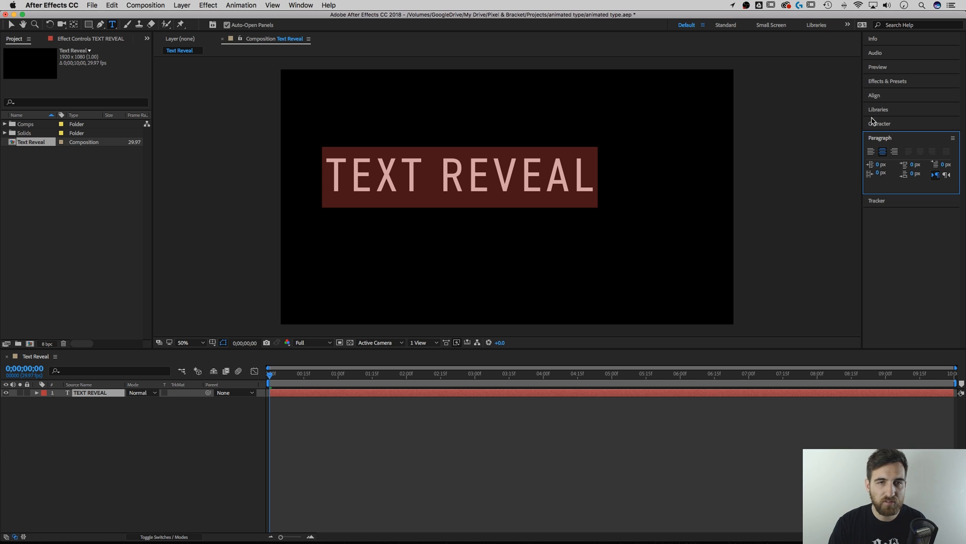
# Step: Centre the TEXT REVEAL layer horizontally and vertically in the composition, and deselect it
pyautogui.click(301, 5)
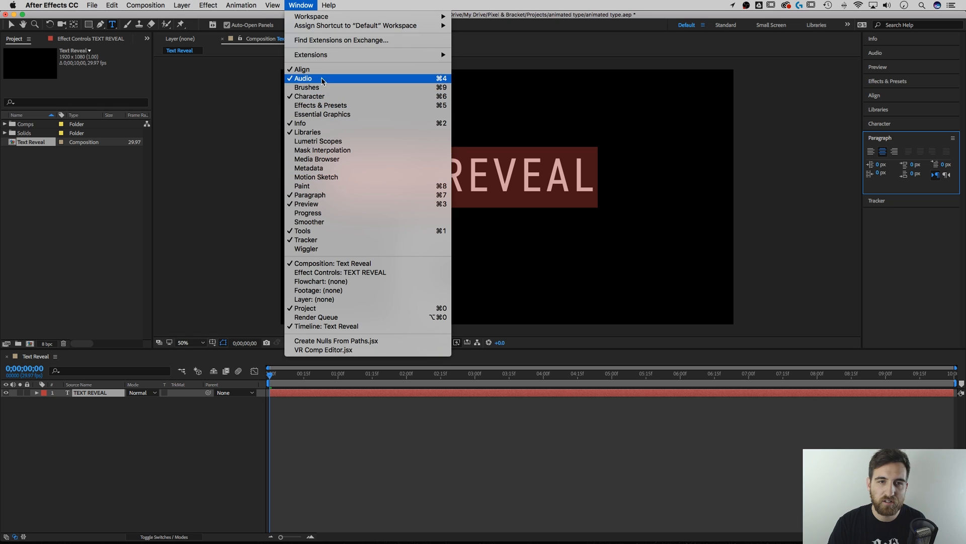
pyautogui.click(876, 103)
pyautogui.click(878, 97)
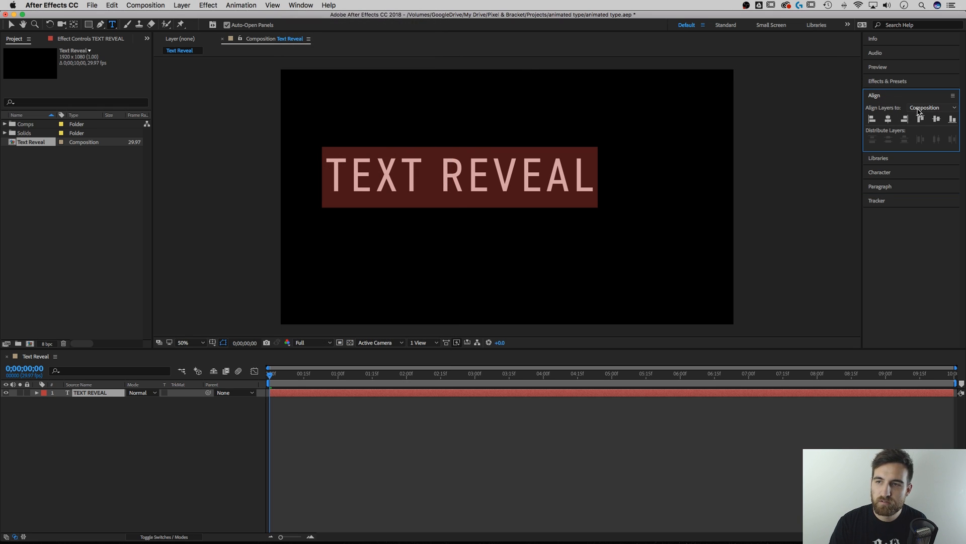
pyautogui.click(889, 120)
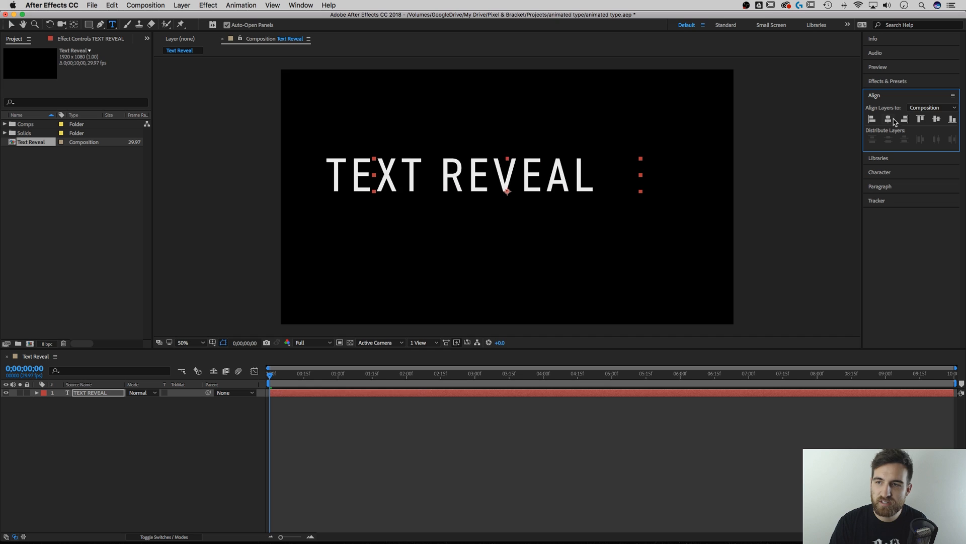
pyautogui.click(937, 119)
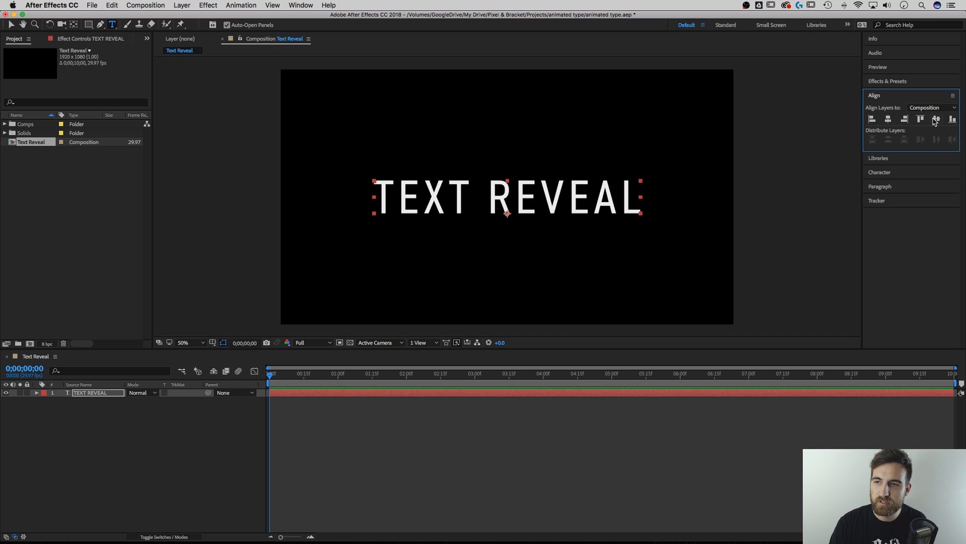
pyautogui.click(93, 418)
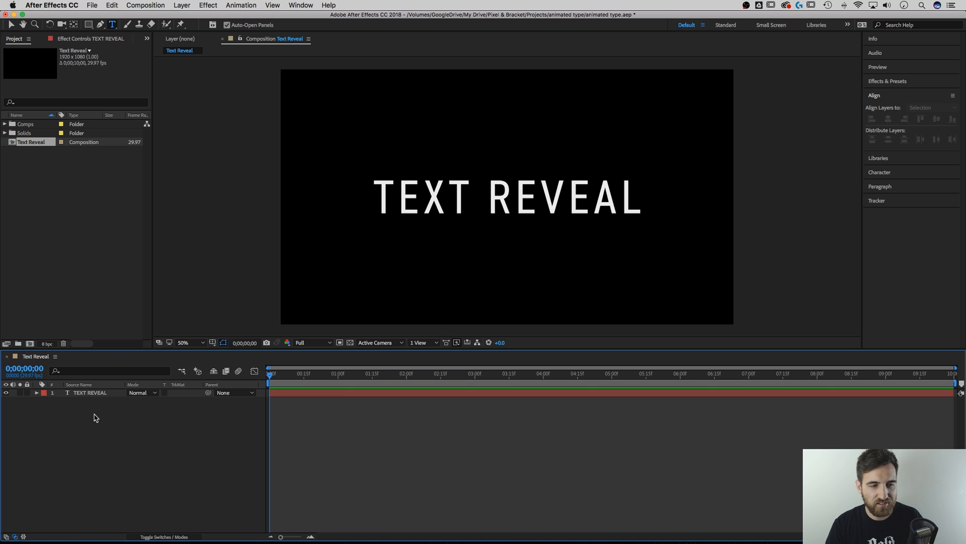
# Step: With no layer selected, draw a straight vertical Pen line just before the first T, slightly taller than the letters
pyautogui.click(11, 25)
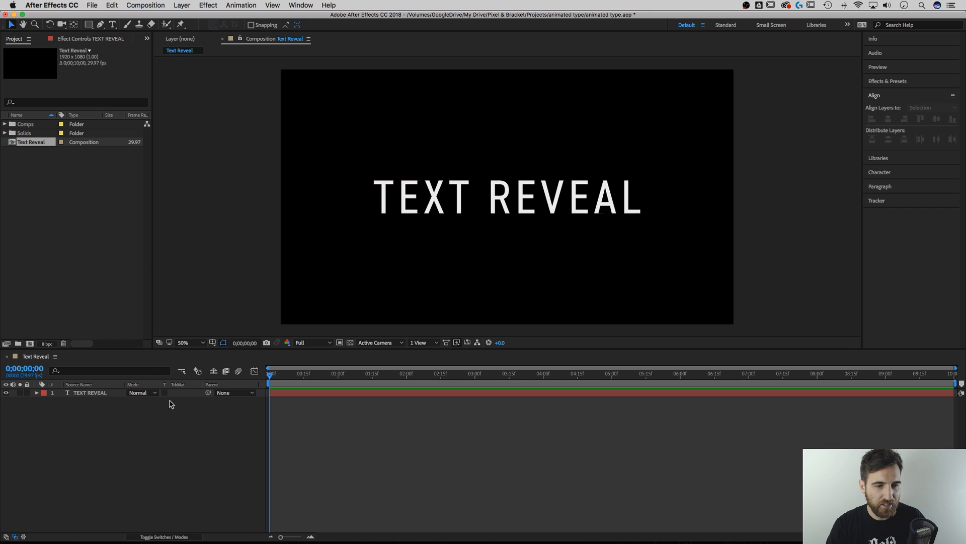
pyautogui.click(92, 449)
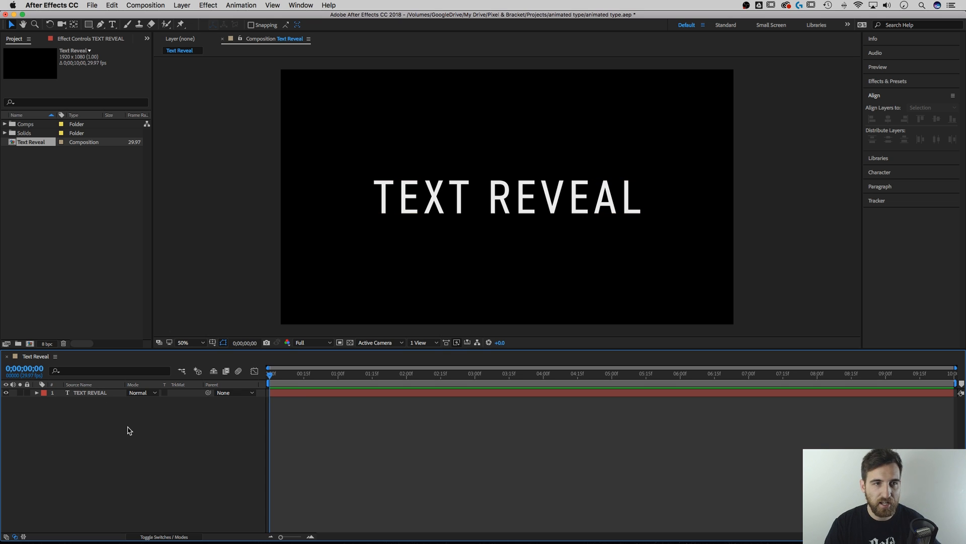
pyautogui.click(101, 26)
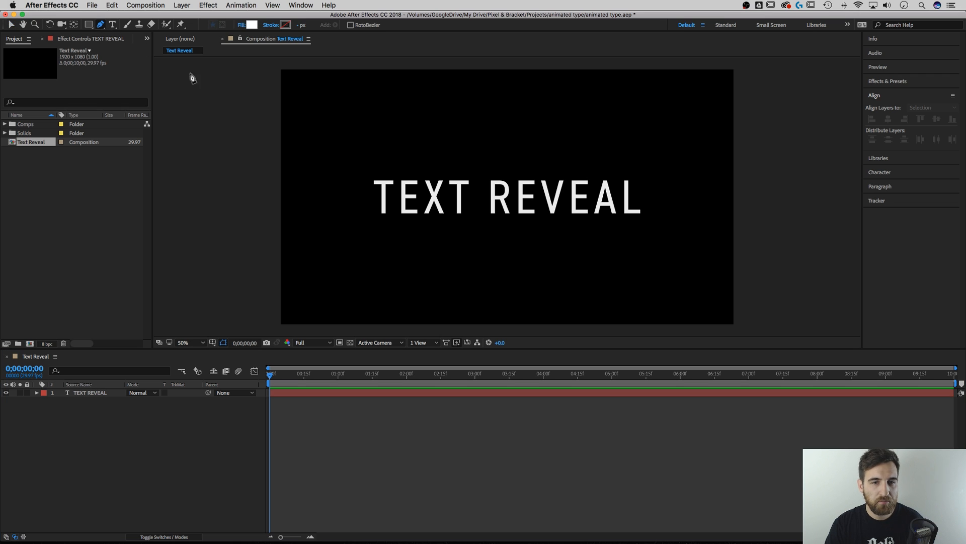
pyautogui.click(358, 170)
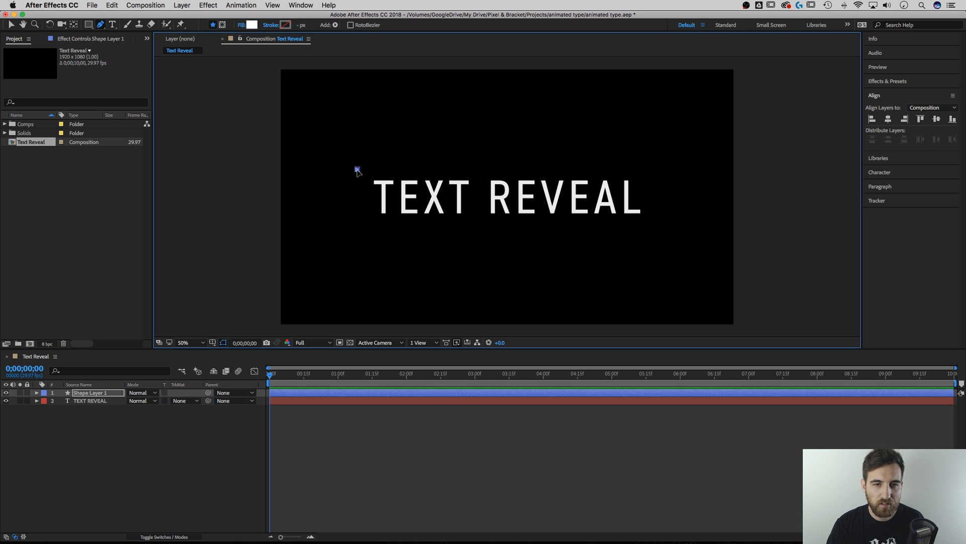
pyautogui.click(358, 223)
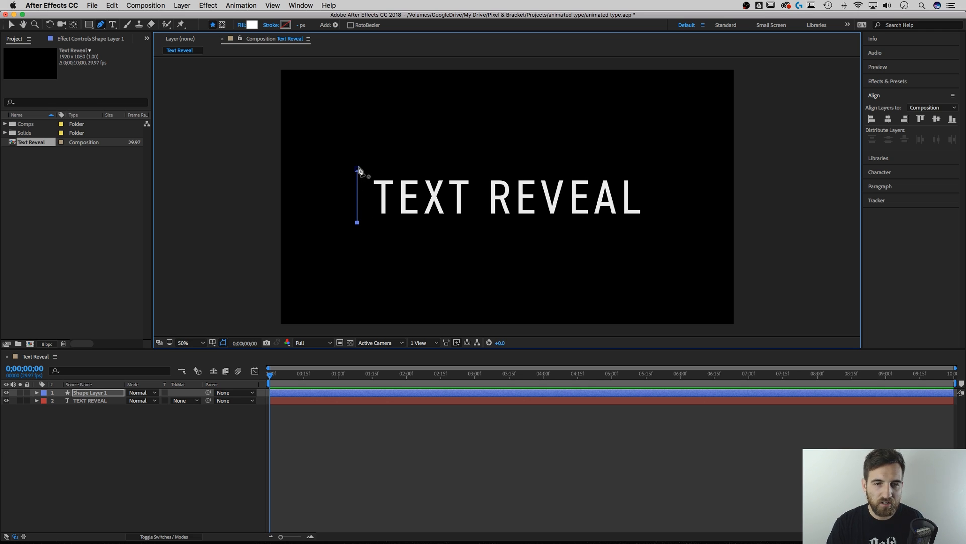
# Step: Rename the new shape layer as "Bar"
pyautogui.click(88, 395)
pyautogui.click(93, 434)
pyautogui.click(96, 395)
pyautogui.press('Return')
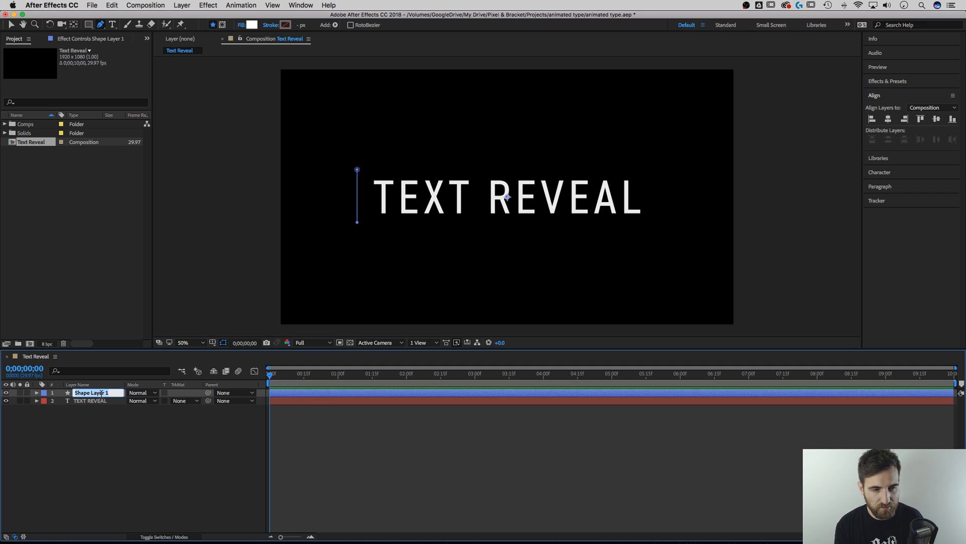
pyautogui.write('Bar')
pyautogui.press('Return')
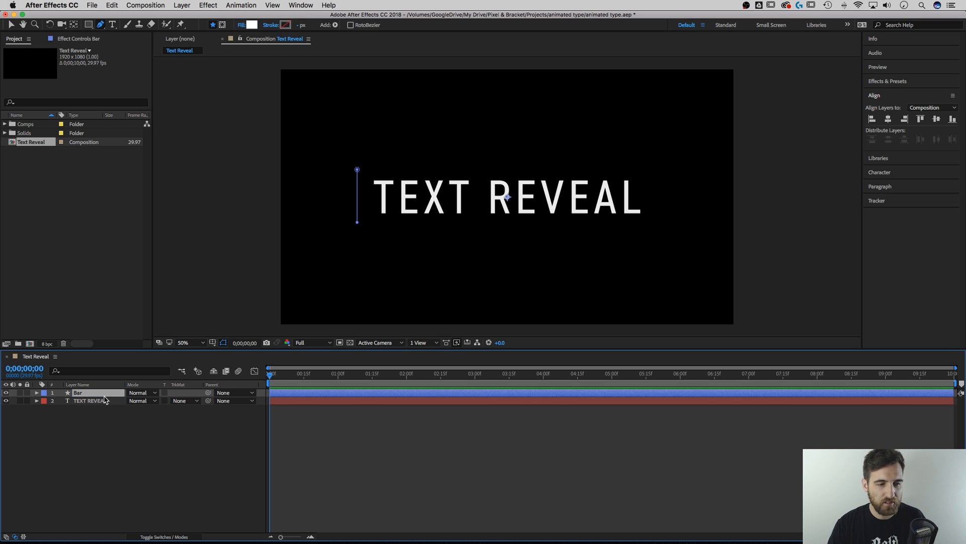
# Step: Expand the Bar layer's Shape 1 contents and set the shape's fill to None
pyautogui.click(37, 393)
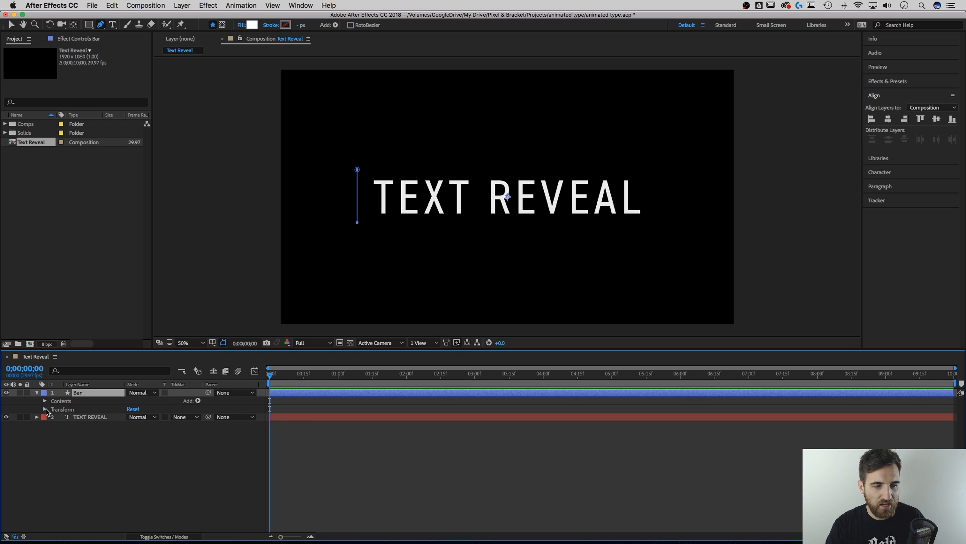
pyautogui.click(45, 409)
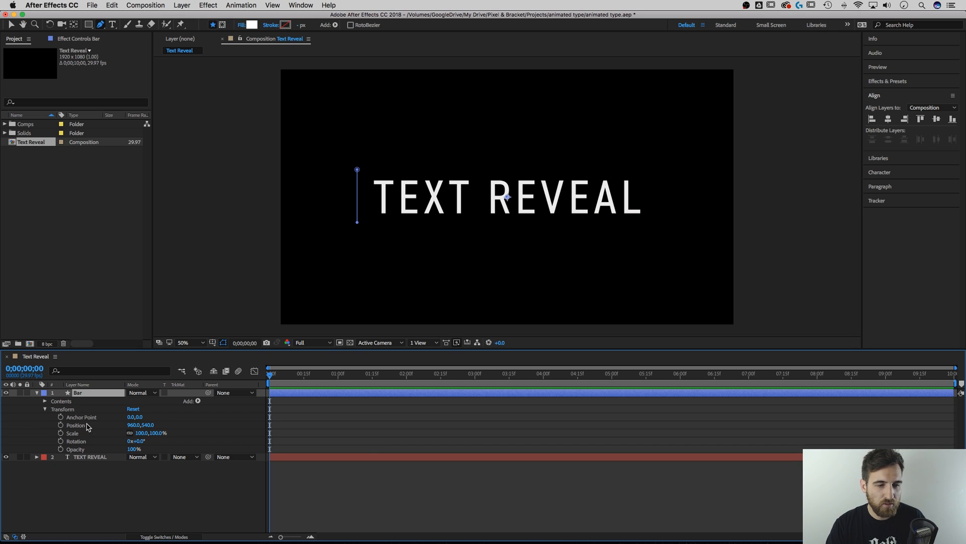
pyautogui.click(45, 408)
pyautogui.click(45, 402)
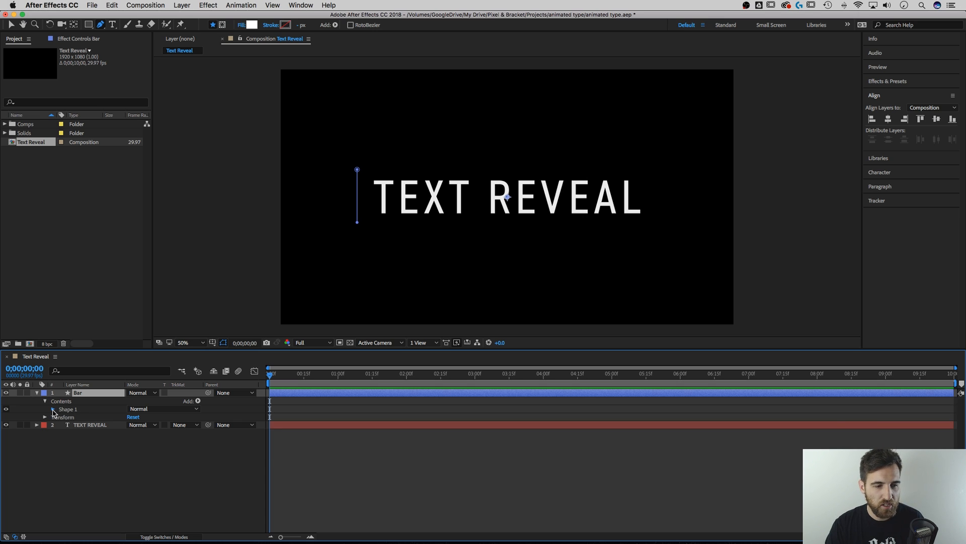
pyautogui.click(53, 409)
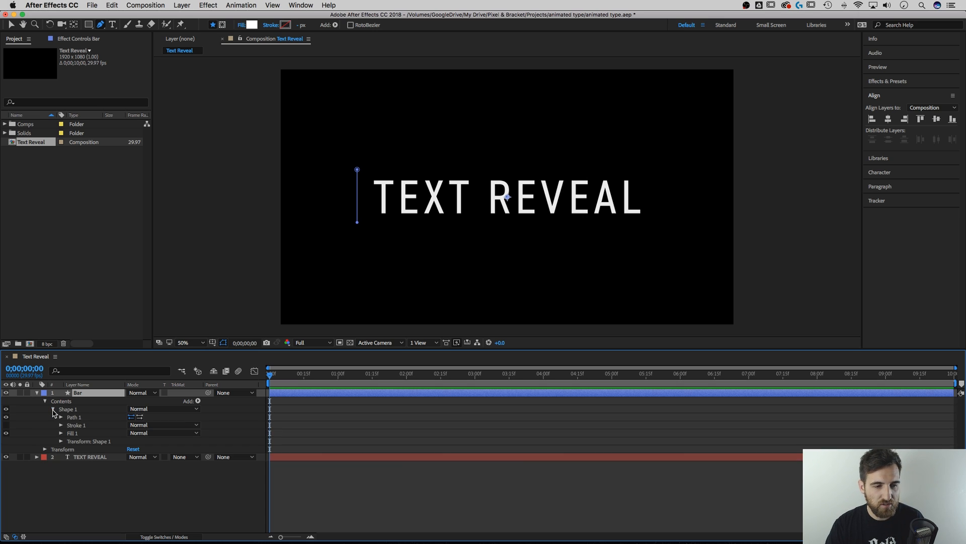
pyautogui.click(61, 433)
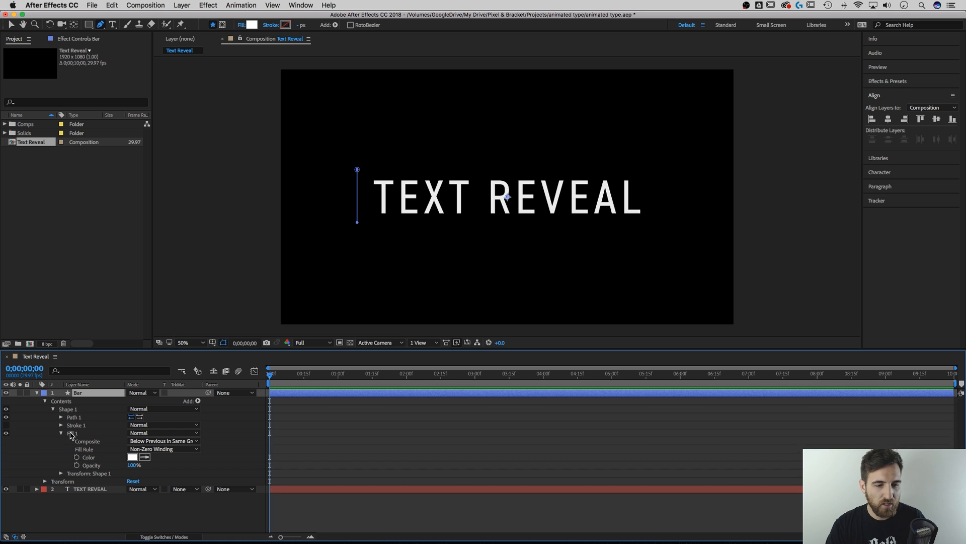
pyautogui.click(62, 434)
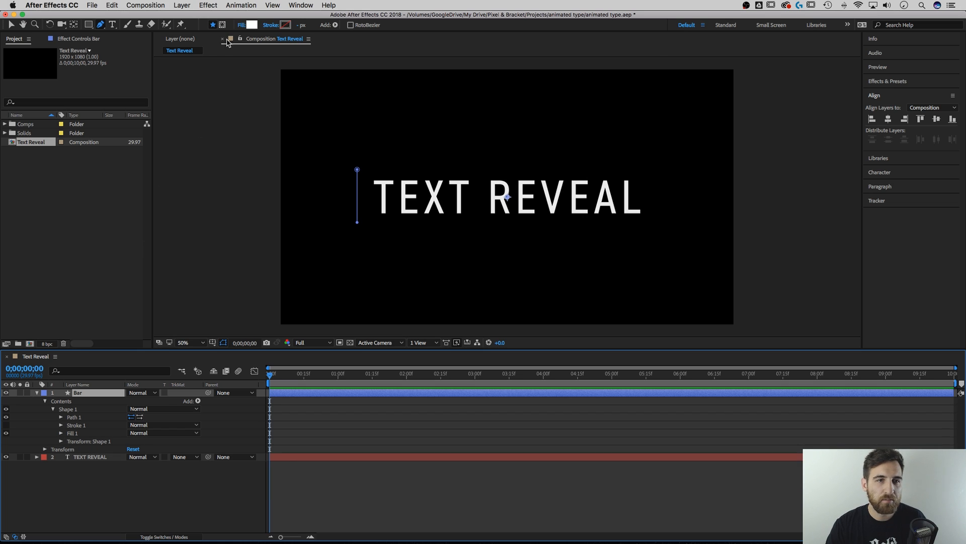
pyautogui.click(242, 26)
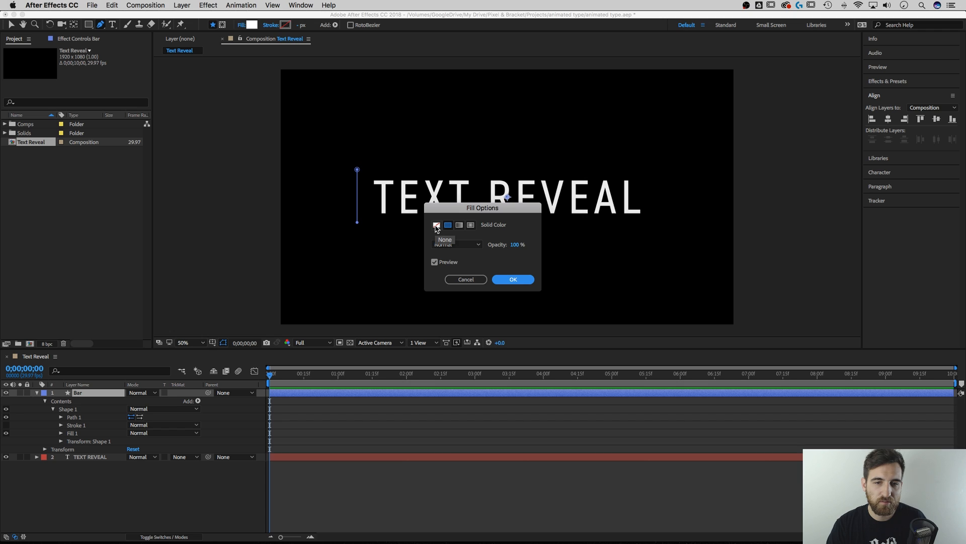
pyautogui.click(437, 226)
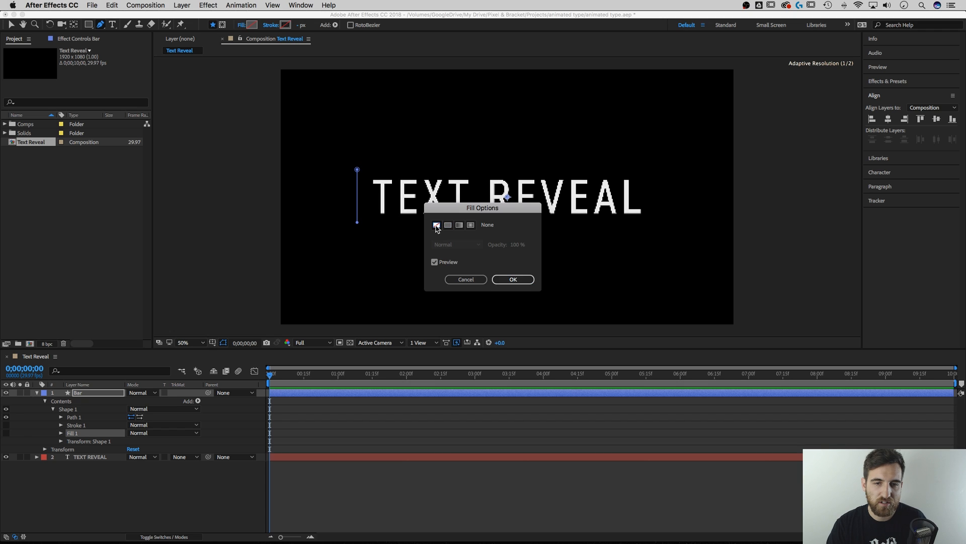
pyautogui.click(513, 280)
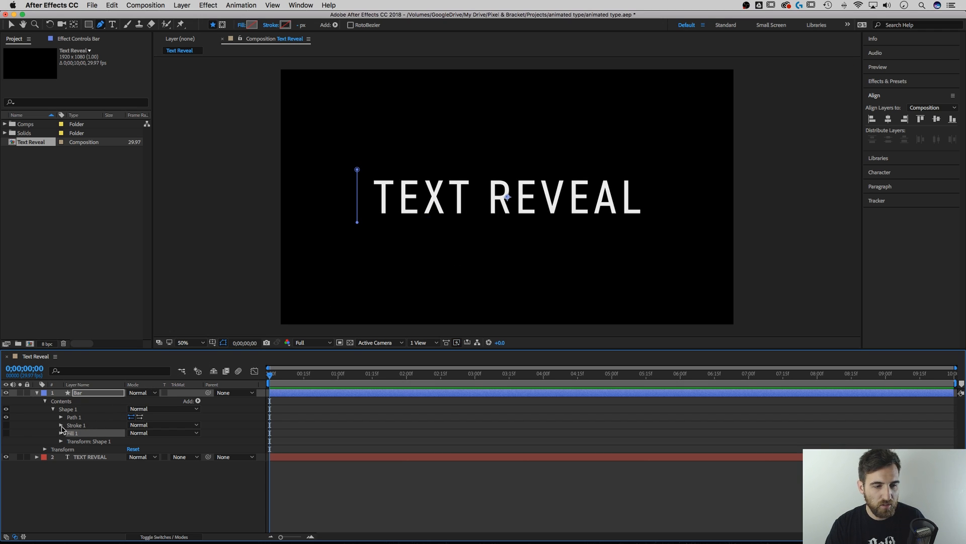
pyautogui.click(6, 433)
pyautogui.click(7, 434)
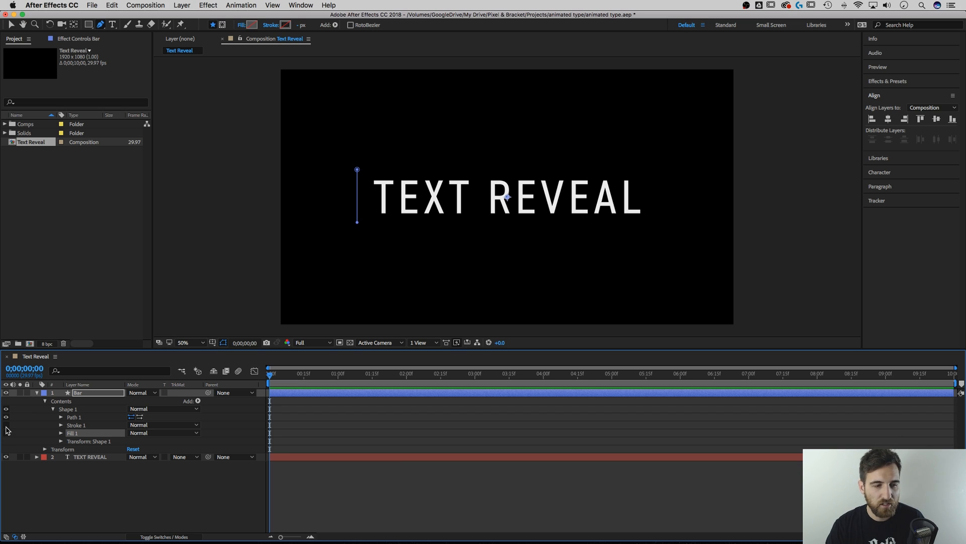
# Step: Turn on the Bar shape's stroke with a width of 10 and a Round Cap line cap
pyautogui.click(7, 426)
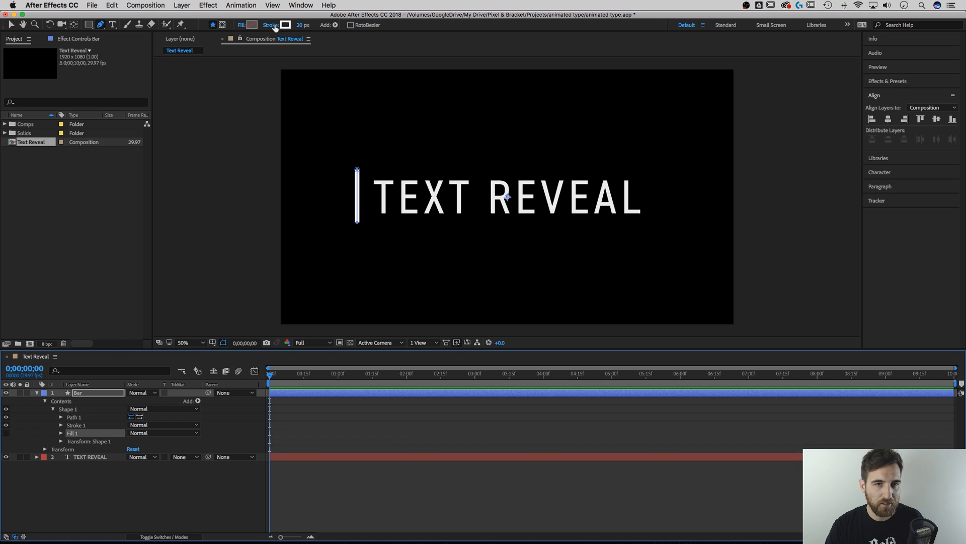
pyautogui.click(62, 425)
pyautogui.click(133, 457)
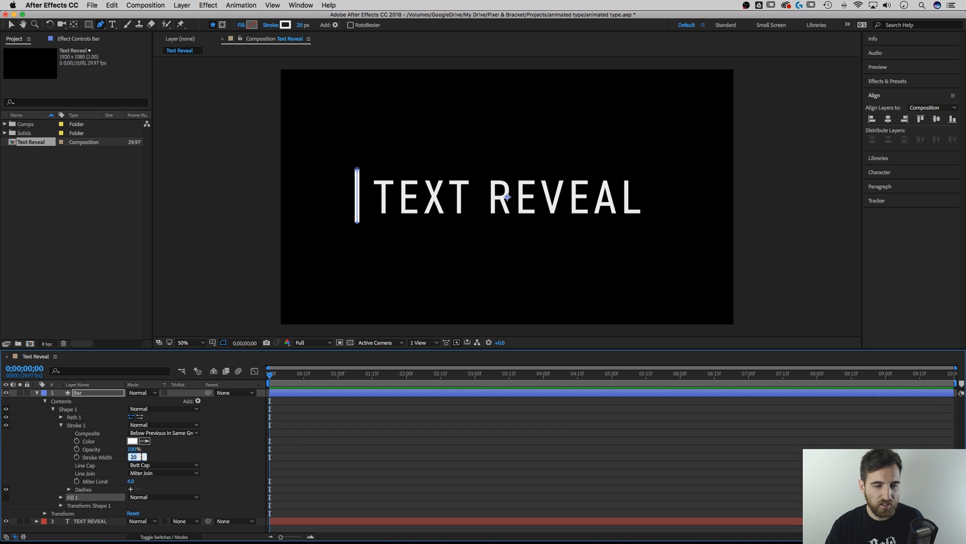
pyautogui.write('10')
pyautogui.press('Return')
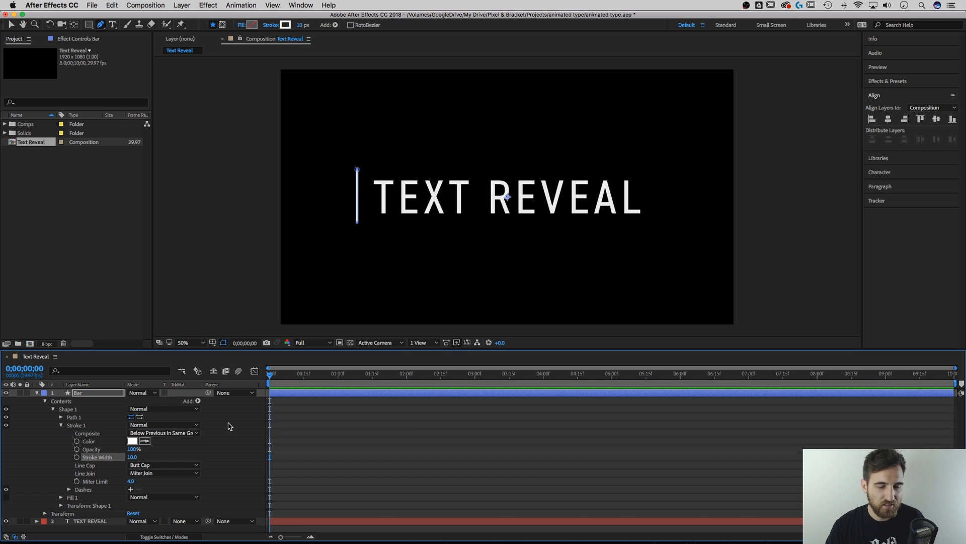
pyautogui.click(163, 465)
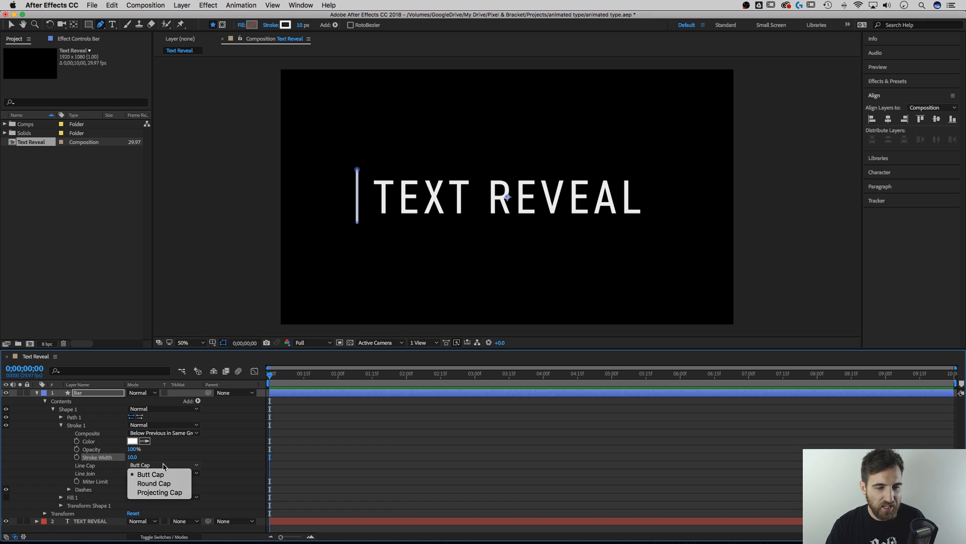
pyautogui.click(158, 485)
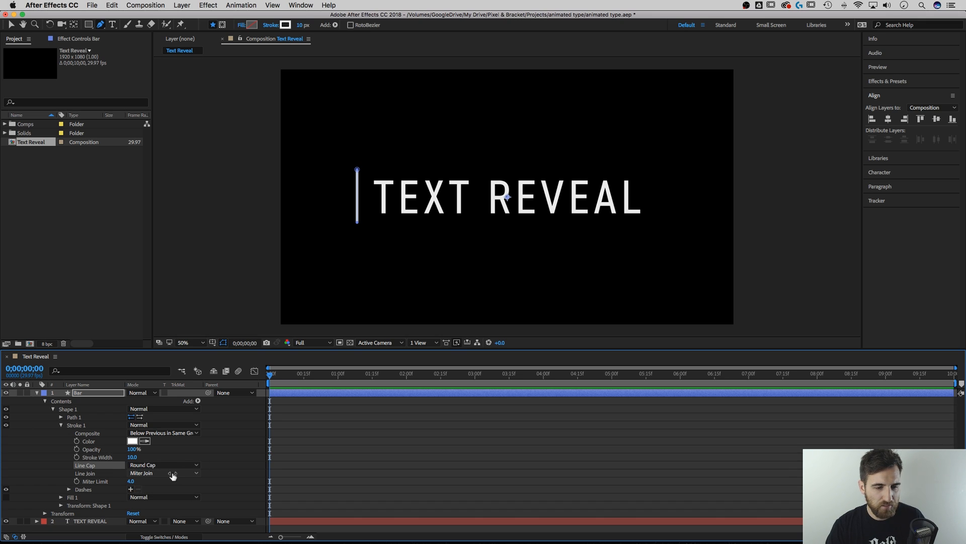
# Step: Collapse the Bar layer's stroke, shape and contents groups, and deselect the layer with the Selection tool active
pyautogui.click(61, 425)
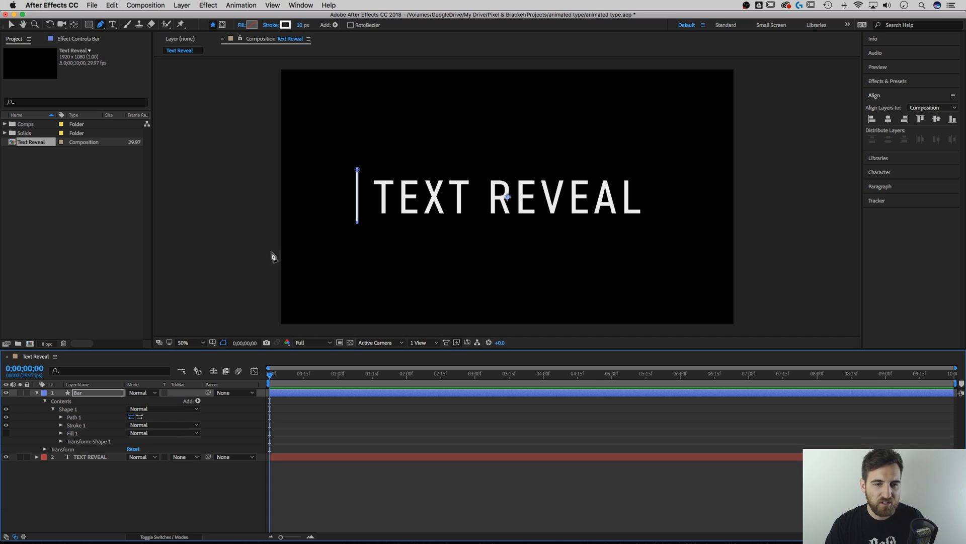
pyautogui.click(11, 24)
pyautogui.click(268, 177)
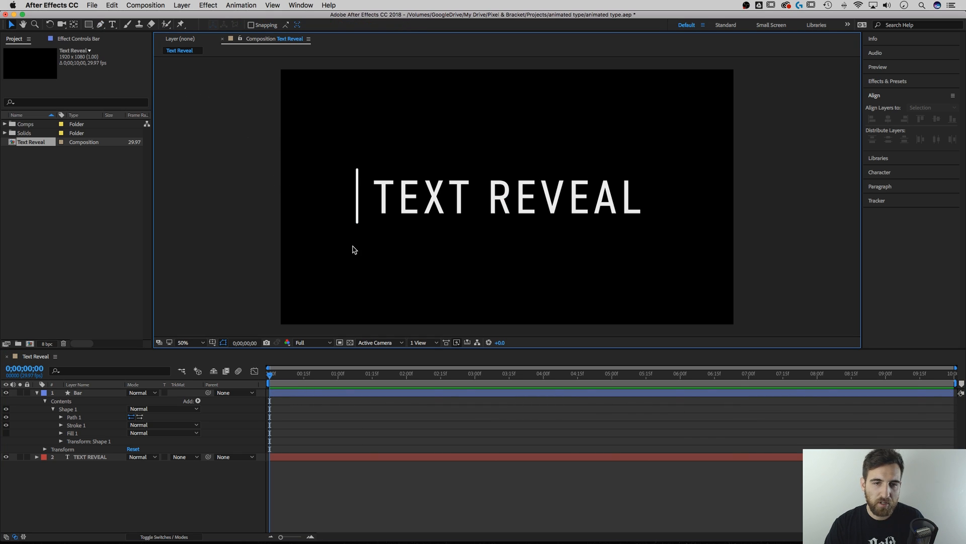
pyautogui.click(53, 409)
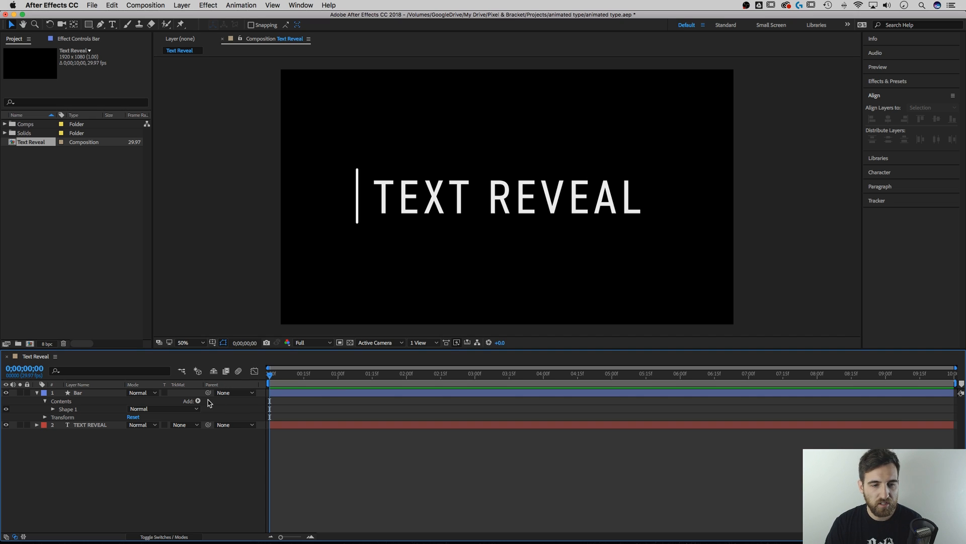
pyautogui.click(46, 401)
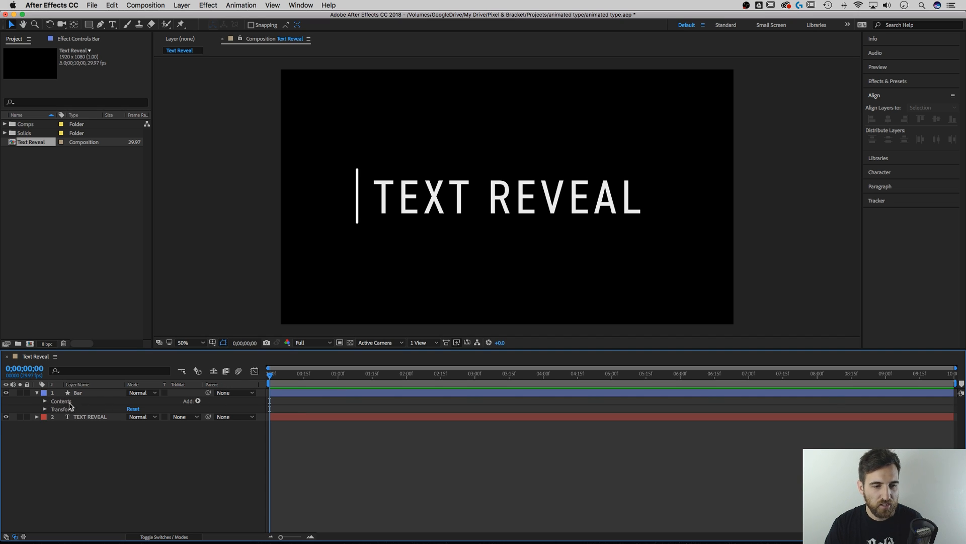
# Step: Enlarge the timeline area and add a Trim Paths operator to the Bar layer's contents
pyautogui.click(198, 401)
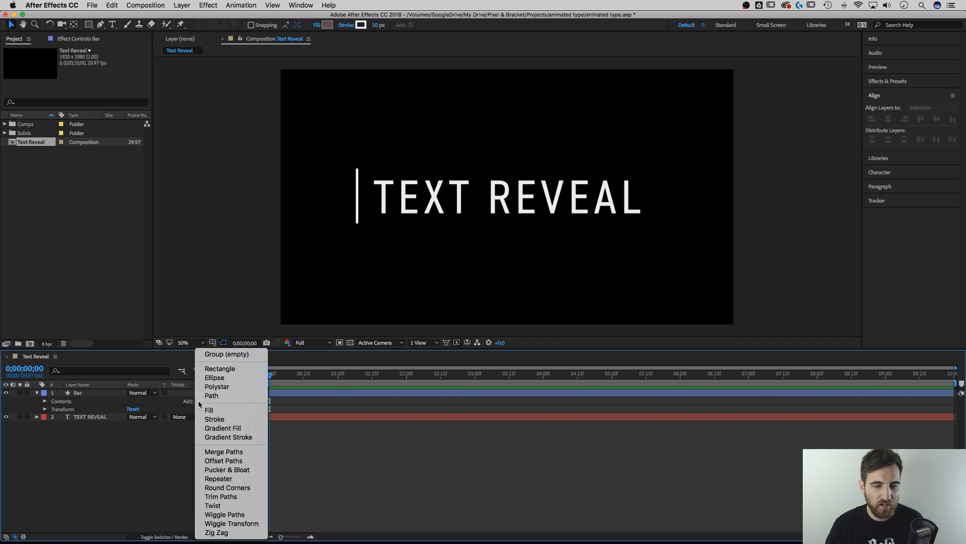
pyautogui.click(188, 401)
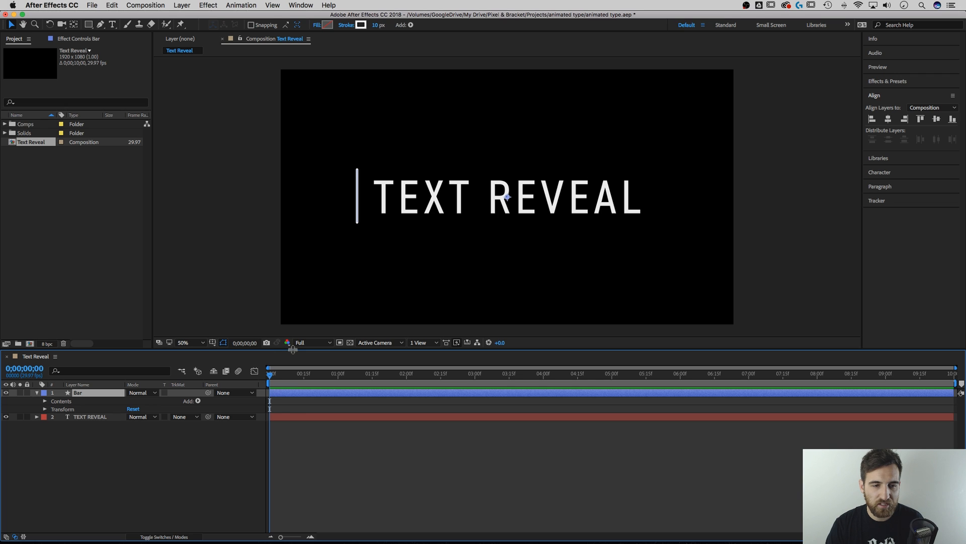
pyautogui.moveTo(294, 349); pyautogui.dragTo(300, 230)
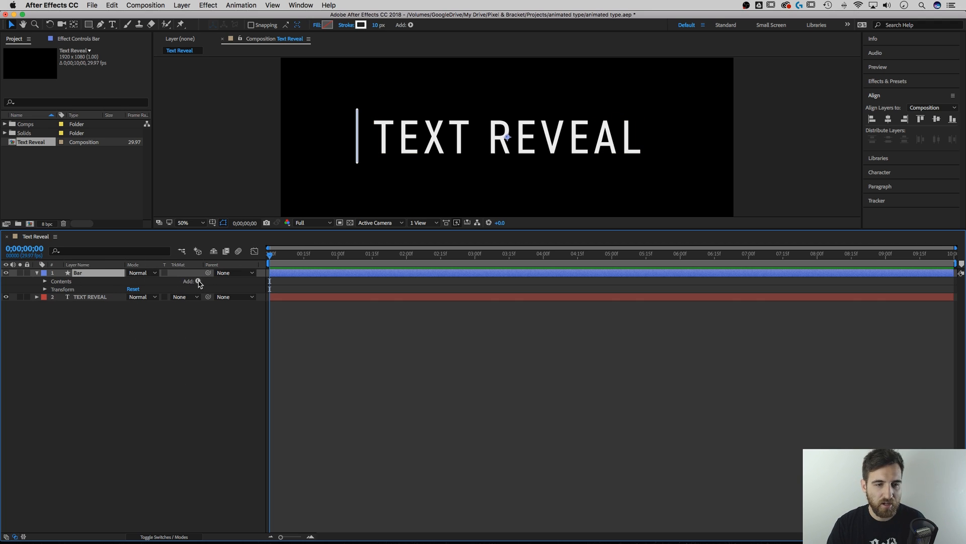
pyautogui.click(198, 282)
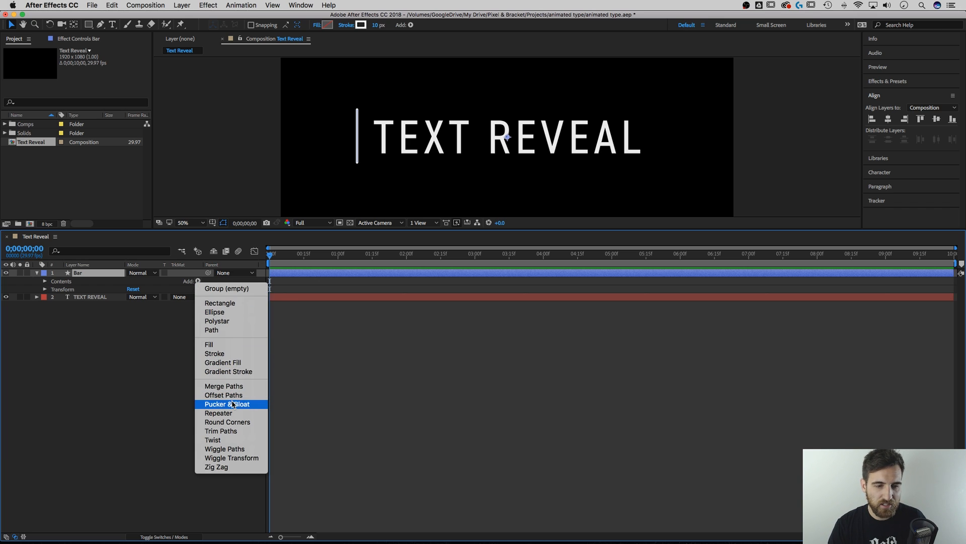
pyautogui.click(233, 432)
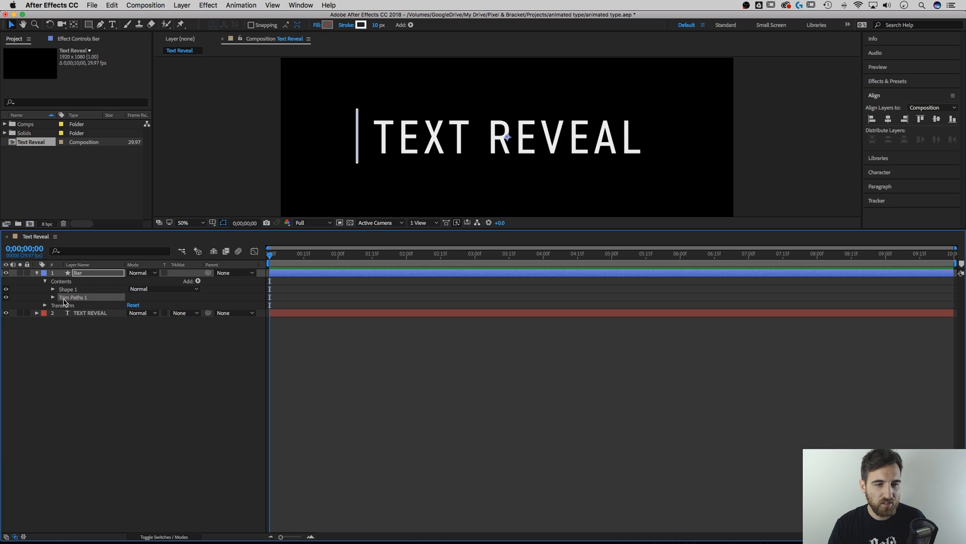
# Step: Move Trim Paths 1 inside the Bar layer's Shape 1 group and expand its properties
pyautogui.moveTo(66, 300); pyautogui.dragTo(69, 291)
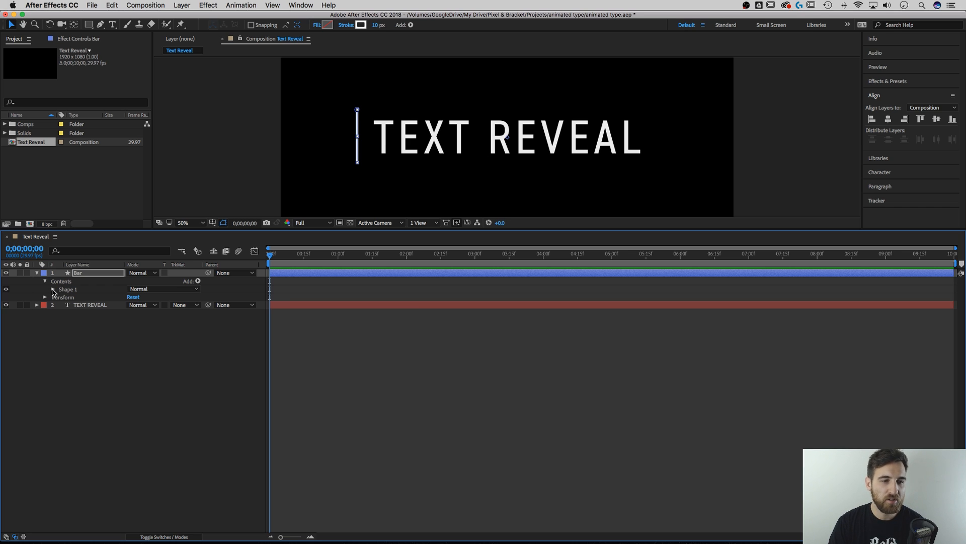
pyautogui.click(54, 290)
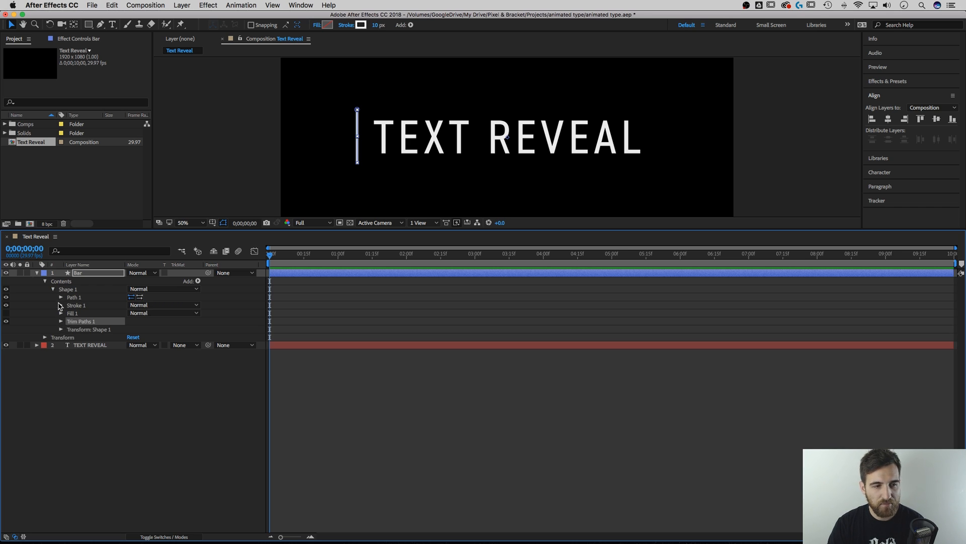
pyautogui.click(61, 322)
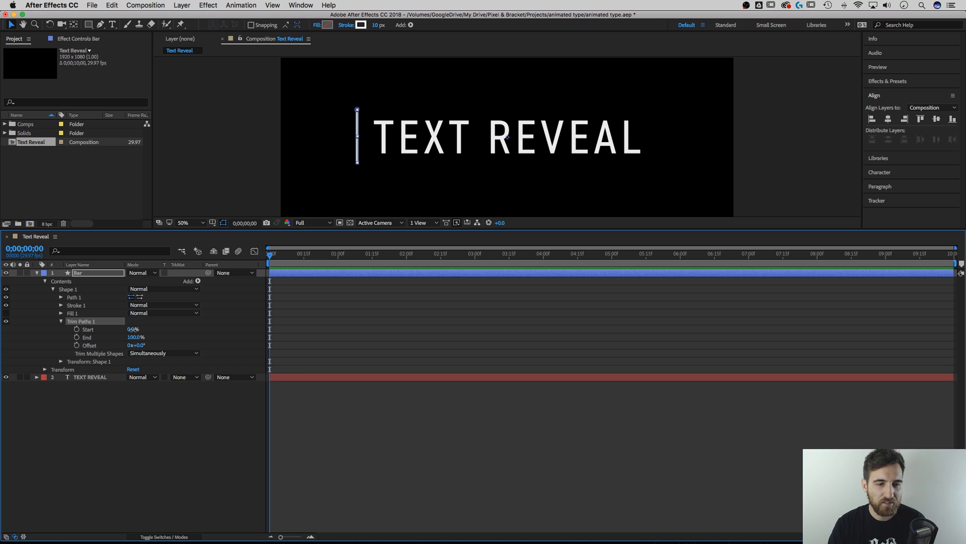
# Step: Set the Trim Paths Start and End to 50% and enable keyframing for both at 0;00;00;00
pyautogui.moveTo(133, 329)
pyautogui.mouseDown()
pyautogui.moveTo(173, 329)
pyautogui.moveTo(147, 329)
pyautogui.mouseUp()
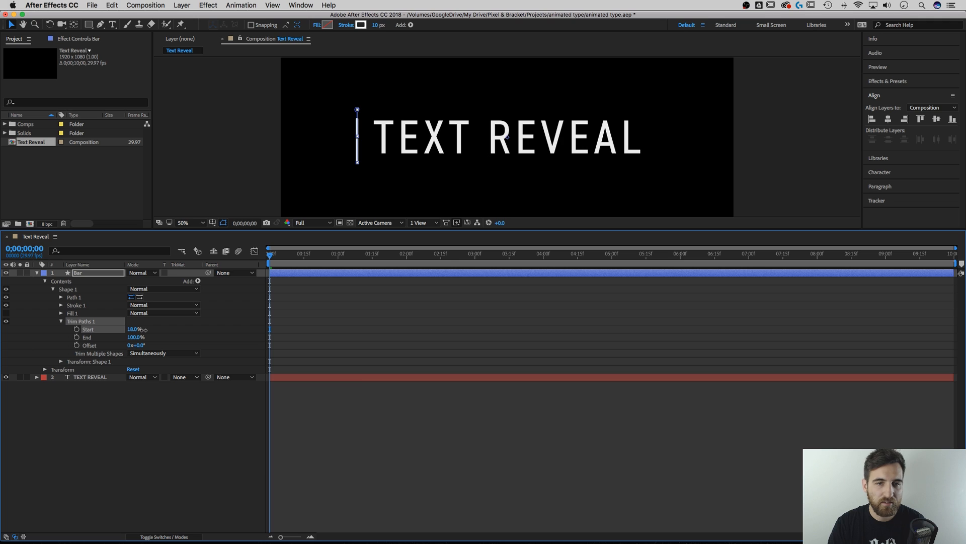
pyautogui.moveTo(148, 330); pyautogui.dragTo(172, 329)
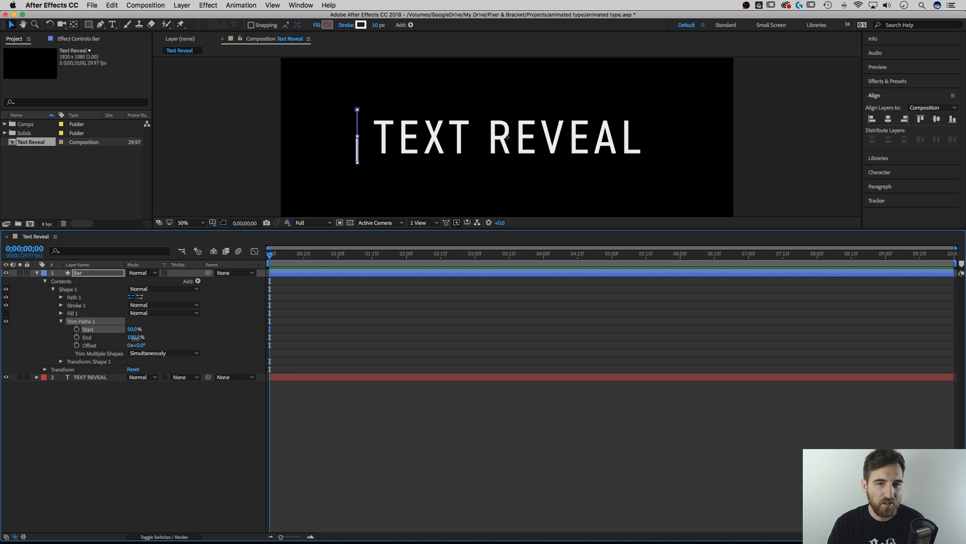
pyautogui.moveTo(135, 338); pyautogui.dragTo(132, 338)
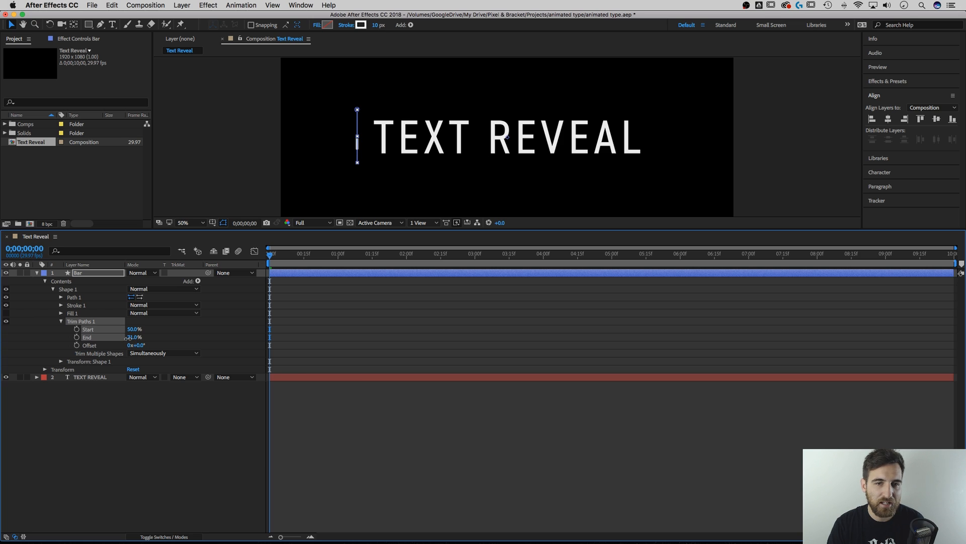
pyautogui.moveTo(132, 339)
pyautogui.mouseDown()
pyautogui.moveTo(148, 338)
pyautogui.moveTo(119, 331)
pyautogui.mouseUp()
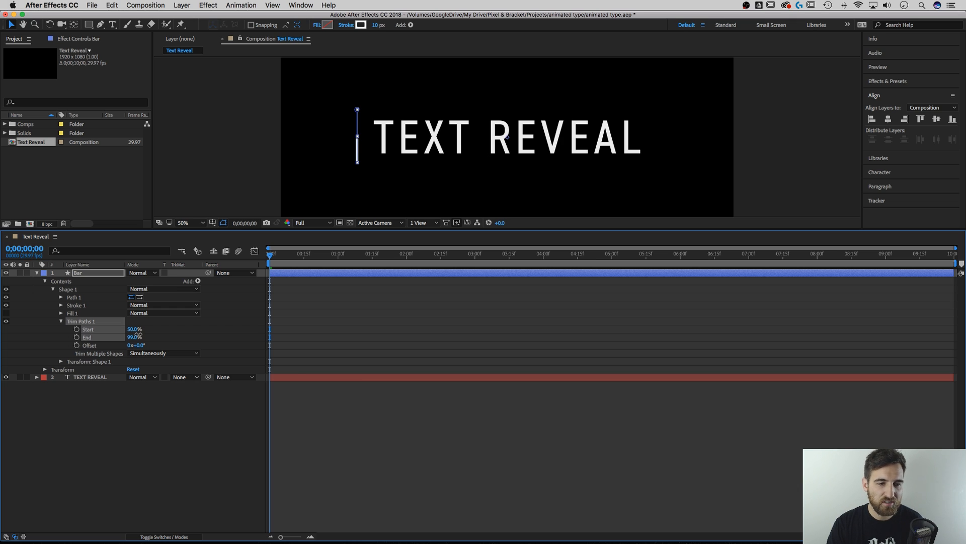
pyautogui.click(137, 336)
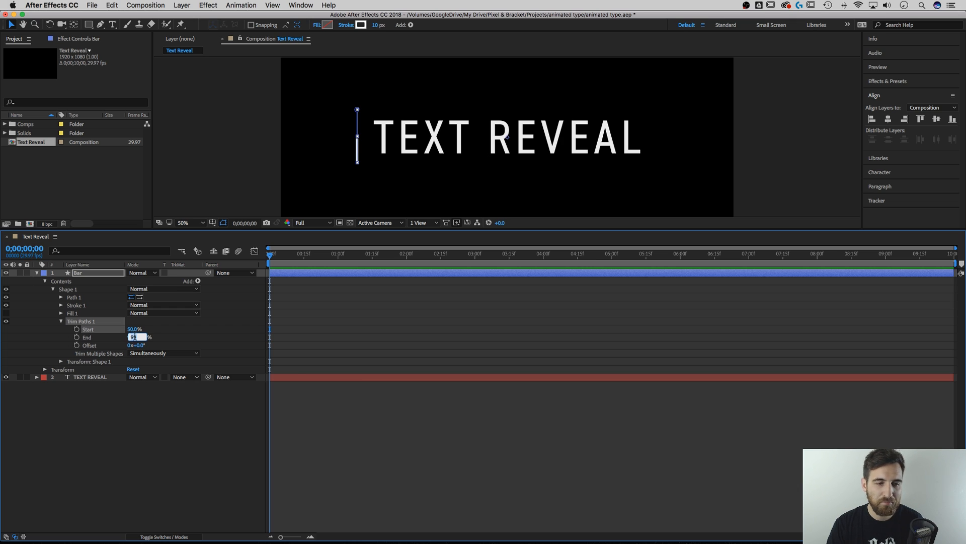
pyautogui.press('Return')
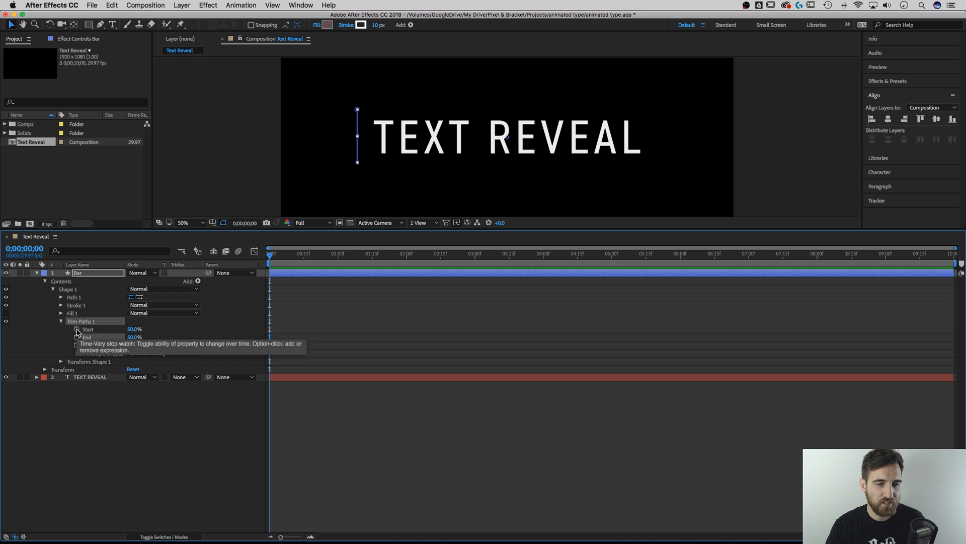
pyautogui.click(77, 330)
pyautogui.click(77, 337)
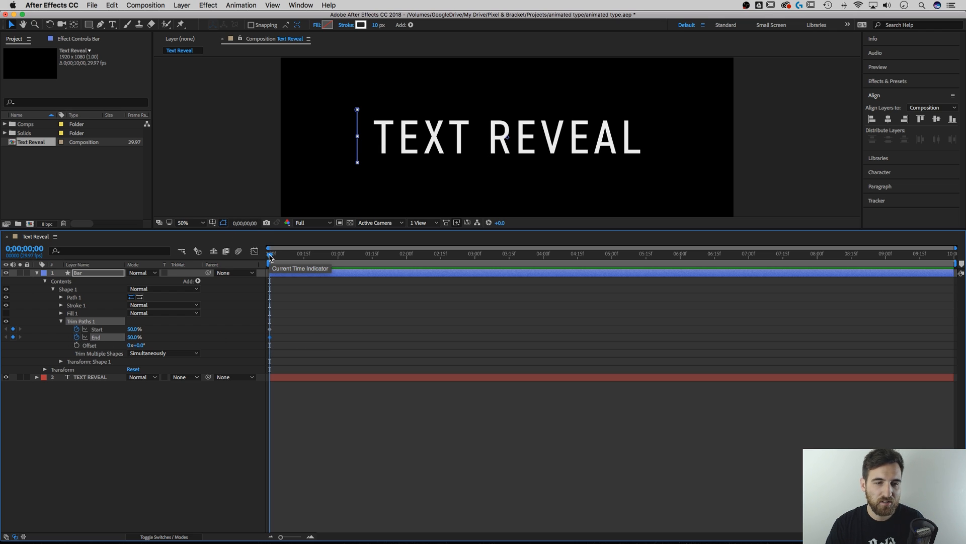
# Step: Go to 0;00;00;10 and add a keyframe for both Trim Paths Start and End
pyautogui.moveTo(270, 258); pyautogui.dragTo(292, 258)
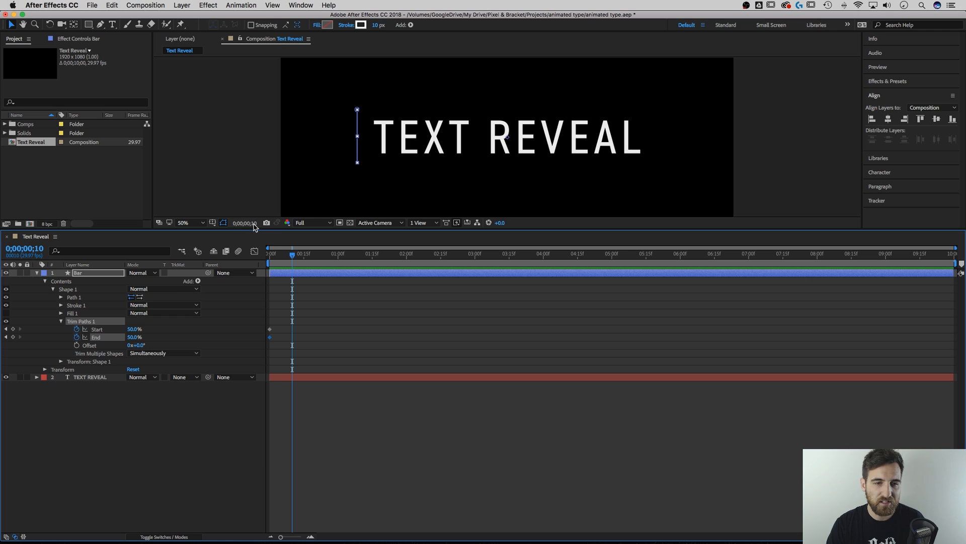
pyautogui.click(254, 227)
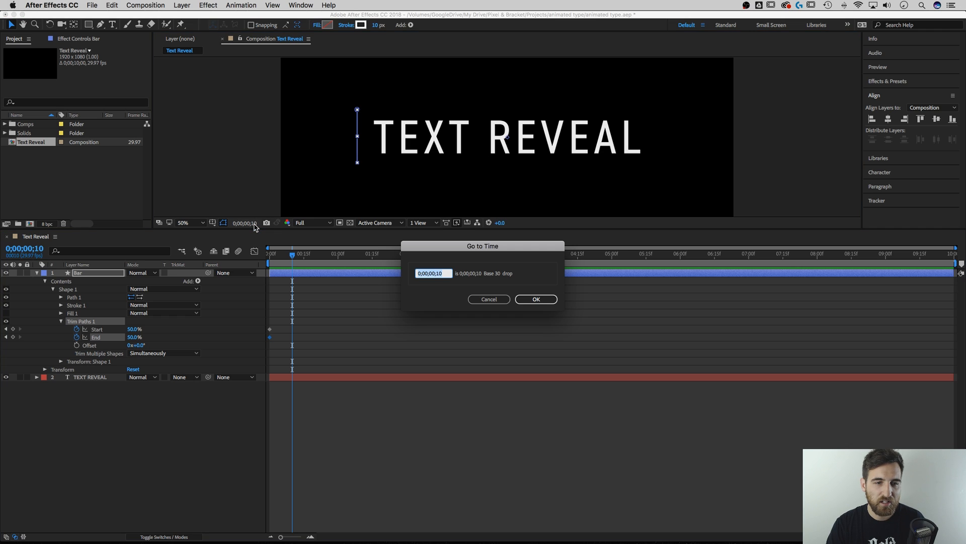
pyautogui.click(446, 273)
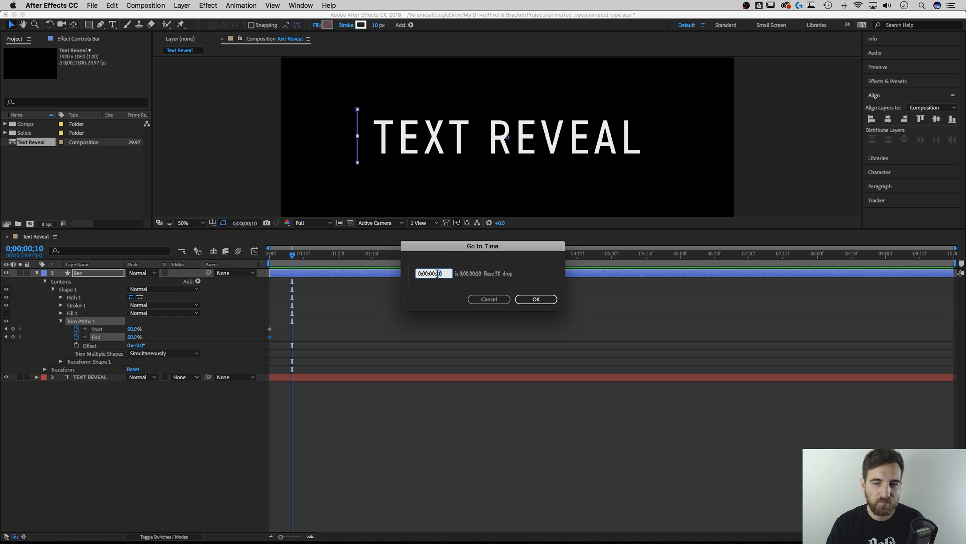
pyautogui.moveTo(483, 242); pyautogui.dragTo(468, 236)
pyautogui.doubleClick(434, 266)
pyautogui.click(521, 294)
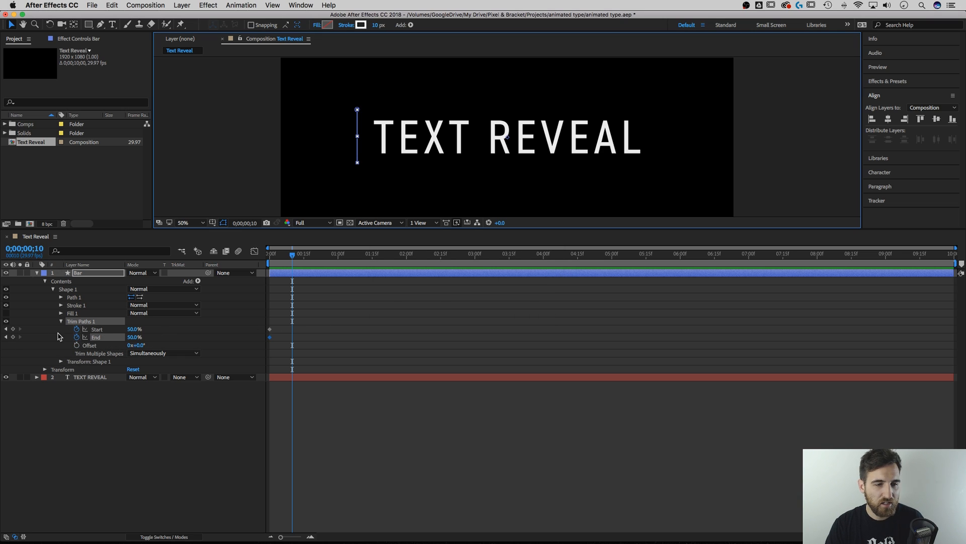
pyautogui.click(13, 330)
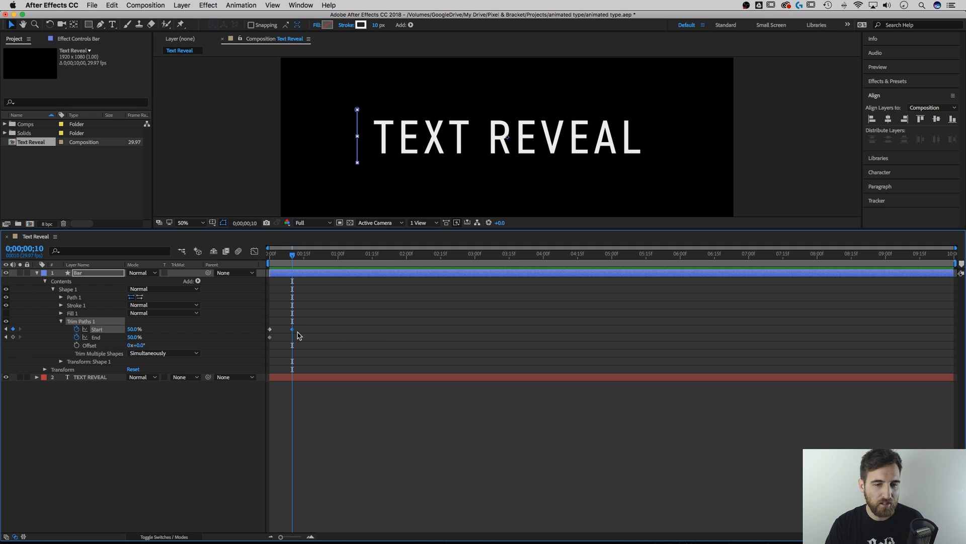
pyautogui.click(13, 338)
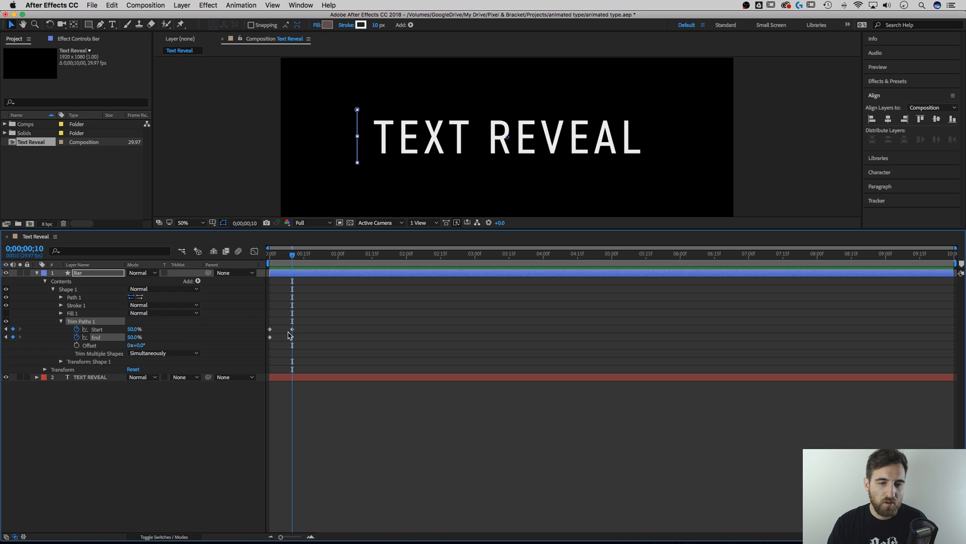
# Step: Step back and forth between the Trim Paths keyframes at 0;00;00;00 and 0;00;00;10 to check them
pyautogui.click(269, 256)
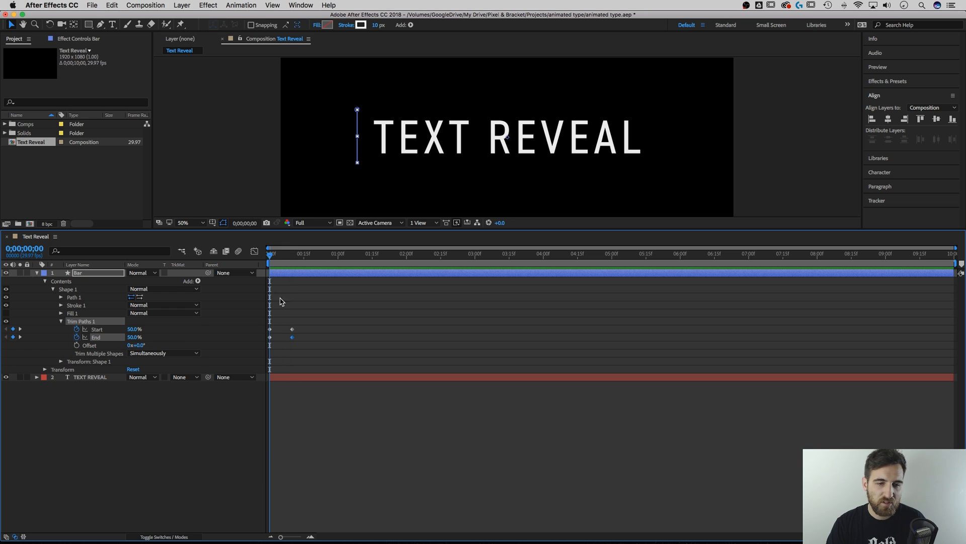
pyautogui.press('k')
pyautogui.press('j')
pyautogui.press('k')
pyautogui.click(6, 330)
pyautogui.click(20, 329)
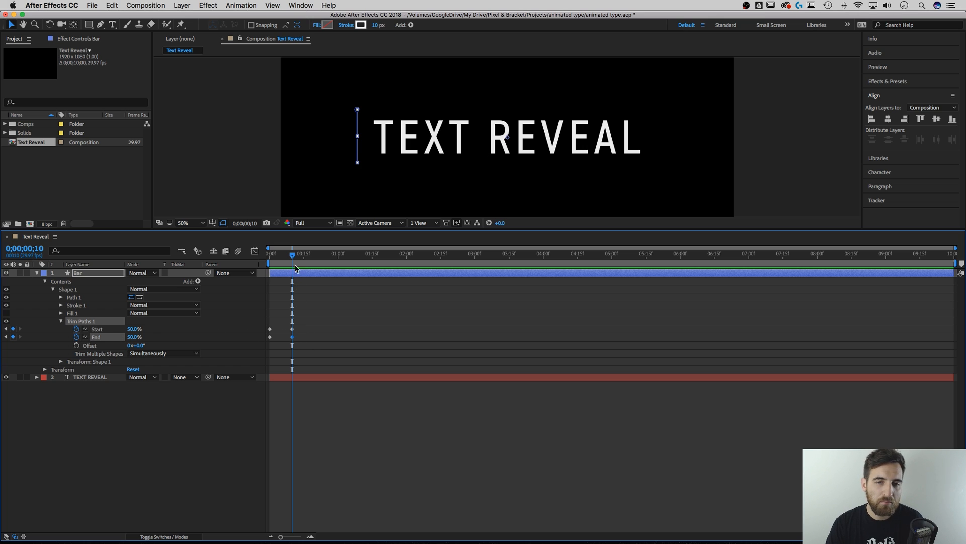
pyautogui.moveTo(296, 256); pyautogui.dragTo(270, 256)
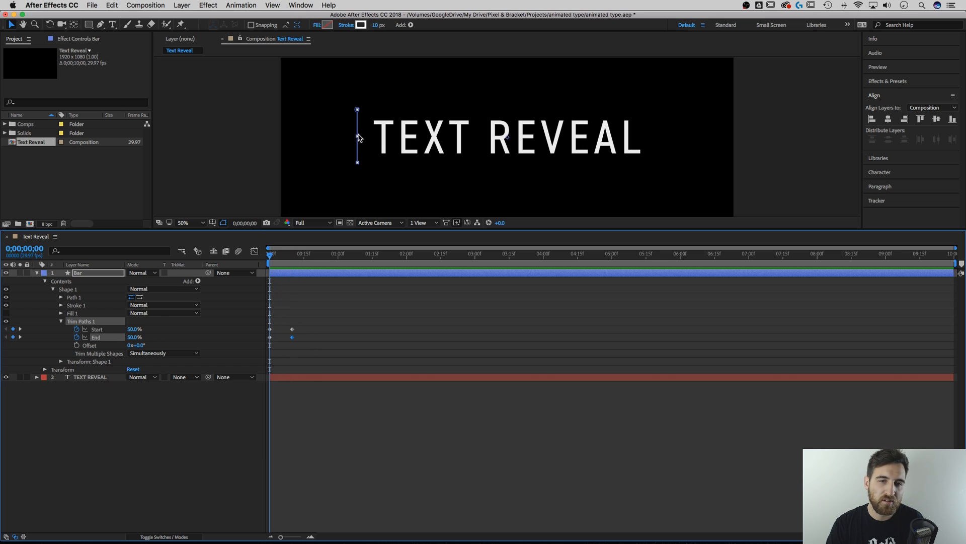
# Step: At the 0;00;00;10 keyframes, set Trim Paths Start to 0% and End to 100%, and return to the first frame
pyautogui.press('k')
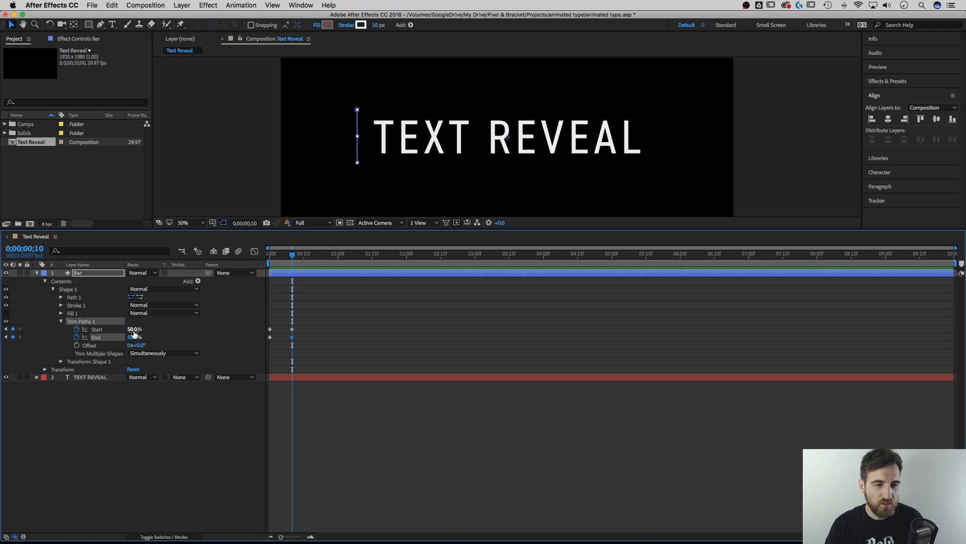
pyautogui.moveTo(134, 329); pyautogui.dragTo(178, 343)
pyautogui.moveTo(293, 255); pyautogui.dragTo(250, 264)
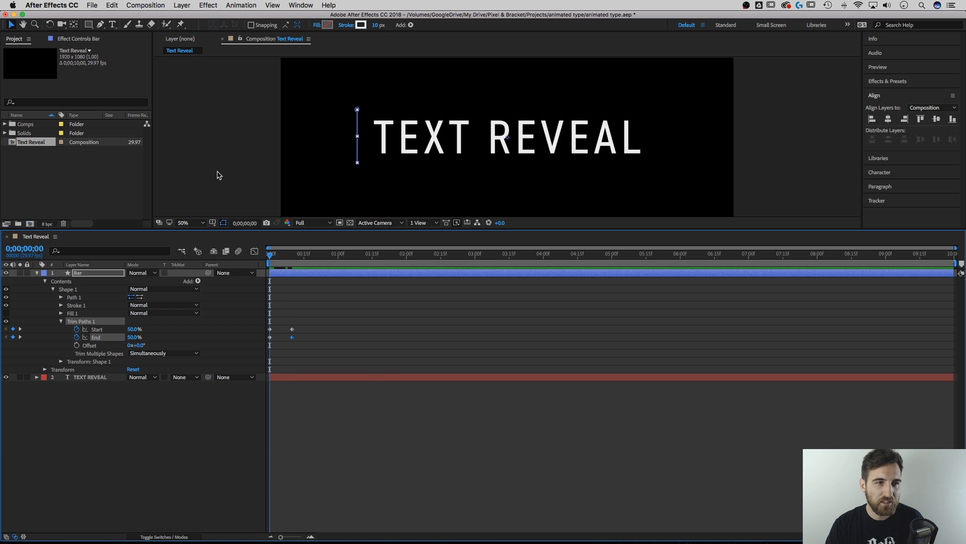
# Step: Deselect the Bar layer and preview its growing animation from the first frame
pyautogui.click(219, 173)
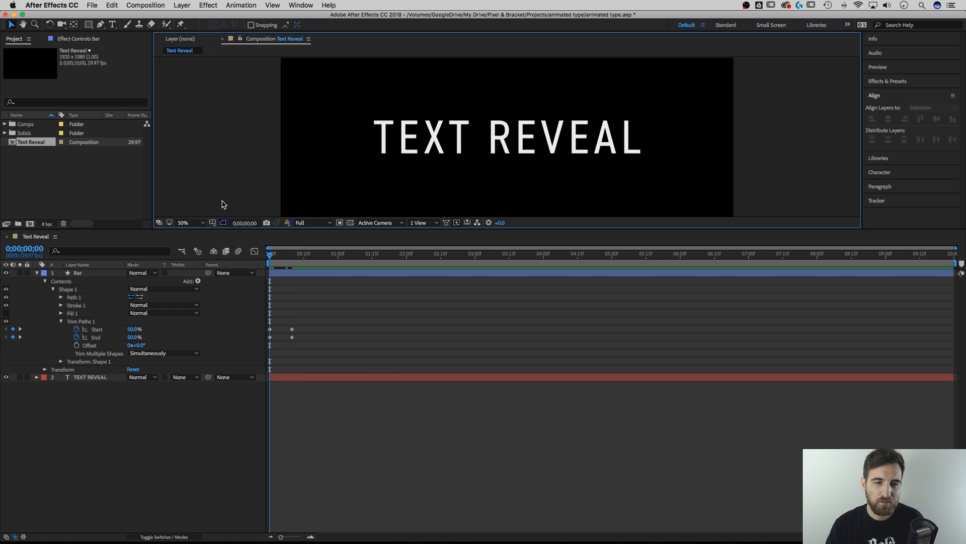
pyautogui.press('space')
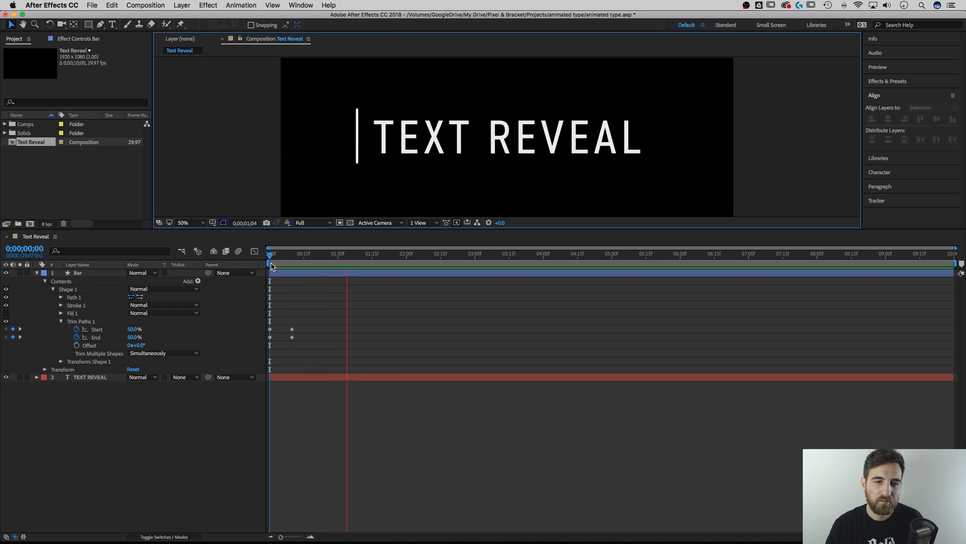
pyautogui.moveTo(274, 257); pyautogui.dragTo(250, 259)
pyautogui.press('space')
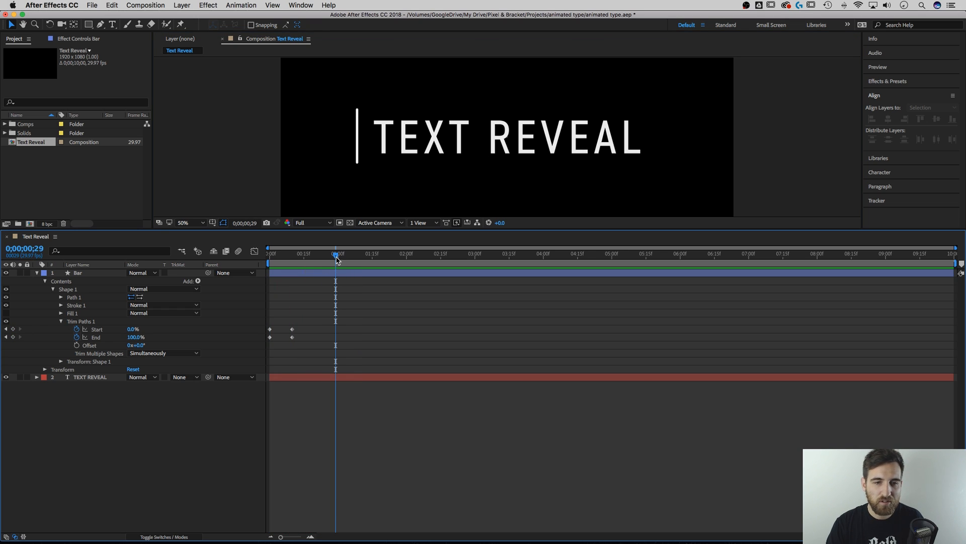
# Step: Go to 0;00;01;00 and add a keyframe for both Trim Paths Start and End on the Bar layer
pyautogui.click(338, 255)
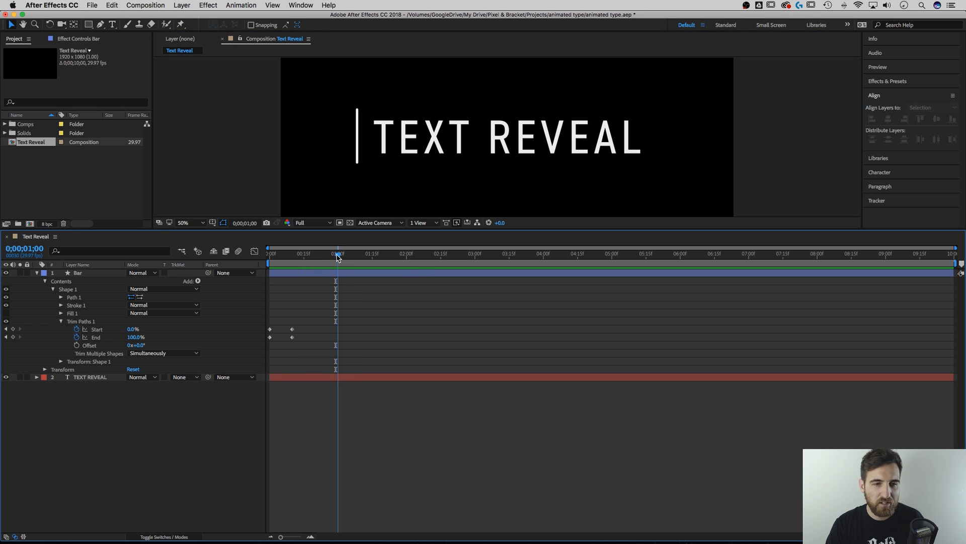
pyautogui.click(250, 224)
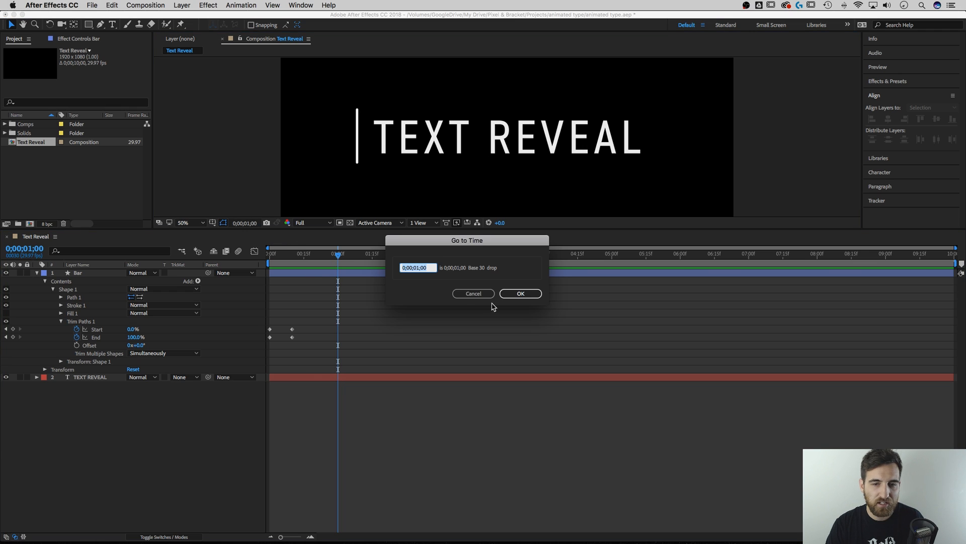
pyautogui.write('100')
pyautogui.click(521, 296)
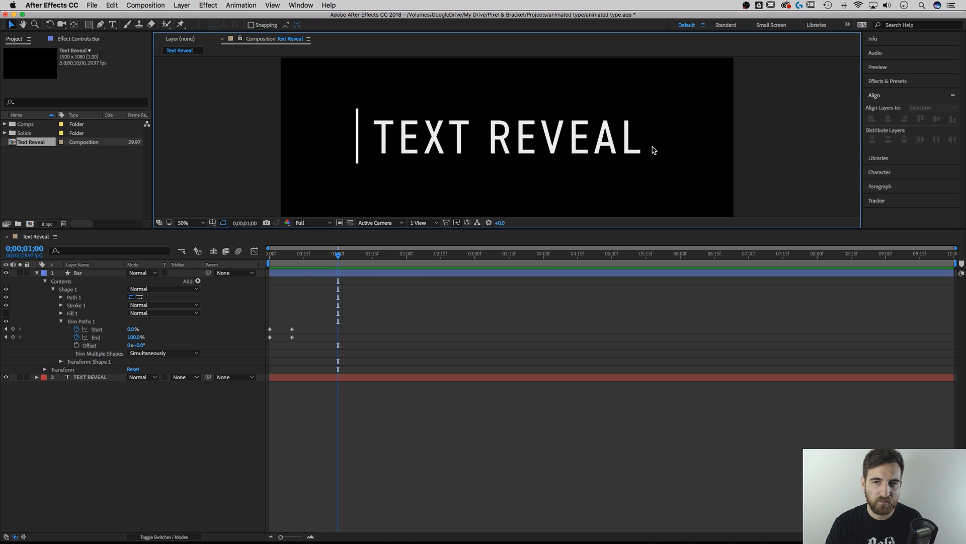
pyautogui.click(13, 329)
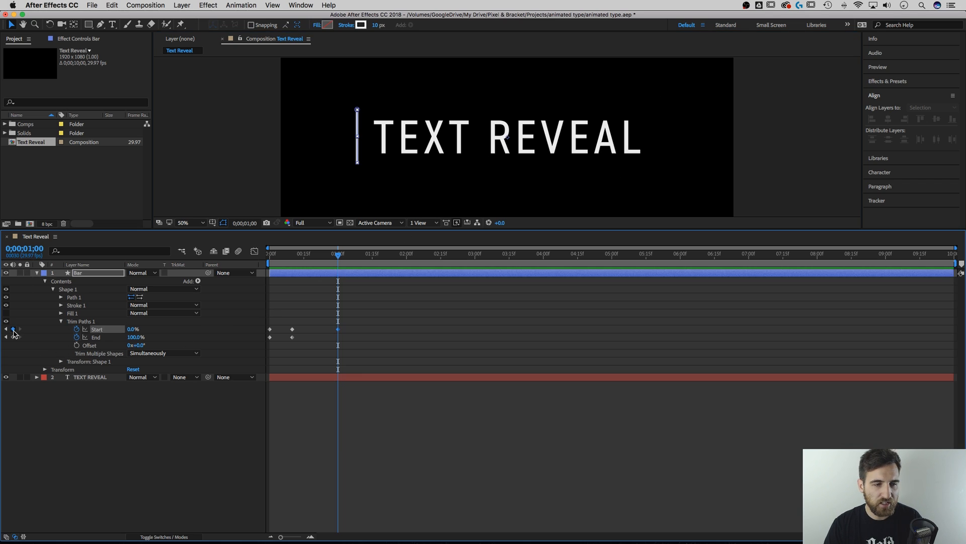
pyautogui.click(13, 337)
pyautogui.moveTo(338, 254)
pyautogui.mouseDown()
pyautogui.moveTo(296, 264)
pyautogui.moveTo(335, 264)
pyautogui.mouseUp()
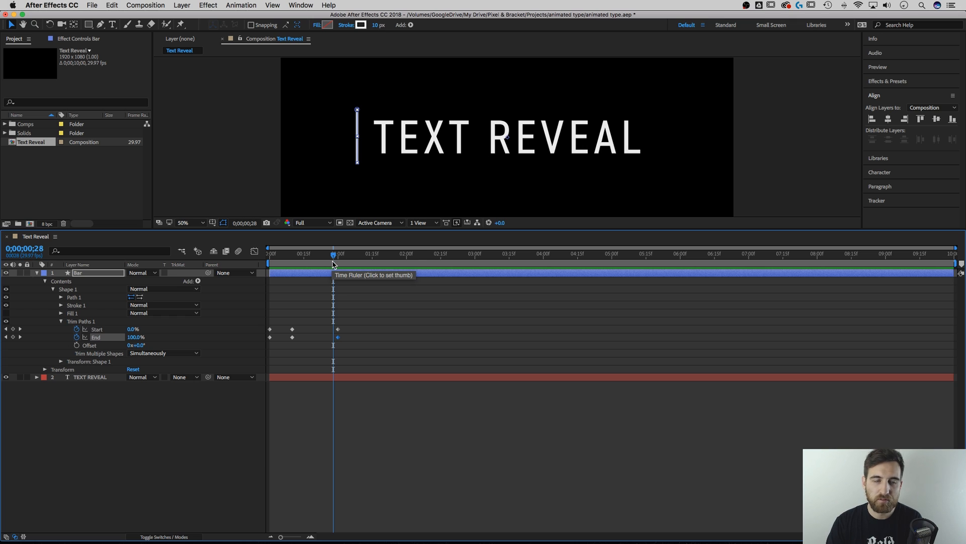
pyautogui.click(20, 337)
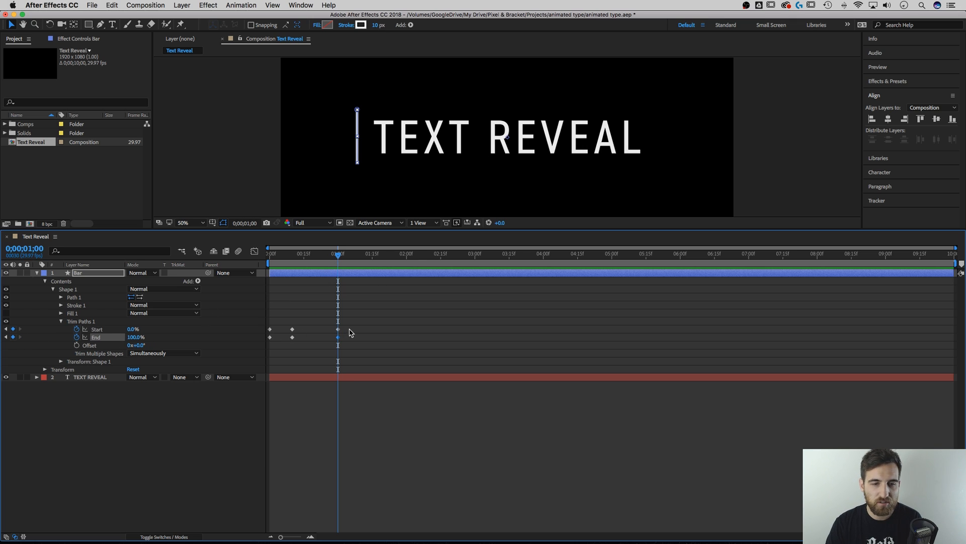
# Step: Copy the first Start and End keyframes of Trim Paths and paste them at 0;00;01;10
pyautogui.moveTo(276, 323); pyautogui.dragTo(271, 343)
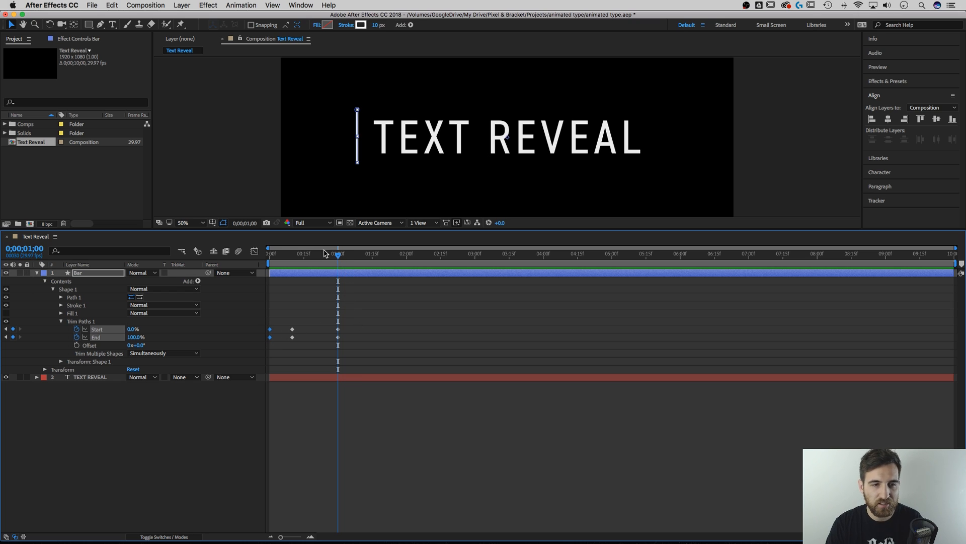
pyautogui.click(37, 250)
pyautogui.click(35, 249)
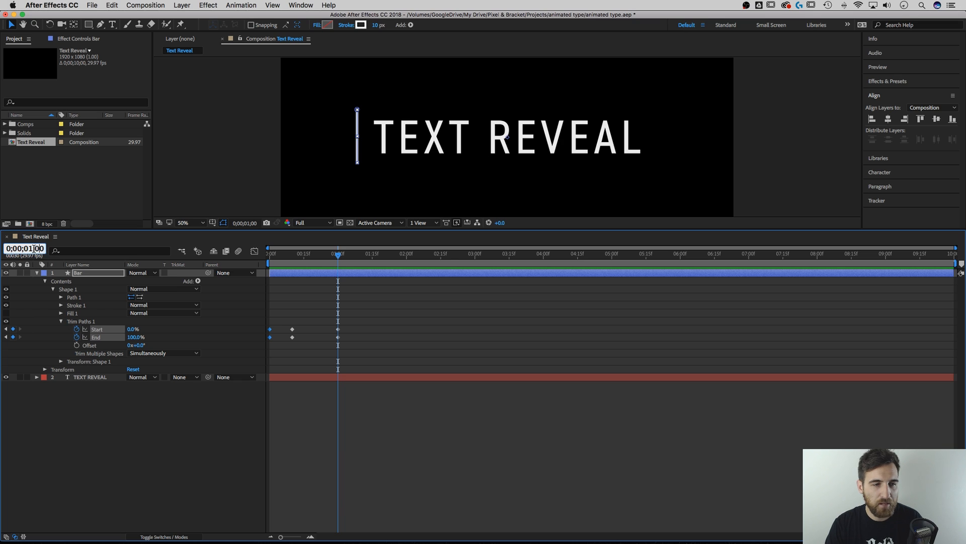
pyautogui.write('10')
pyautogui.press('Return')
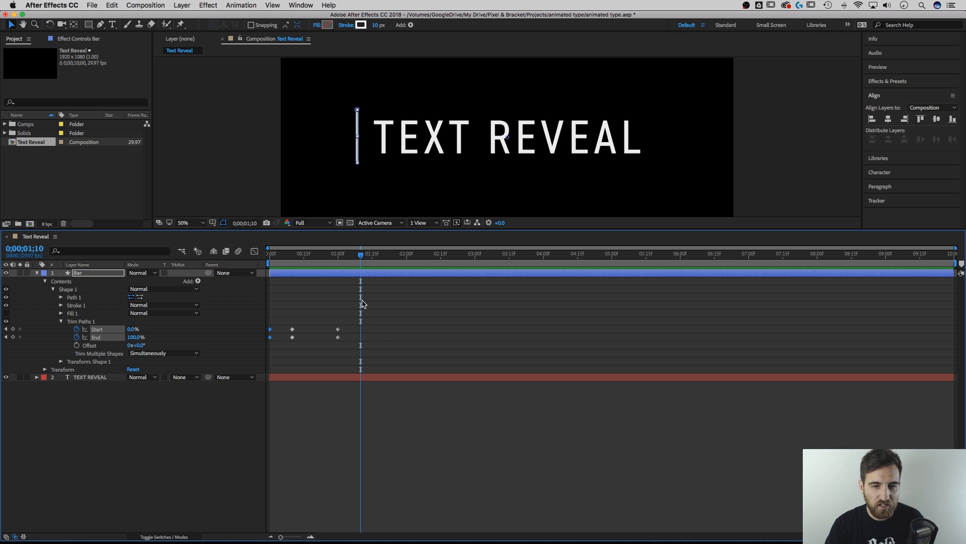
pyautogui.press('super+v')
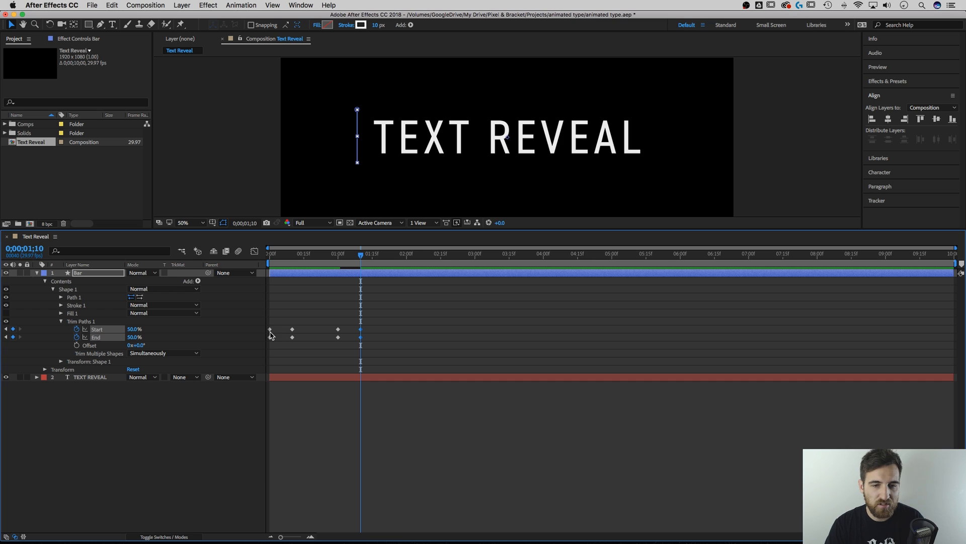
# Step: Scrub through the bar's Trim Paths keyframes, deselect the layer and preview the animation from the first frame
pyautogui.click(268, 255)
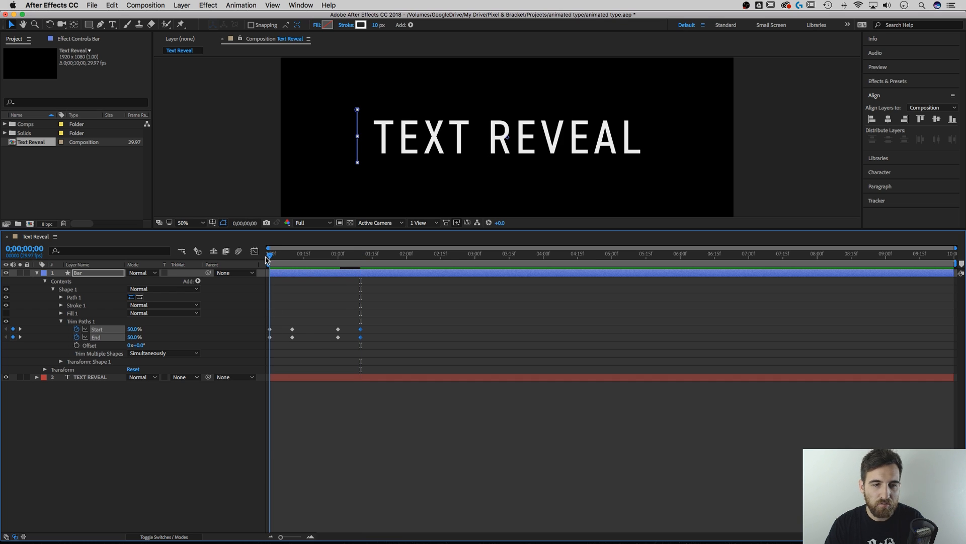
pyautogui.moveTo(269, 258); pyautogui.dragTo(361, 267)
pyautogui.click(231, 121)
pyautogui.press('Home')
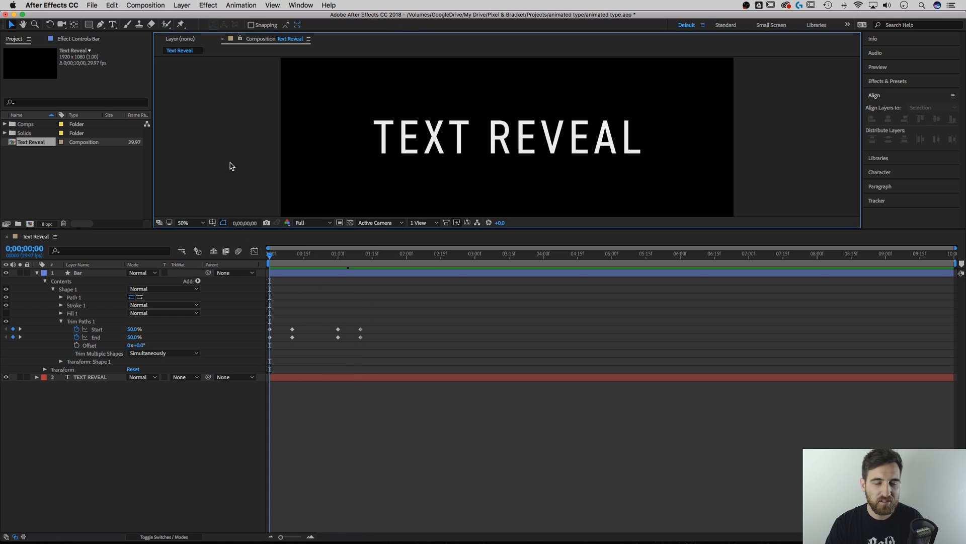
pyautogui.press('space')
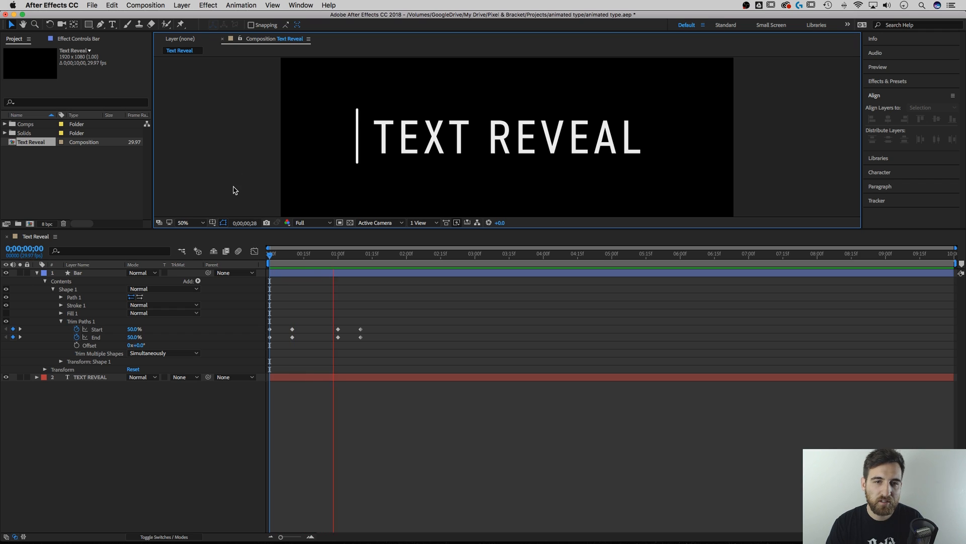
pyautogui.press('space')
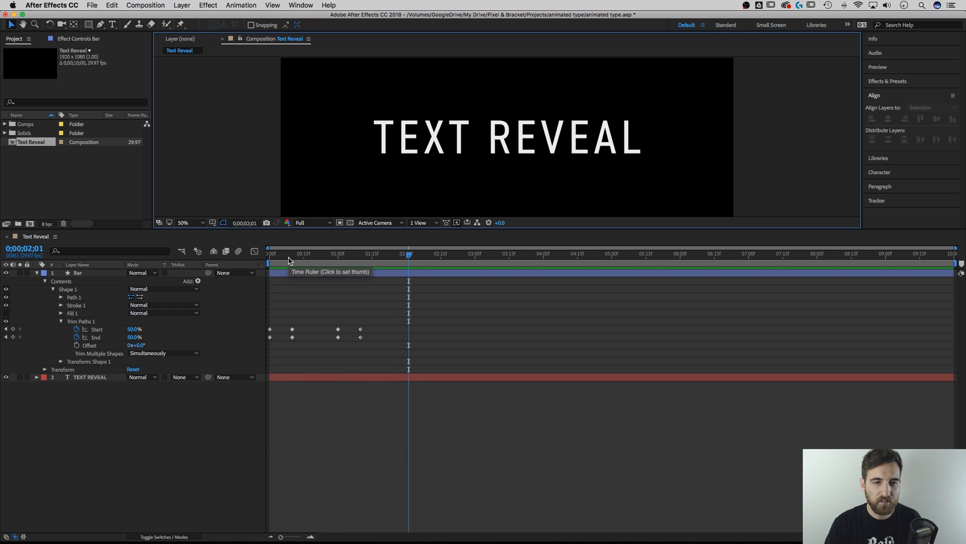
# Step: Collapse the Bar layer's contents, expand its transform properties and start Position keyframing at 0;00;00;10
pyautogui.moveTo(309, 259)
pyautogui.mouseDown()
pyautogui.moveTo(269, 257)
pyautogui.moveTo(302, 257)
pyautogui.mouseUp()
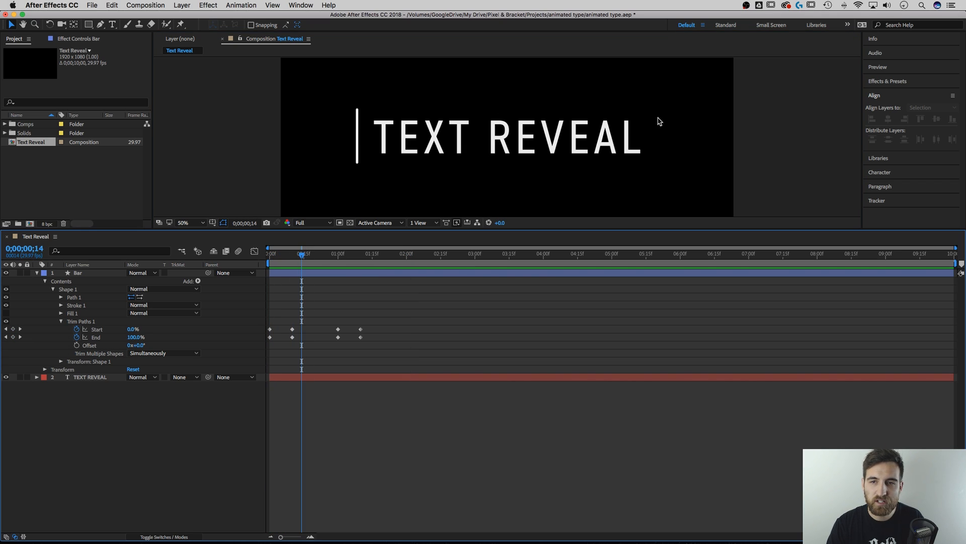
pyautogui.moveTo(300, 260)
pyautogui.mouseDown()
pyautogui.moveTo(269, 259)
pyautogui.moveTo(292, 259)
pyautogui.mouseUp()
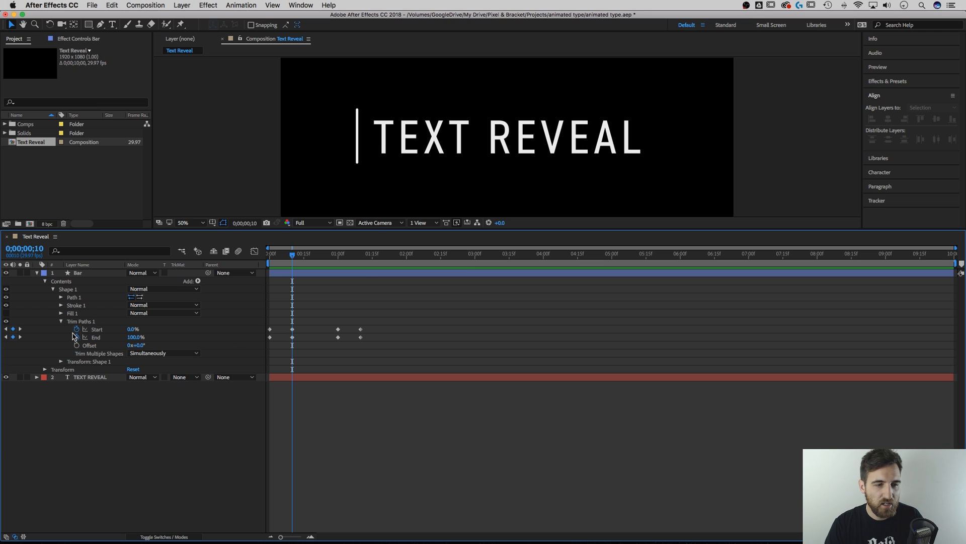
pyautogui.click(61, 322)
pyautogui.click(53, 289)
pyautogui.click(46, 282)
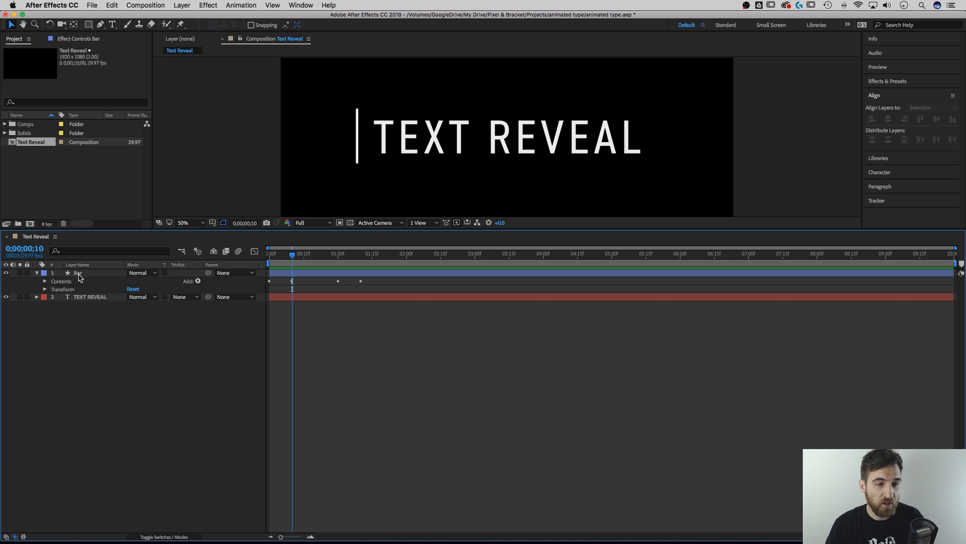
pyautogui.click(46, 289)
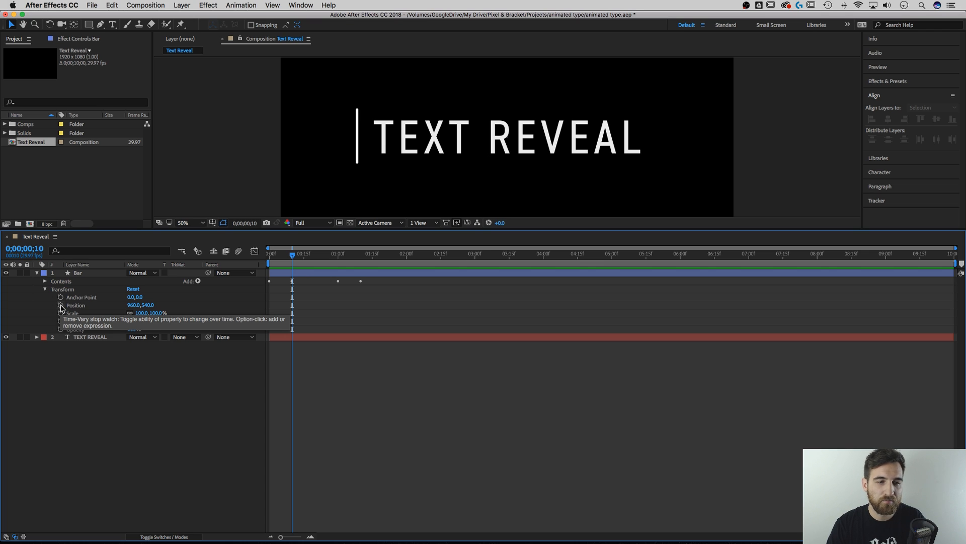
pyautogui.click(61, 306)
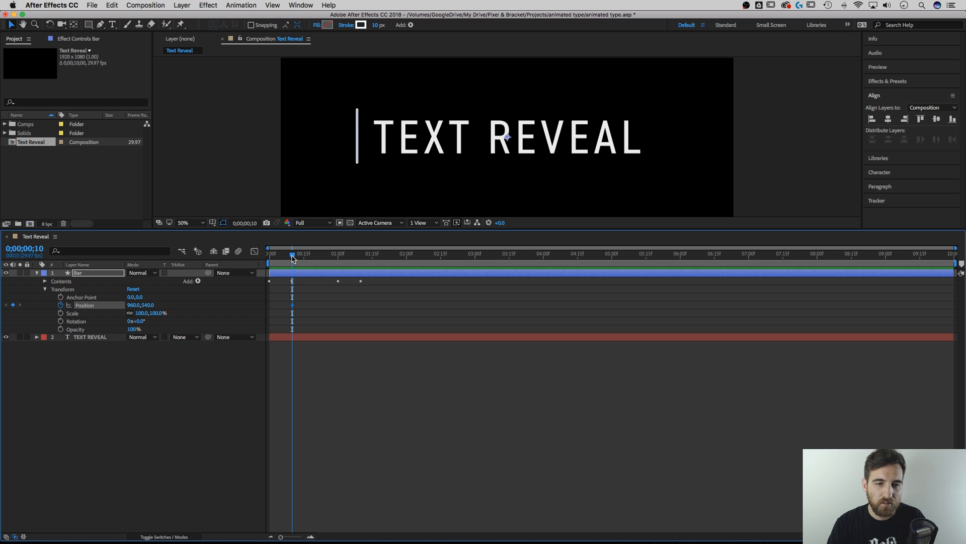
# Step: At 0;00;00;20, move the bar horizontally past the end of the title, to Position 2244.0, 540.0
pyautogui.moveTo(293, 257)
pyautogui.mouseDown()
pyautogui.moveTo(309, 257)
pyautogui.moveTo(293, 258)
pyautogui.mouseUp()
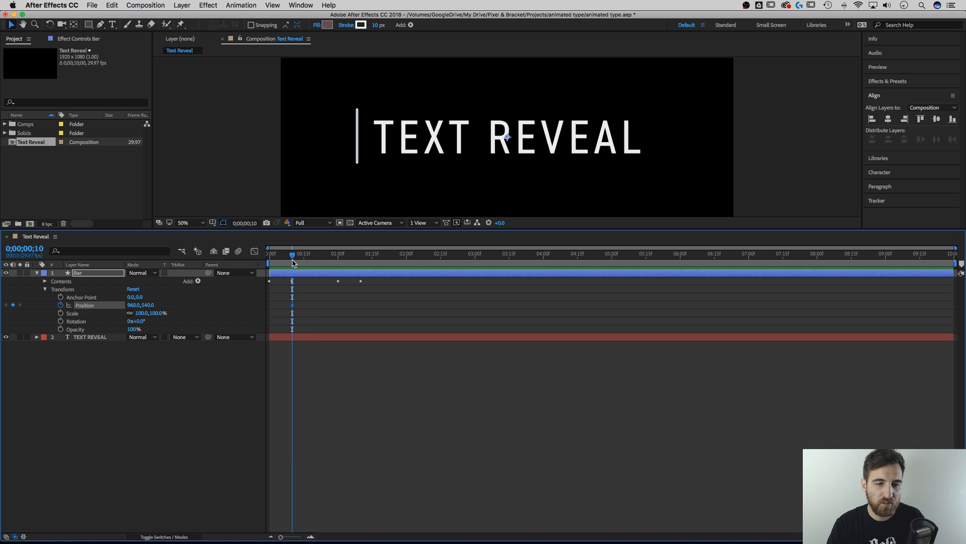
pyautogui.click(43, 248)
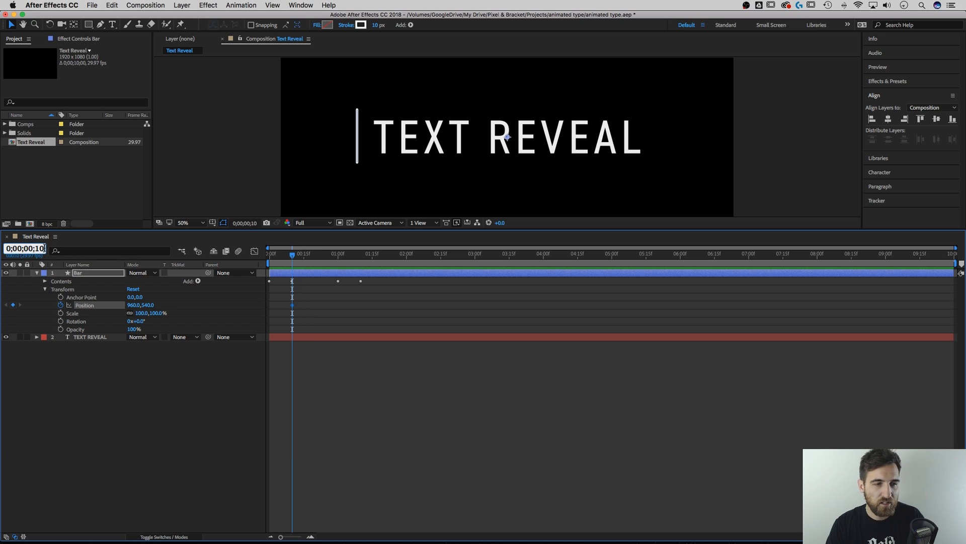
pyautogui.press('Left')
pyautogui.press('BackSpace')
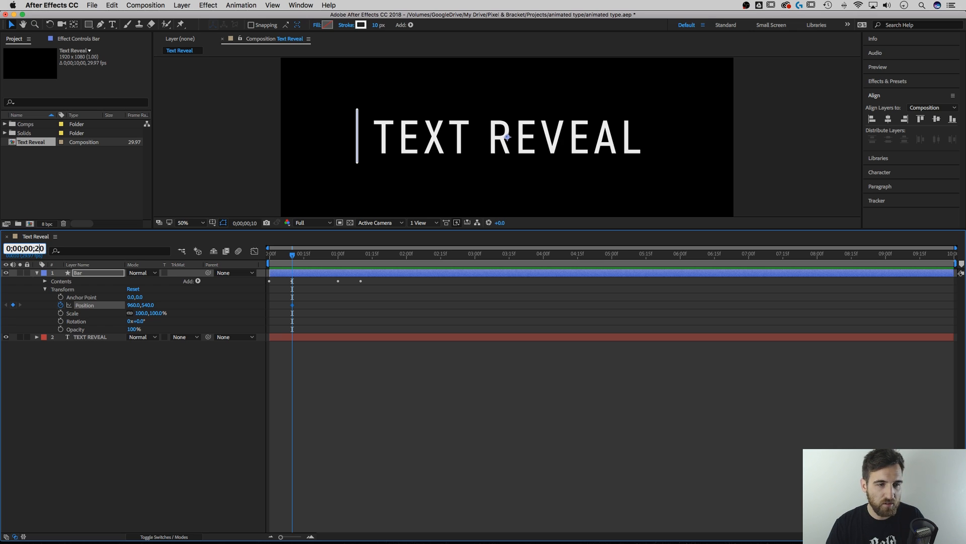
pyautogui.press('Return')
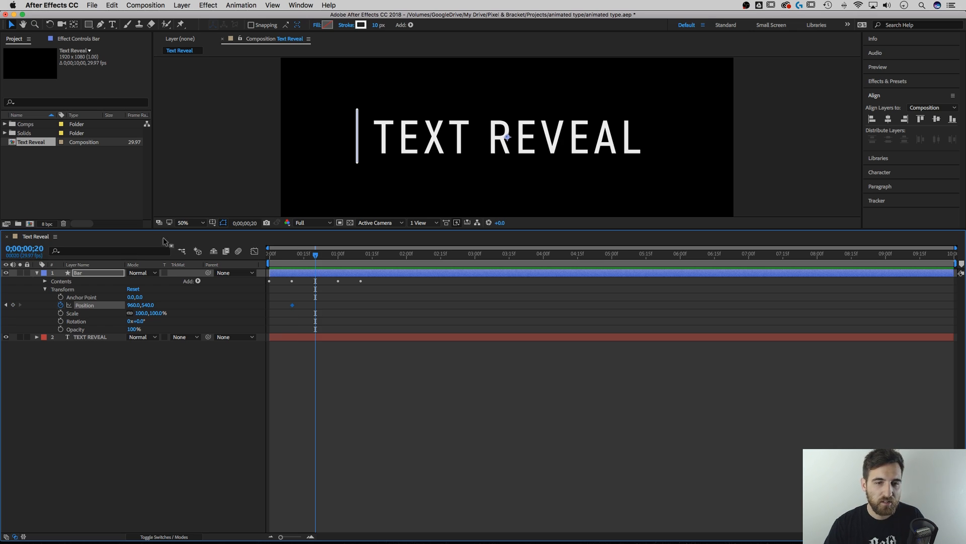
pyautogui.click(228, 284)
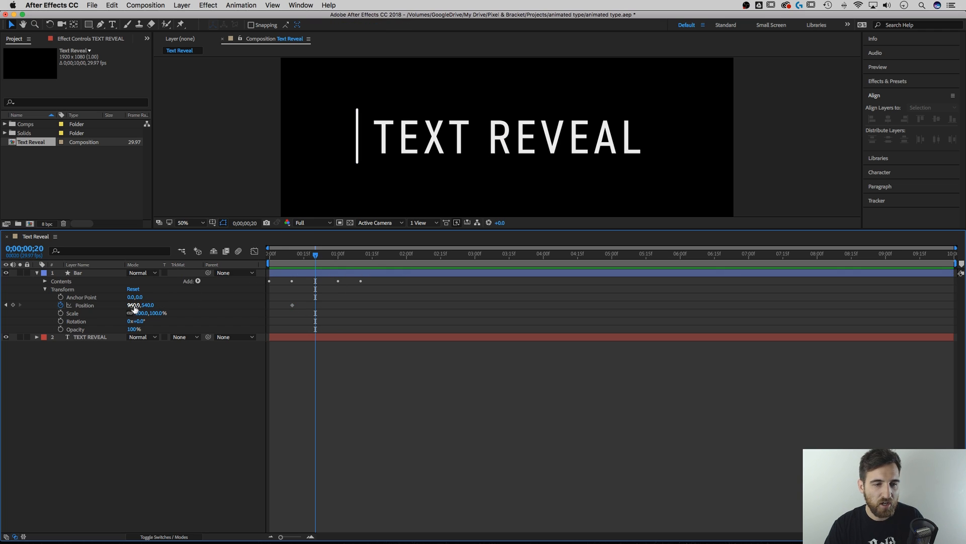
pyautogui.moveTo(132, 305); pyautogui.dragTo(741, 312)
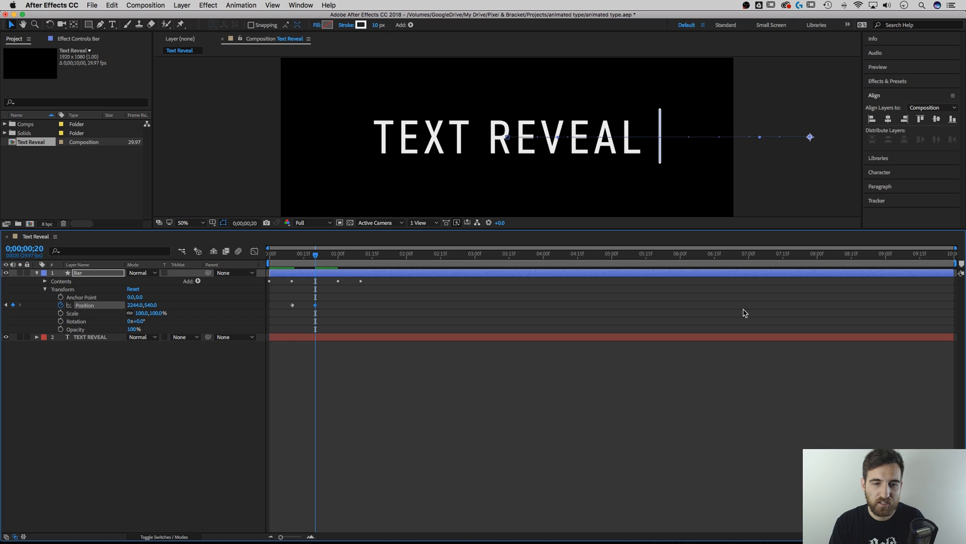
# Step: Preview the bar's movement from the first frame and scrub around its last Position keyframe at 0;00;00;20
pyautogui.moveTo(306, 258); pyautogui.dragTo(252, 268)
pyautogui.press('space')
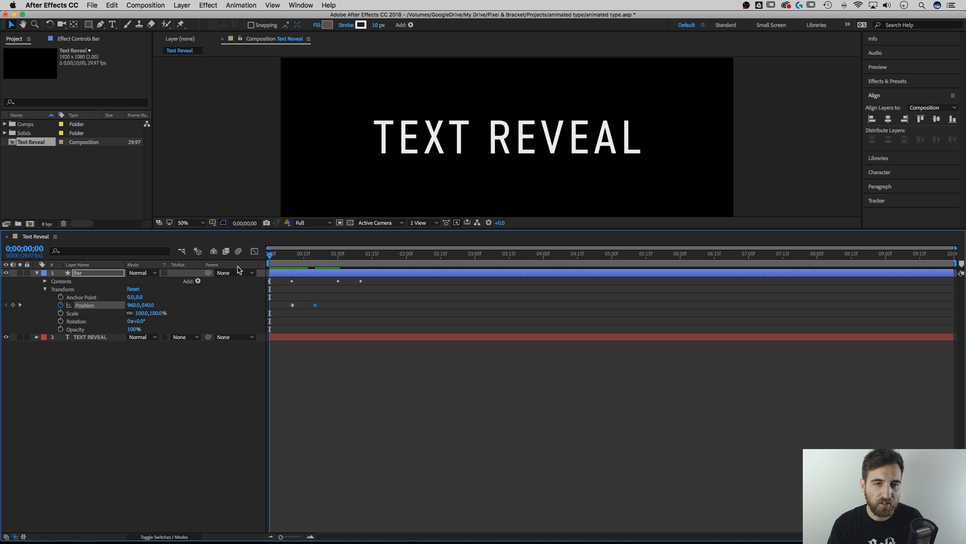
pyautogui.press('space')
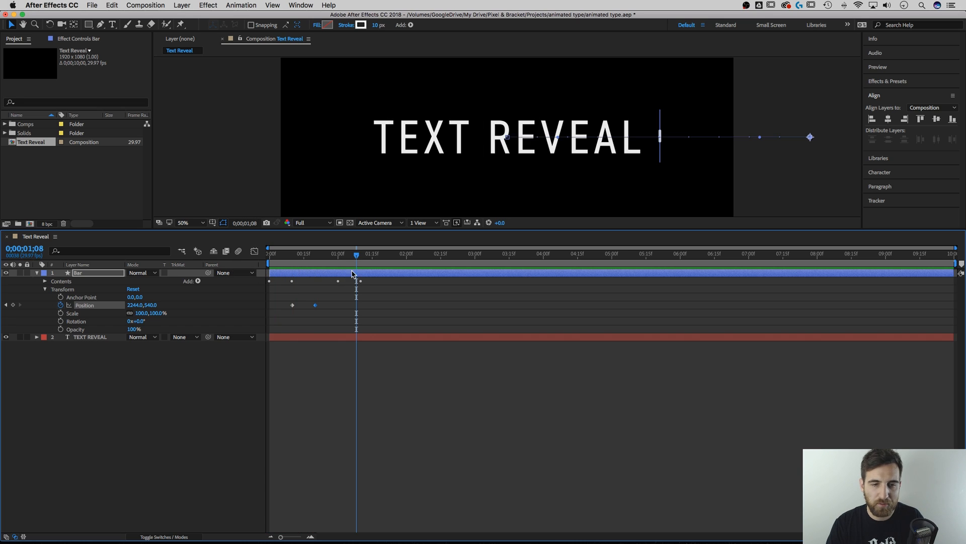
pyautogui.moveTo(328, 258)
pyautogui.mouseDown()
pyautogui.moveTo(297, 261)
pyautogui.moveTo(316, 262)
pyautogui.mouseUp()
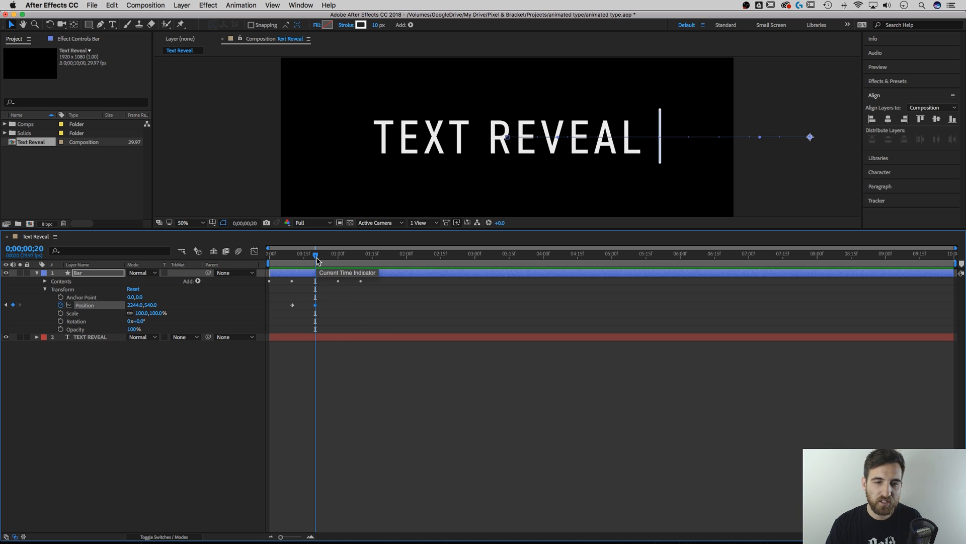
pyautogui.moveTo(316, 259); pyautogui.dragTo(337, 258)
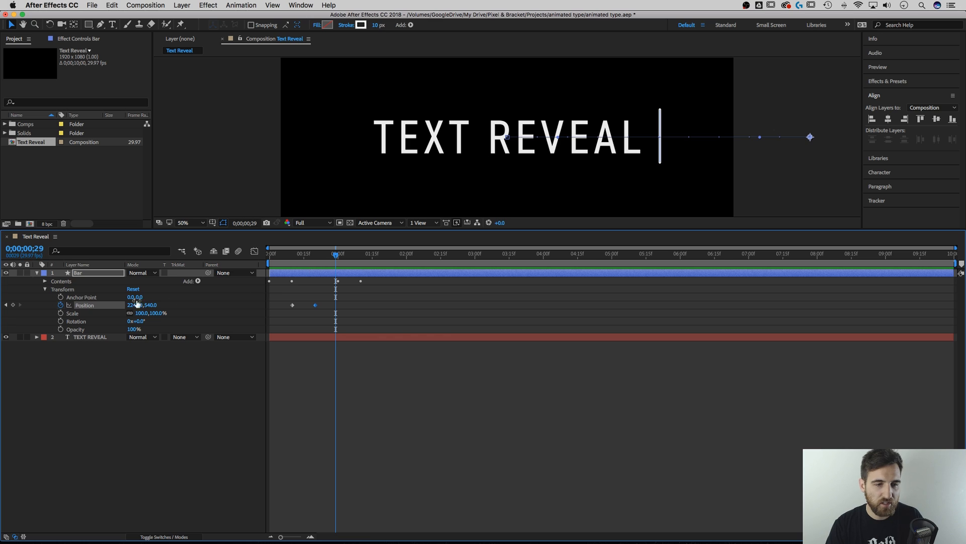
pyautogui.moveTo(327, 254); pyautogui.dragTo(318, 254)
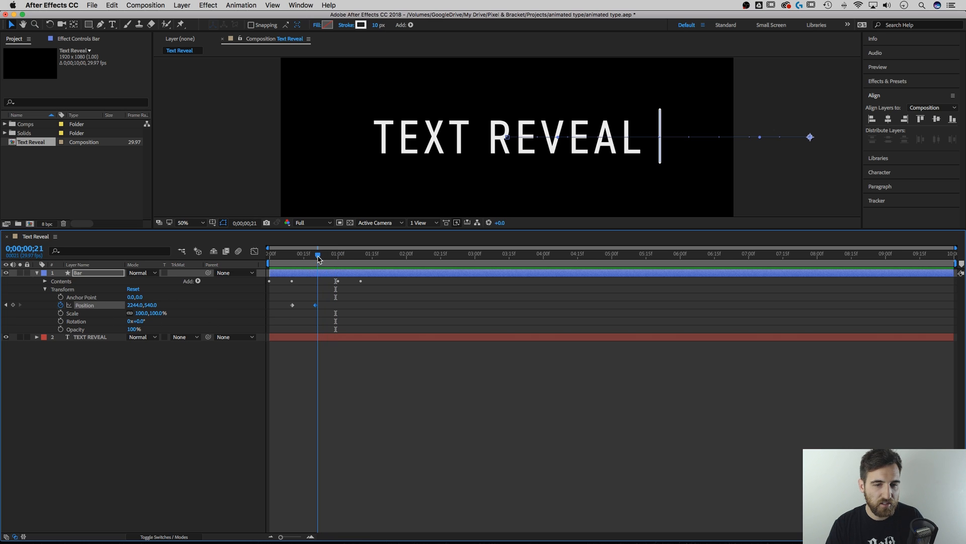
pyautogui.click(6, 304)
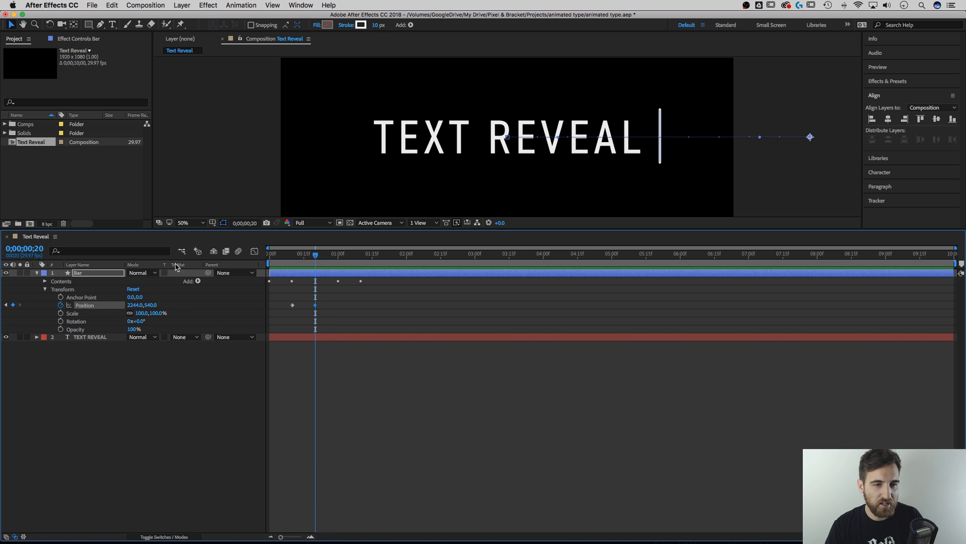
# Step: Add a Position keyframe for the bar at 0;00;01;00 and select its Position keyframe at 0;00;00;10
pyautogui.click(39, 251)
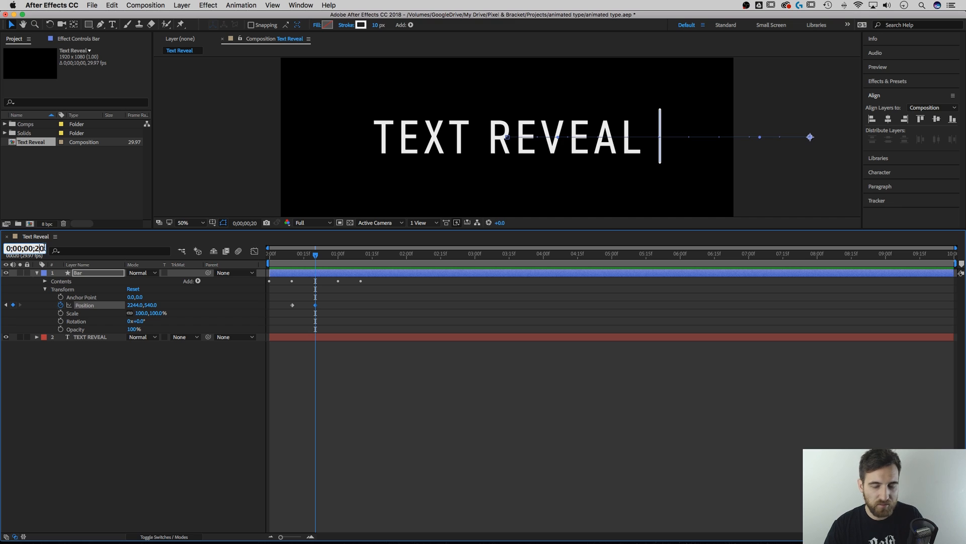
pyautogui.press('BackSpace')
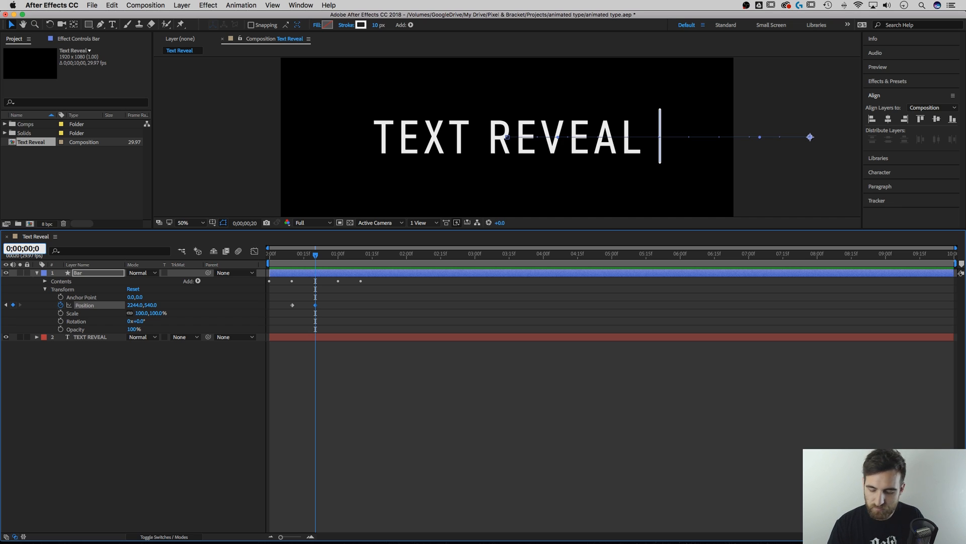
pyautogui.press('Return')
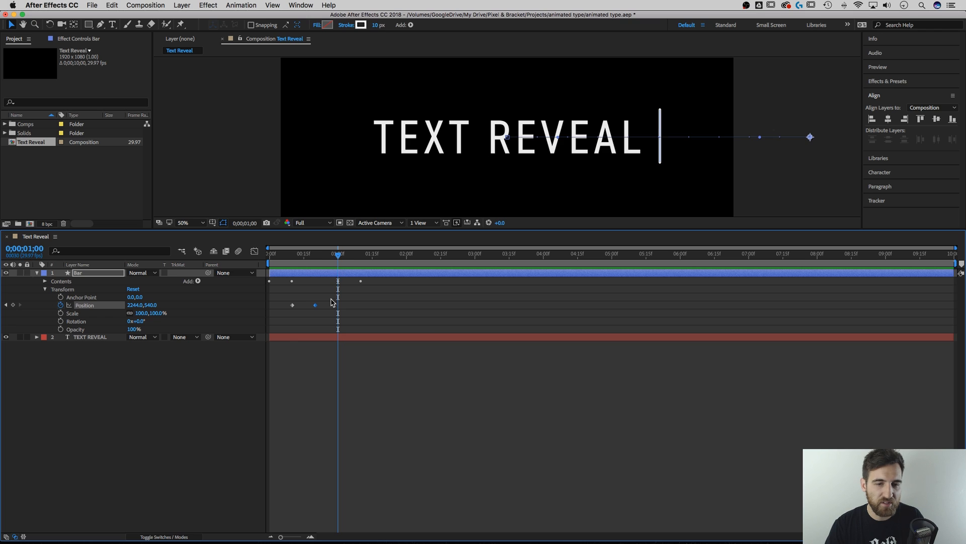
pyautogui.click(13, 305)
pyautogui.click(293, 306)
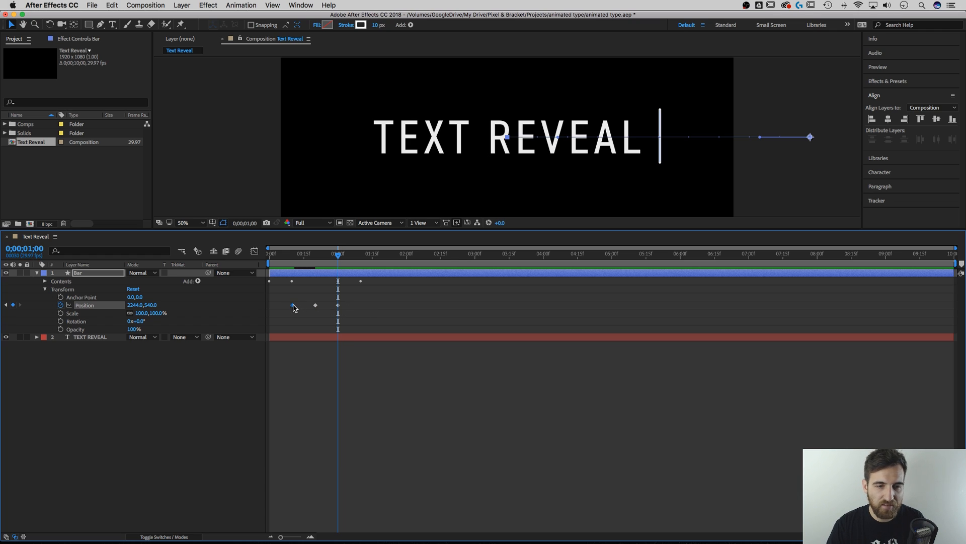
# Step: Paste the copied Position keyframe at 0;00;01;10 so the bar returns to its starting position, and scrub through the movement
pyautogui.click(42, 248)
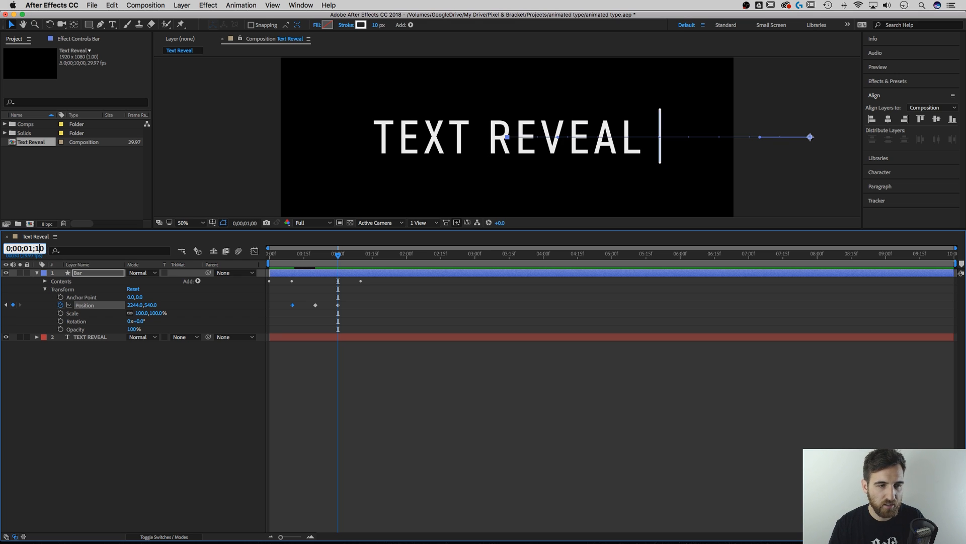
pyautogui.press('Return')
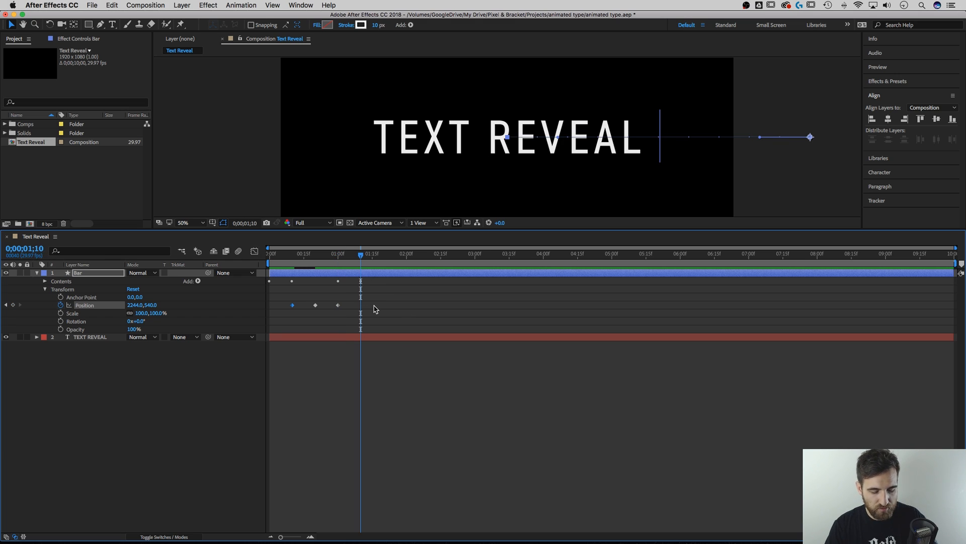
pyautogui.press('super+v')
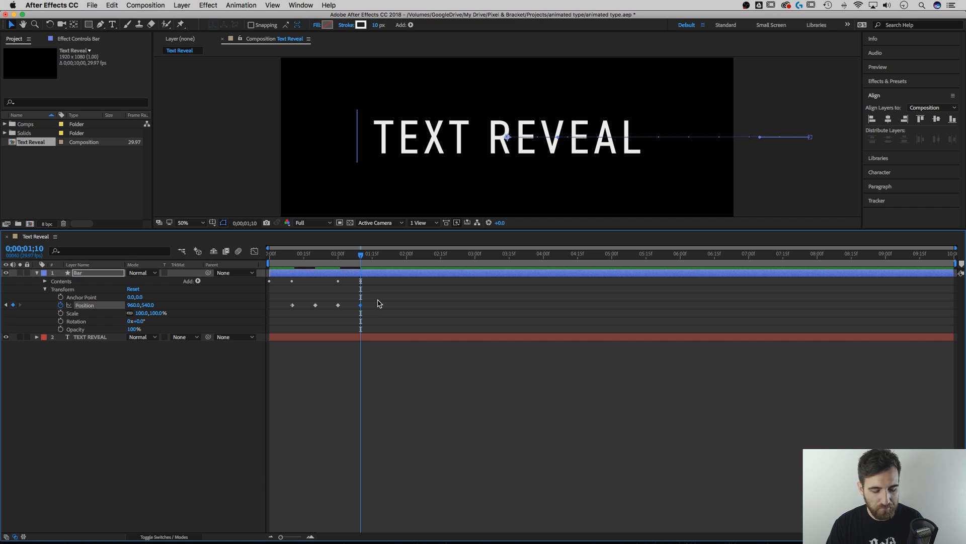
pyautogui.moveTo(355, 259); pyautogui.dragTo(302, 258)
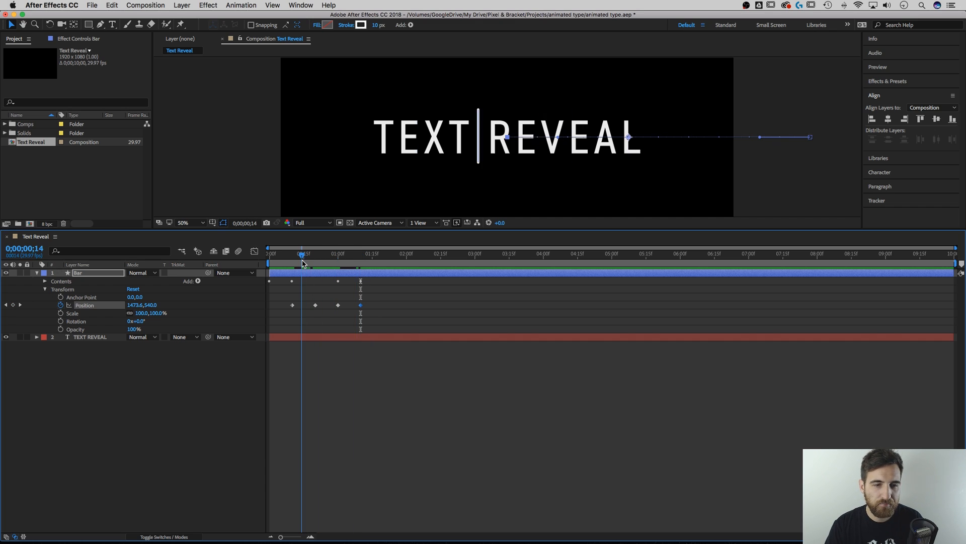
# Step: Collapse the Bar layer, show only its keyframed properties and scrub through the bar's animation
pyautogui.click(45, 289)
pyautogui.click(36, 273)
pyautogui.click(89, 274)
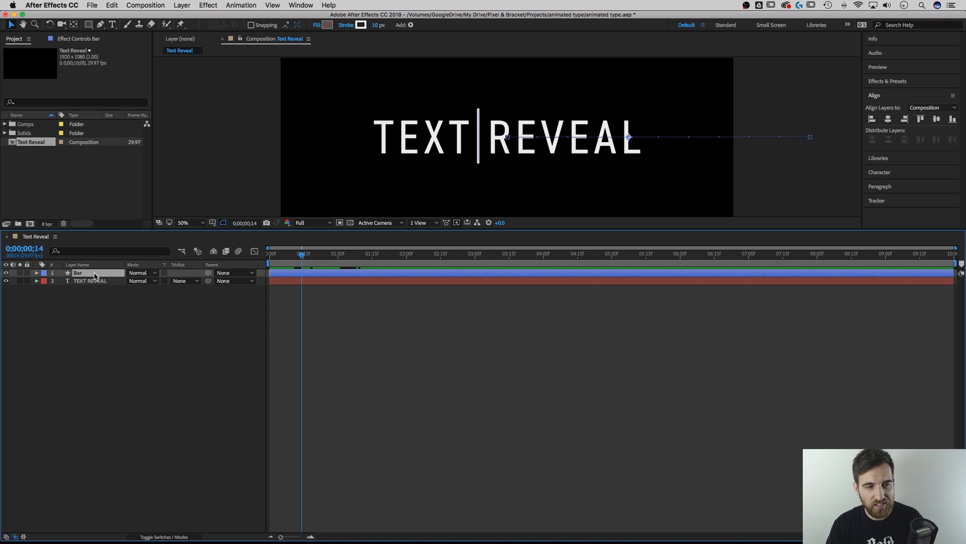
pyautogui.press('u')
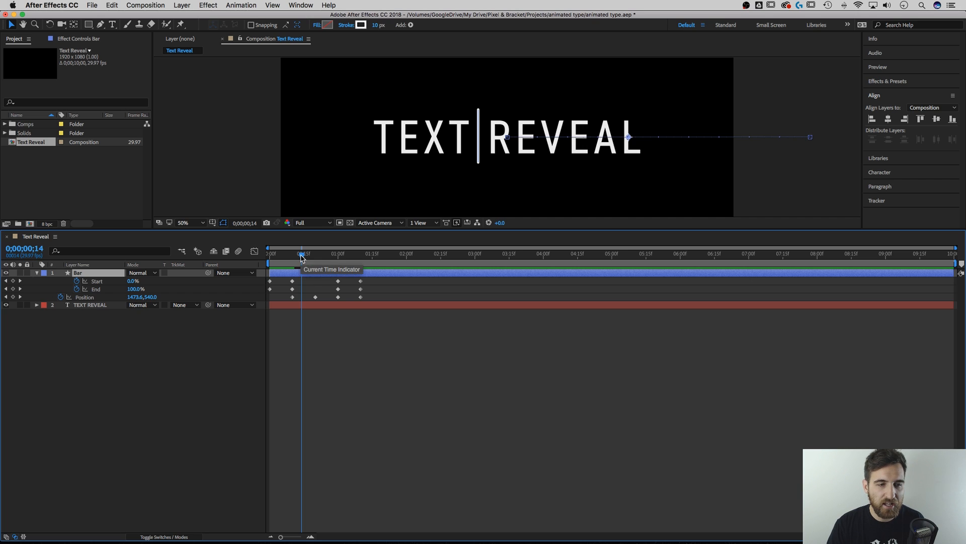
pyautogui.moveTo(285, 259); pyautogui.dragTo(333, 262)
# Step: Move the last two pairs of Start and End keyframes to between 0;00;04;15 and just past 0;00;05;00
pyautogui.moveTo(373, 288); pyautogui.dragTo(332, 282)
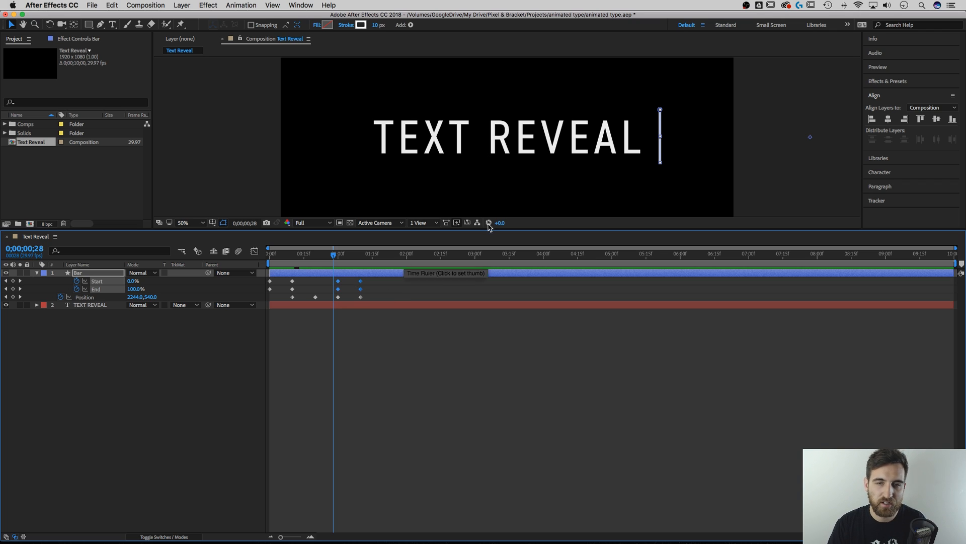
pyautogui.moveTo(338, 284); pyautogui.dragTo(577, 292)
pyautogui.moveTo(585, 290); pyautogui.dragTo(595, 290)
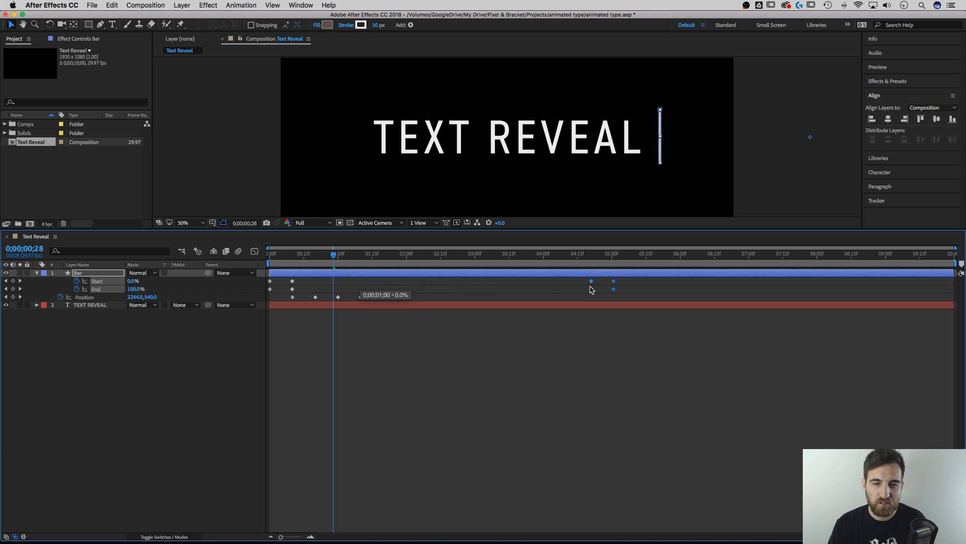
# Step: Move the bar's last two Position keyframes so the return movement starts at 0;00;03;20
pyautogui.moveTo(331, 259)
pyautogui.mouseDown()
pyautogui.moveTo(272, 259)
pyautogui.moveTo(317, 260)
pyautogui.mouseUp()
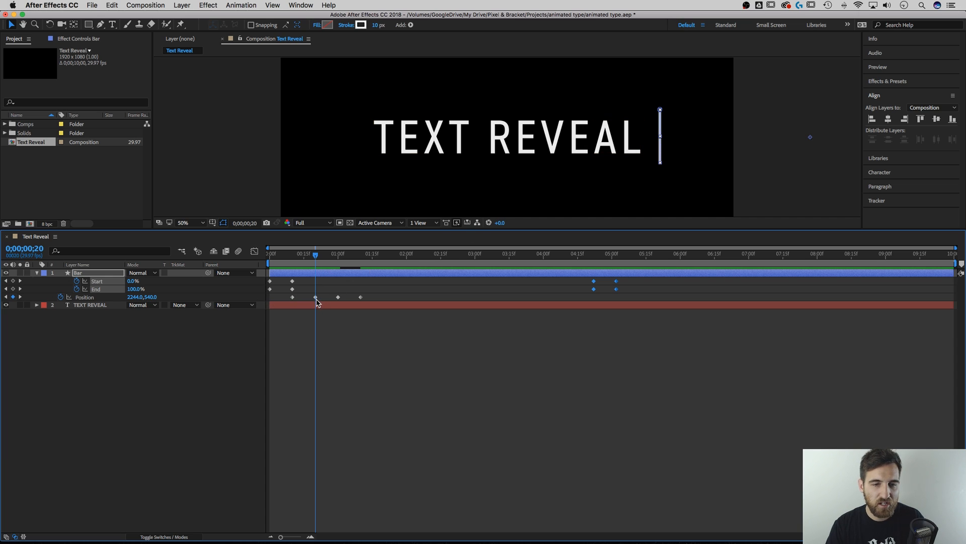
pyautogui.click(41, 248)
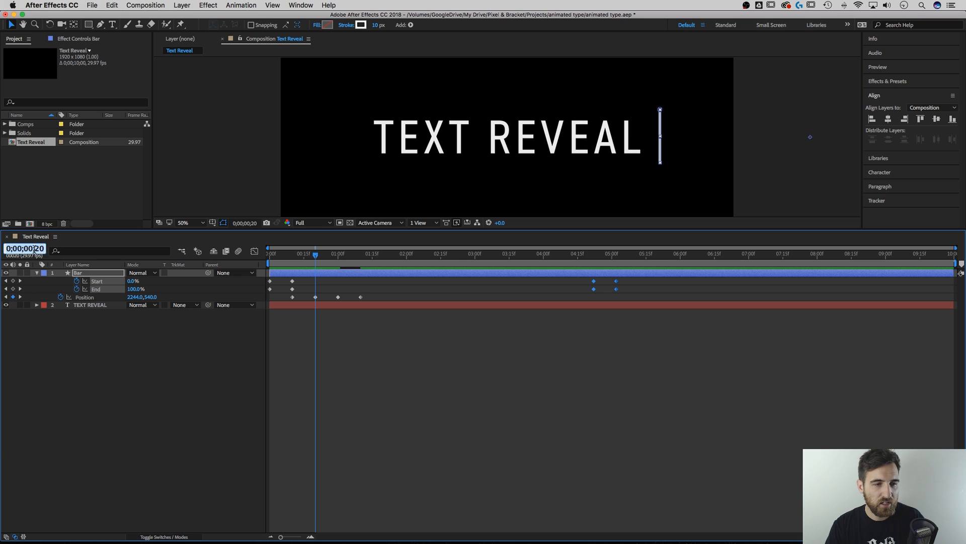
pyautogui.click(32, 249)
pyautogui.press('BackSpace')
pyautogui.write('3')
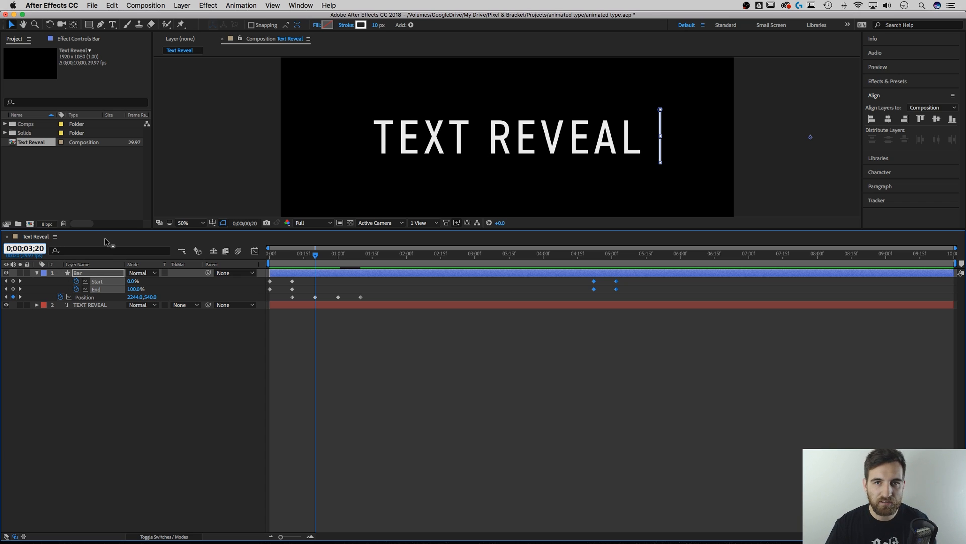
pyautogui.press('Return')
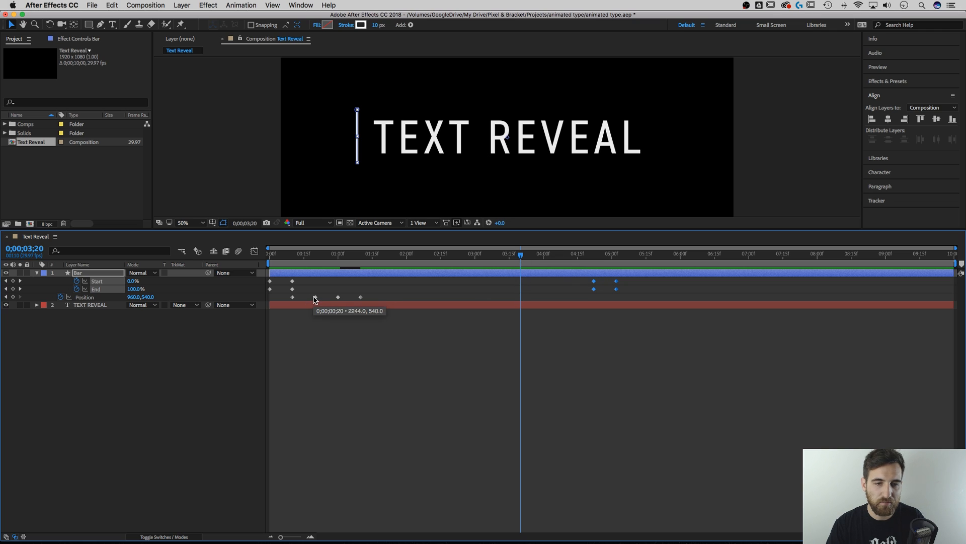
pyautogui.moveTo(368, 290); pyautogui.dragTo(522, 300)
# Step: Shift the last Start and End keyframes to about 0;00;04;05 and 0;00;04;15, then preview the animation from the first frame
pyautogui.moveTo(511, 258); pyautogui.dragTo(562, 277)
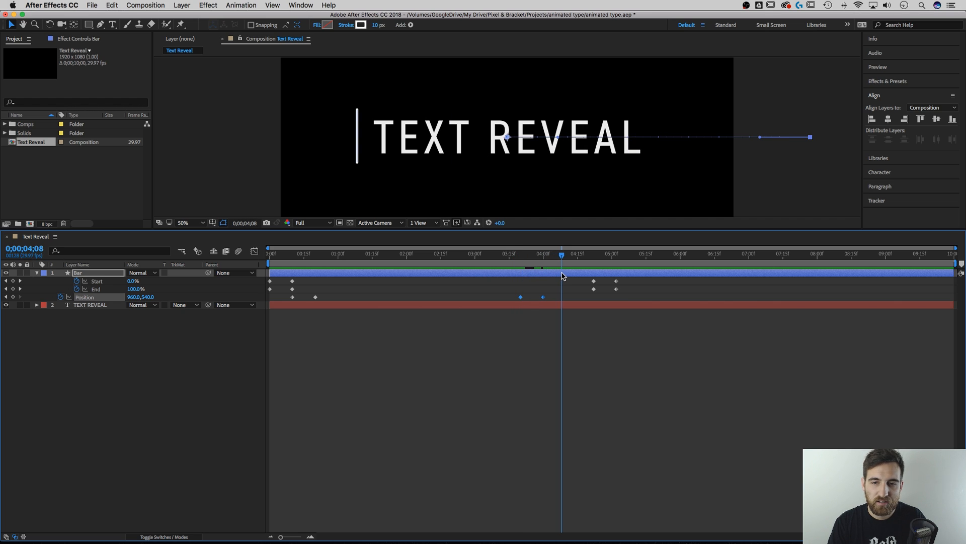
pyautogui.moveTo(632, 291)
pyautogui.mouseDown()
pyautogui.moveTo(588, 279)
pyautogui.moveTo(556, 283)
pyautogui.moveTo(537, 260)
pyautogui.moveTo(505, 257)
pyautogui.moveTo(594, 260)
pyautogui.moveTo(236, 273)
pyautogui.mouseUp()
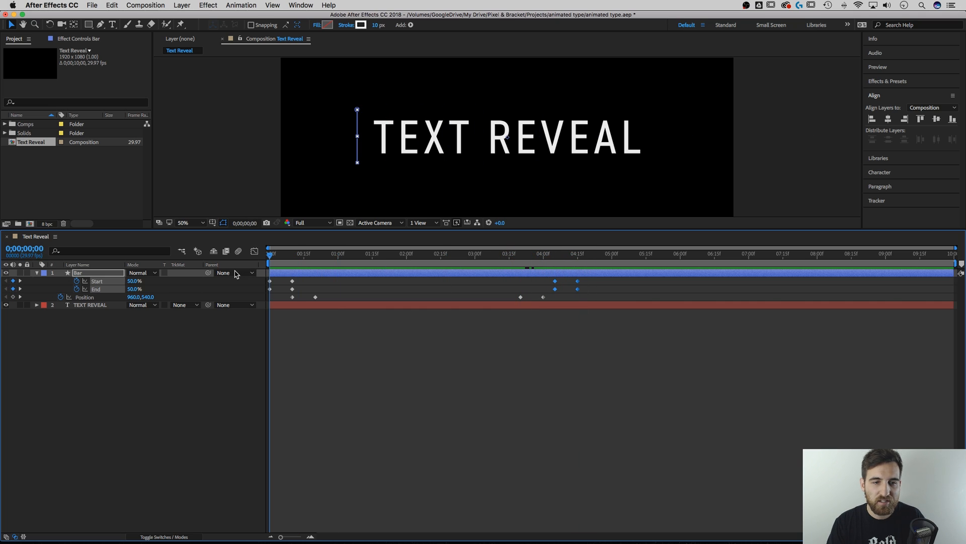
pyautogui.press('F2')
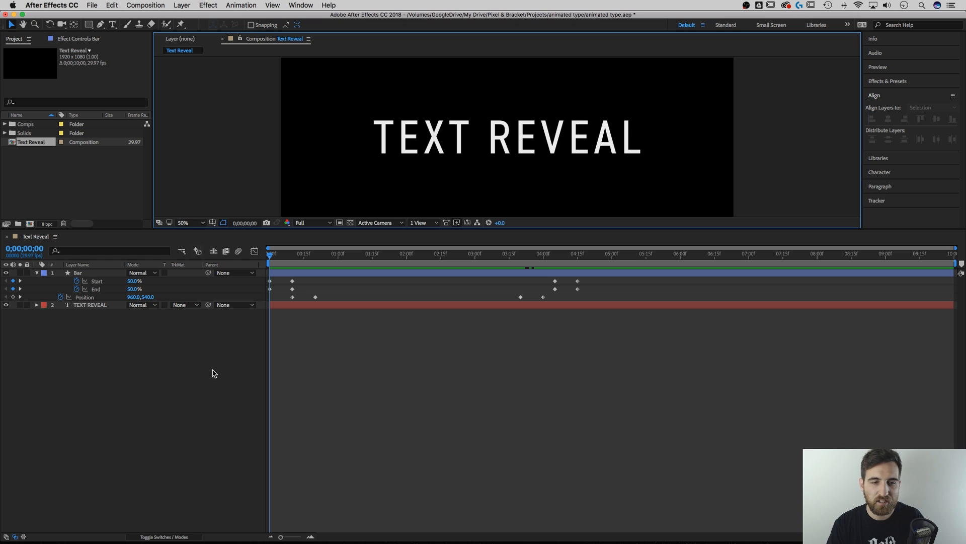
pyautogui.press('space')
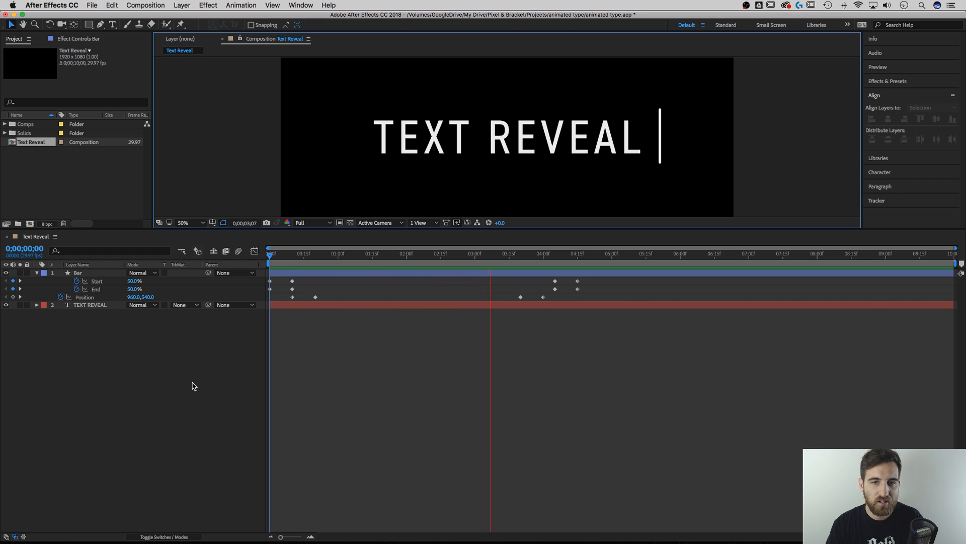
pyautogui.press('space')
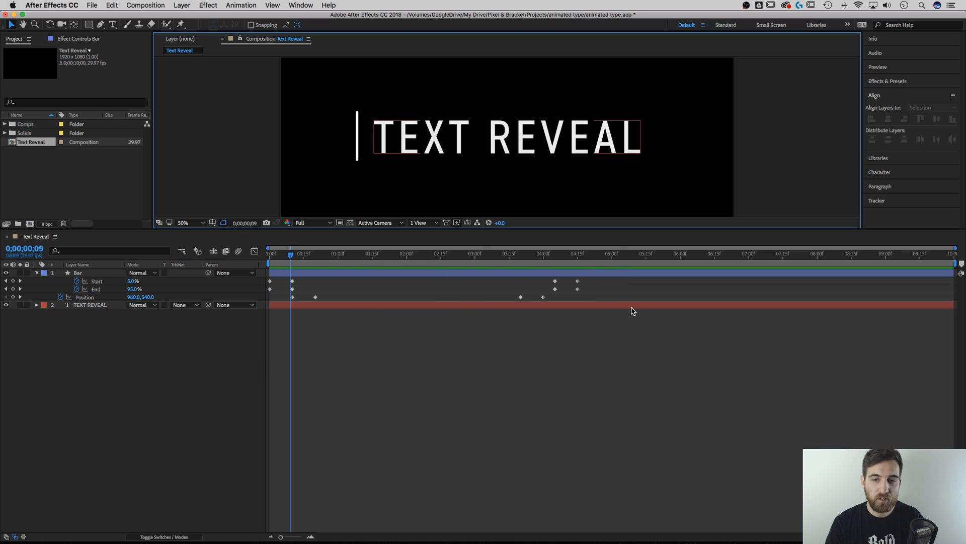
# Step: Shift the bar's first two Position keyframes to about 0;00;00;15 and 0;00;00;25, then collapse and deselect the Bar layer
pyautogui.click(316, 298)
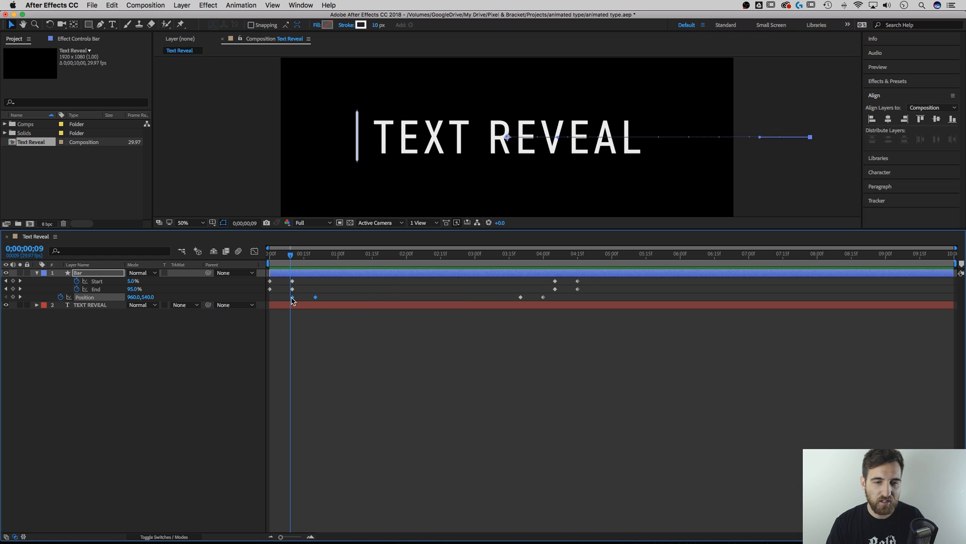
pyautogui.keyDown('shift'); pyautogui.click(295, 297); pyautogui.keyUp('shift')
pyautogui.moveTo(294, 298); pyautogui.dragTo(304, 297)
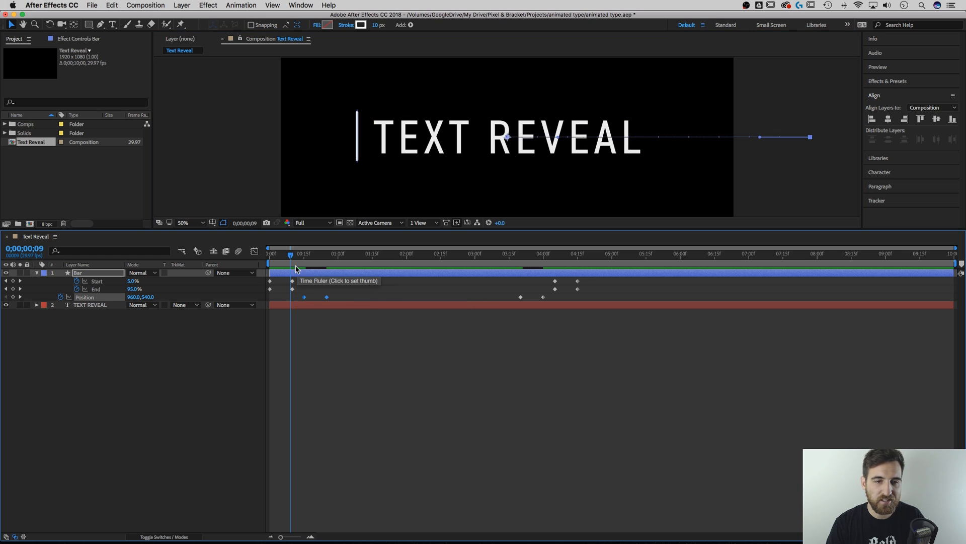
pyautogui.moveTo(290, 255)
pyautogui.mouseDown()
pyautogui.moveTo(274, 255)
pyautogui.moveTo(297, 259)
pyautogui.mouseUp()
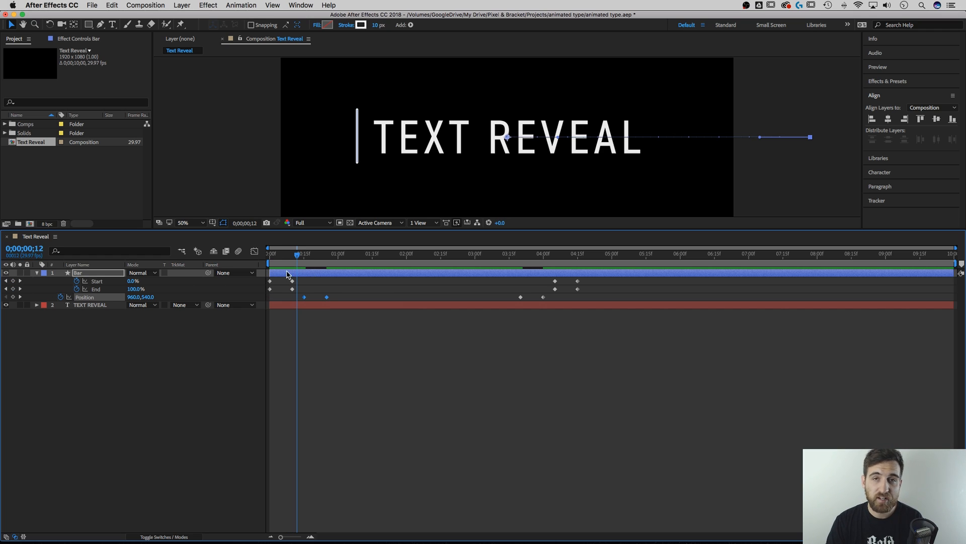
pyautogui.click(37, 273)
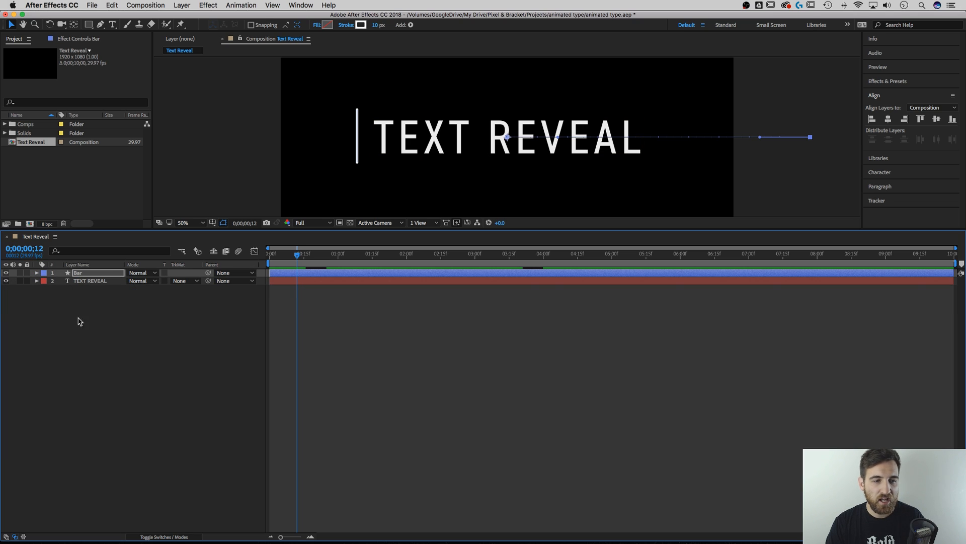
pyautogui.click(114, 388)
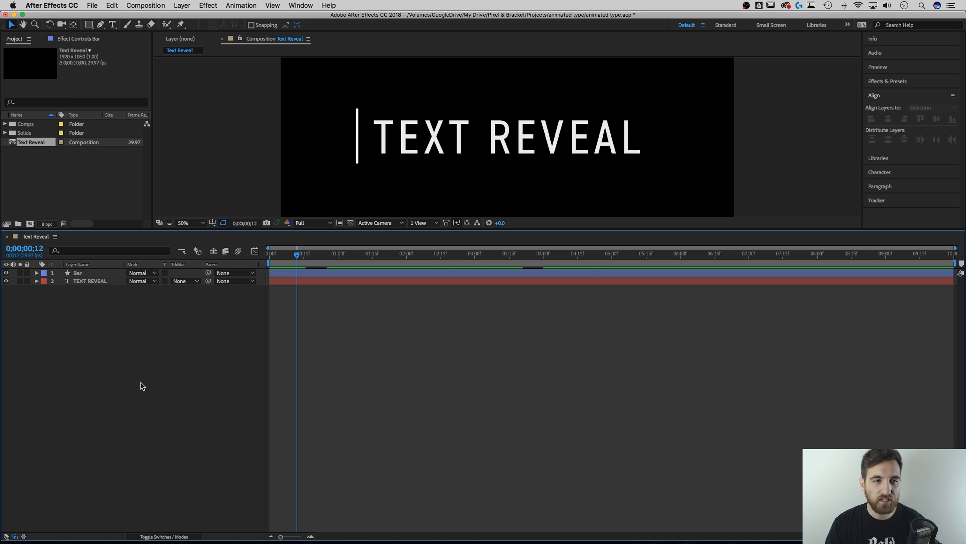
# Step: At 0;00;00;12, draw a white FFFFFF rectangle slightly taller than the bar, from outside the frame's left side up to the bar
pyautogui.click(239, 139)
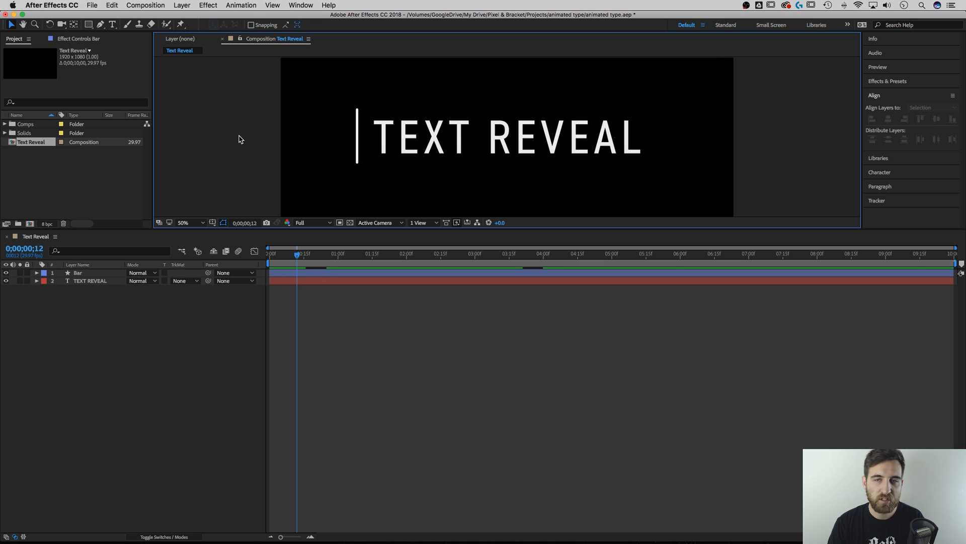
pyautogui.press(',')
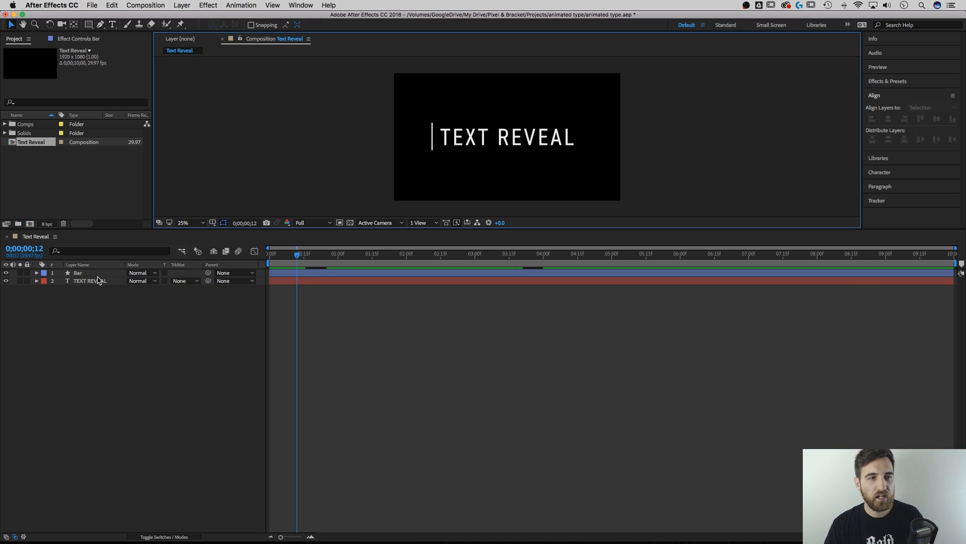
pyautogui.click(89, 25)
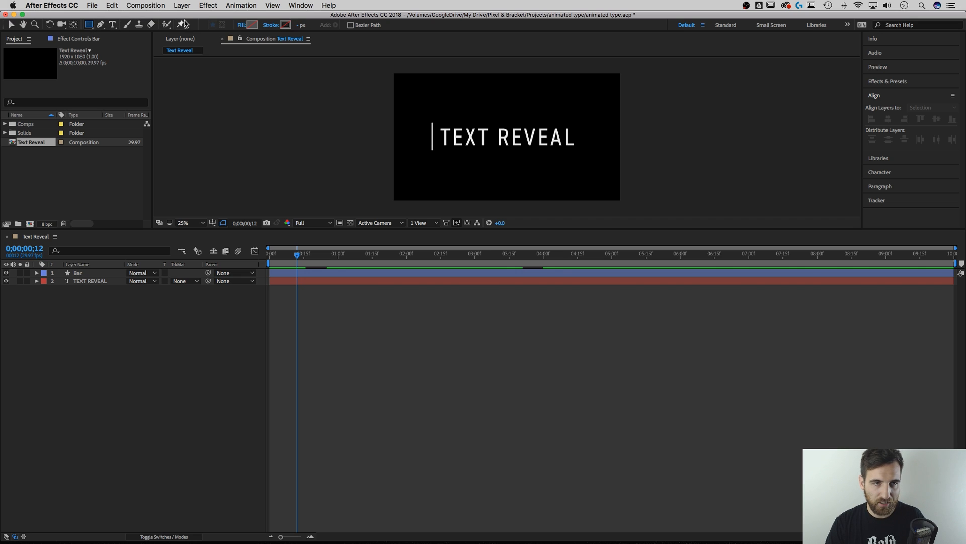
pyautogui.click(251, 24)
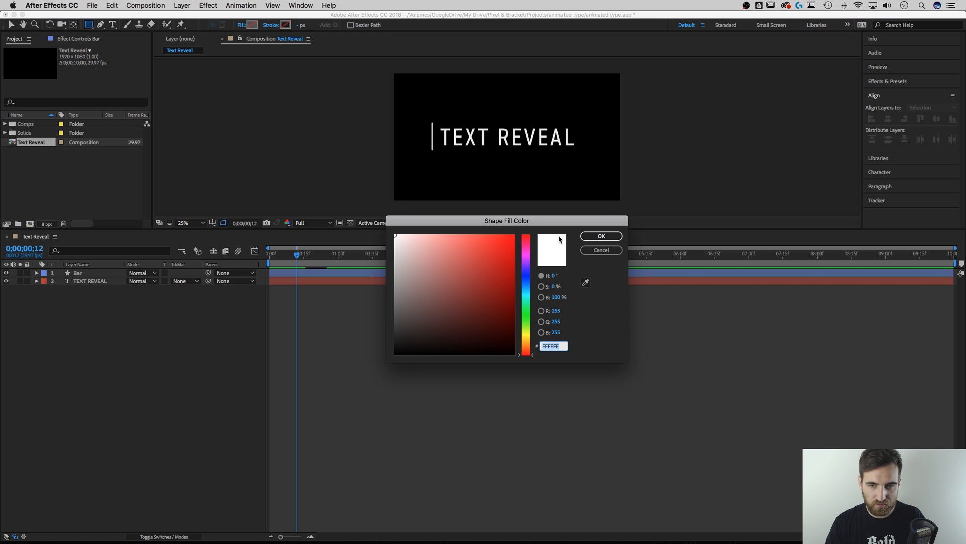
pyautogui.click(602, 236)
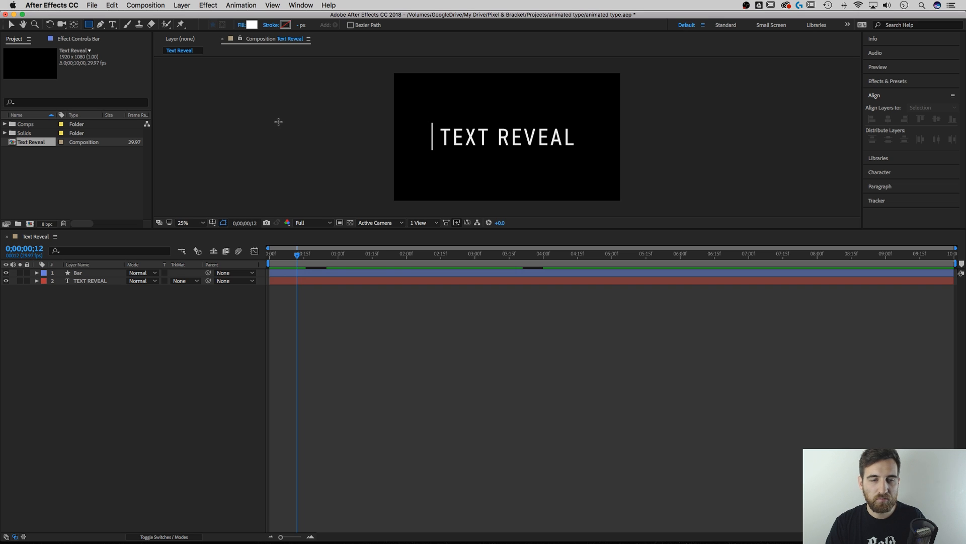
pyautogui.moveTo(277, 122); pyautogui.dragTo(434, 153)
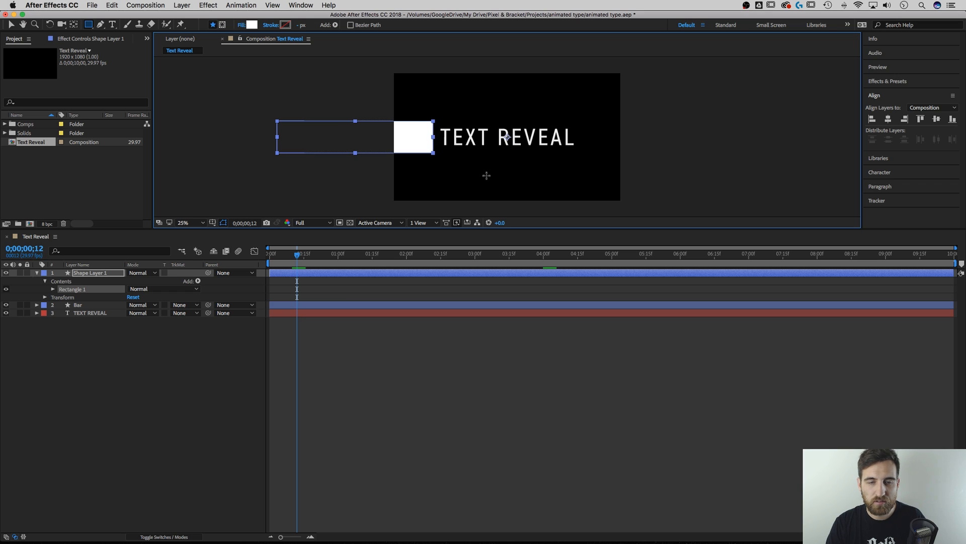
pyautogui.press('v')
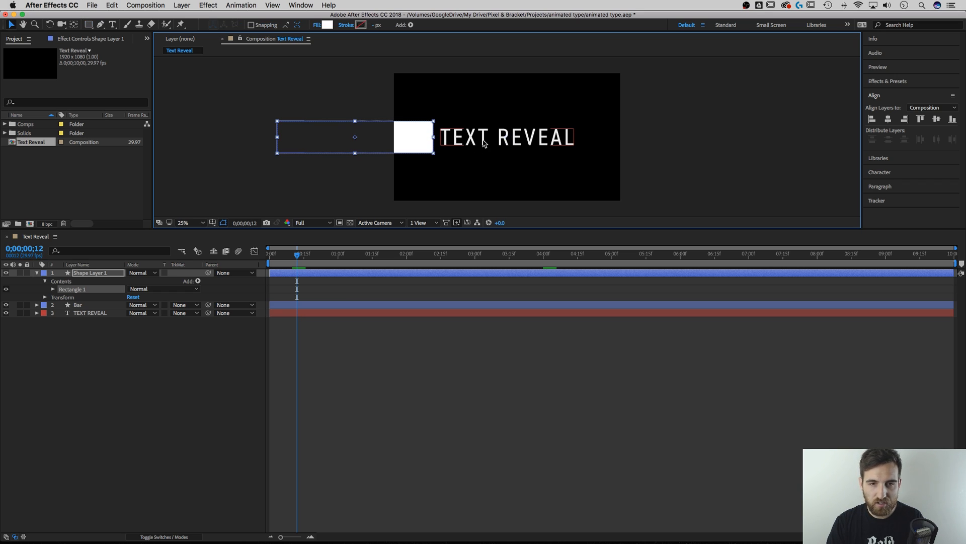
# Step: Nudge the white rectangle slightly left so its right edge lies within the bar's width
pyautogui.scroll(4, 479, 148)
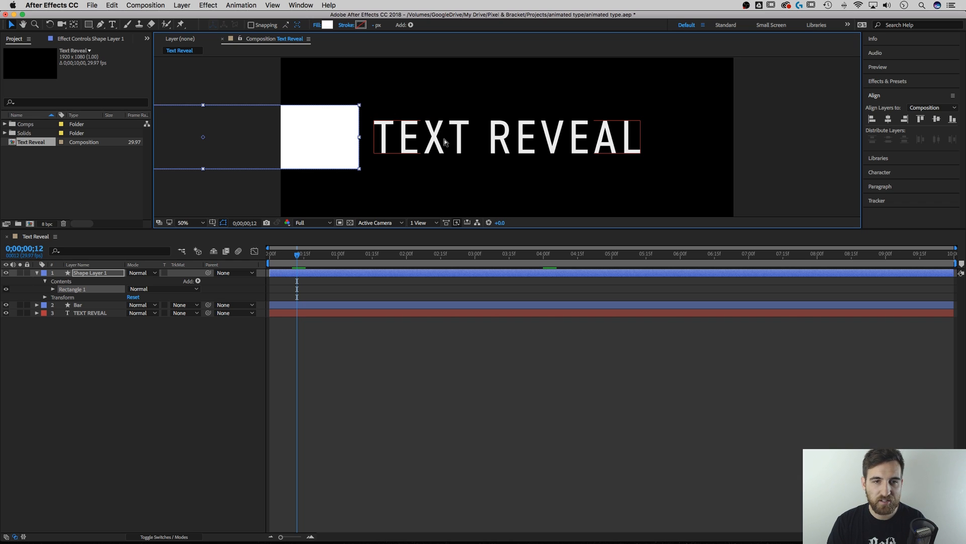
pyautogui.moveTo(210, 139); pyautogui.dragTo(208, 139)
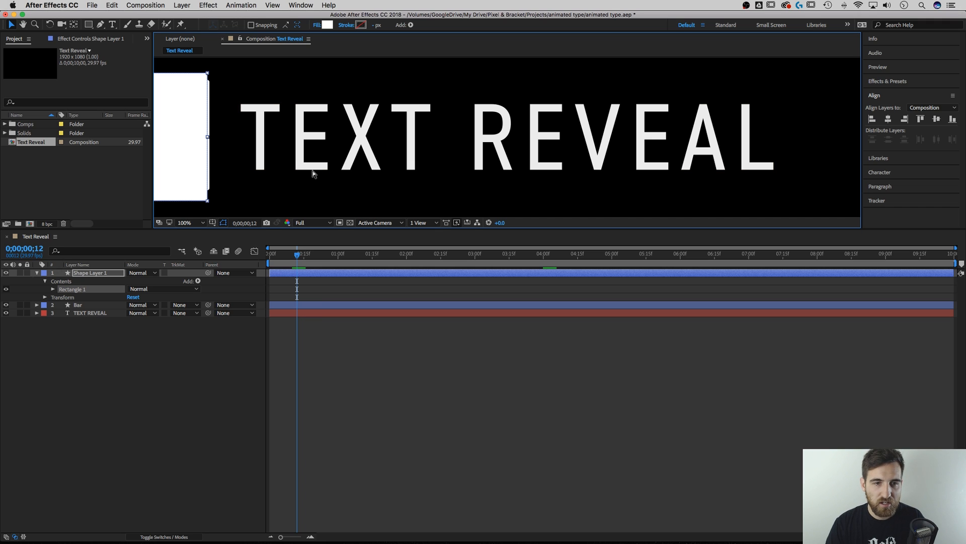
pyautogui.press(',')
pyautogui.click(458, 99)
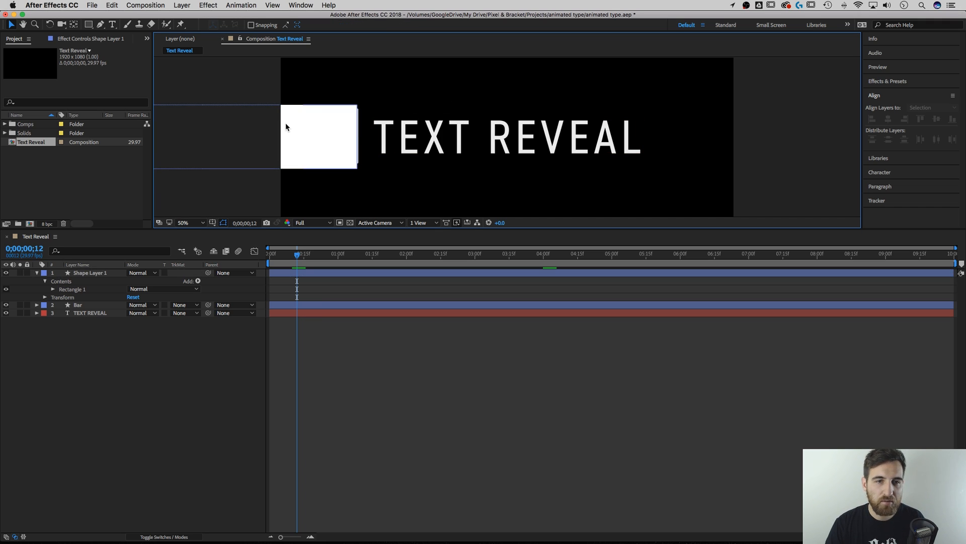
# Step: Collapse the rectangle's shape layer and place it between the Bar and TEXT REVEAL layers
pyautogui.click(277, 136)
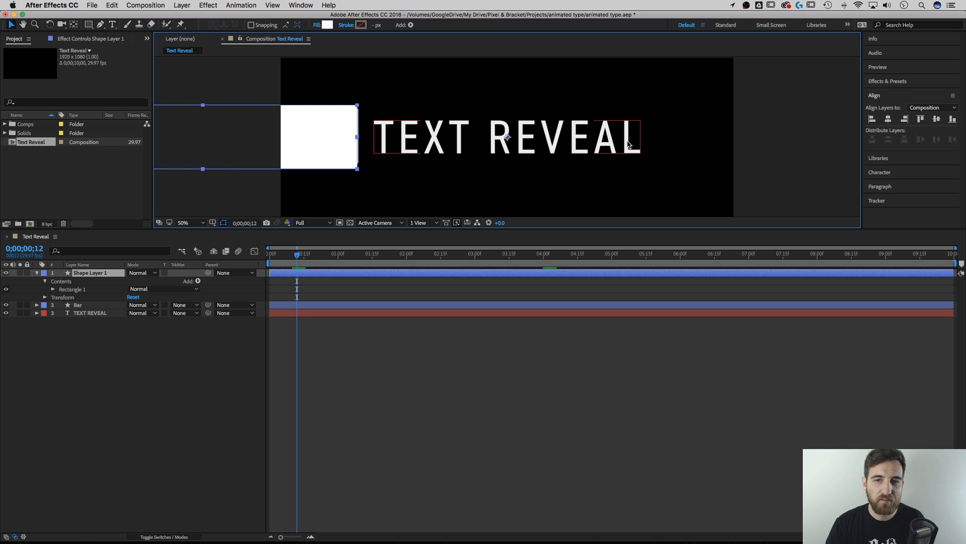
pyautogui.click(37, 273)
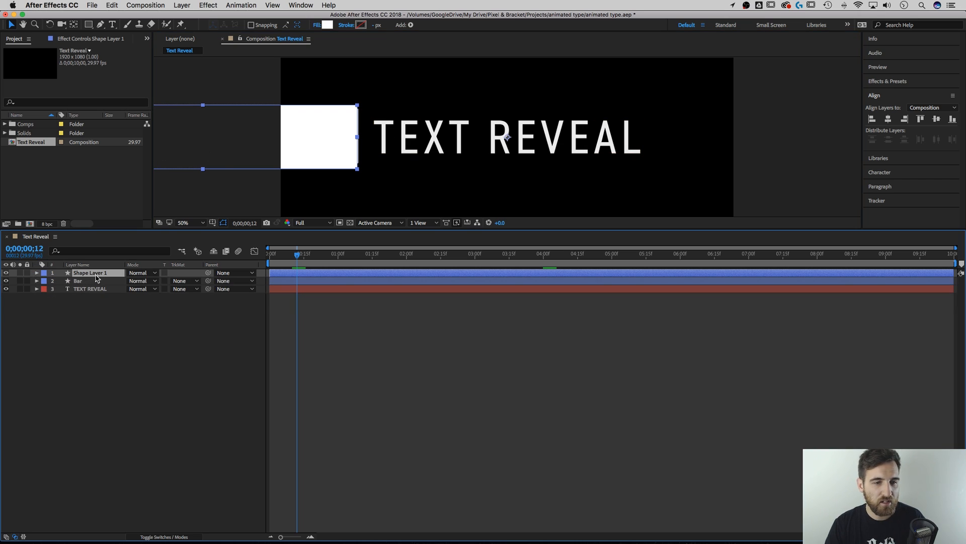
pyautogui.moveTo(84, 276); pyautogui.dragTo(83, 285)
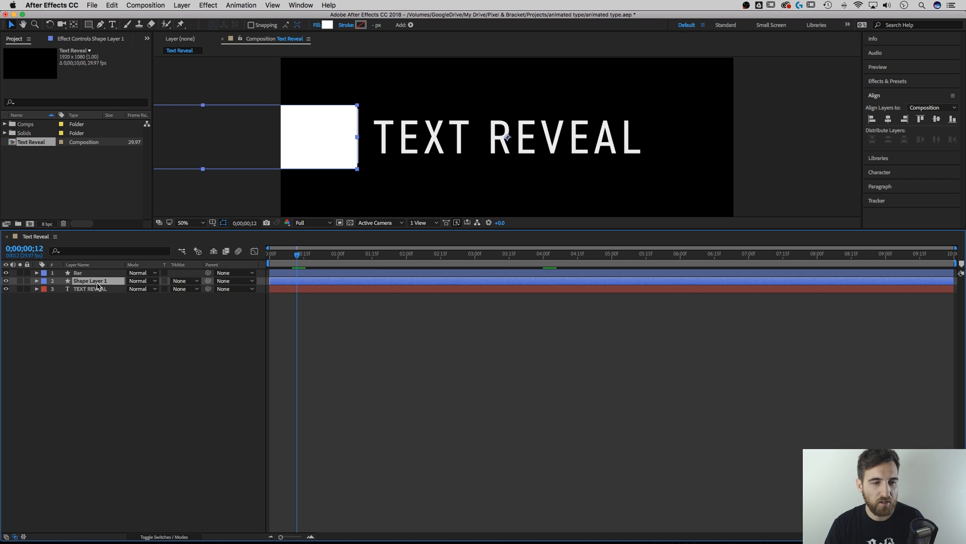
# Step: Rename the white rectangle's shape layer to Shape Mask
pyautogui.press('Return')
pyautogui.write('Shape Mask')
pyautogui.press('Return')
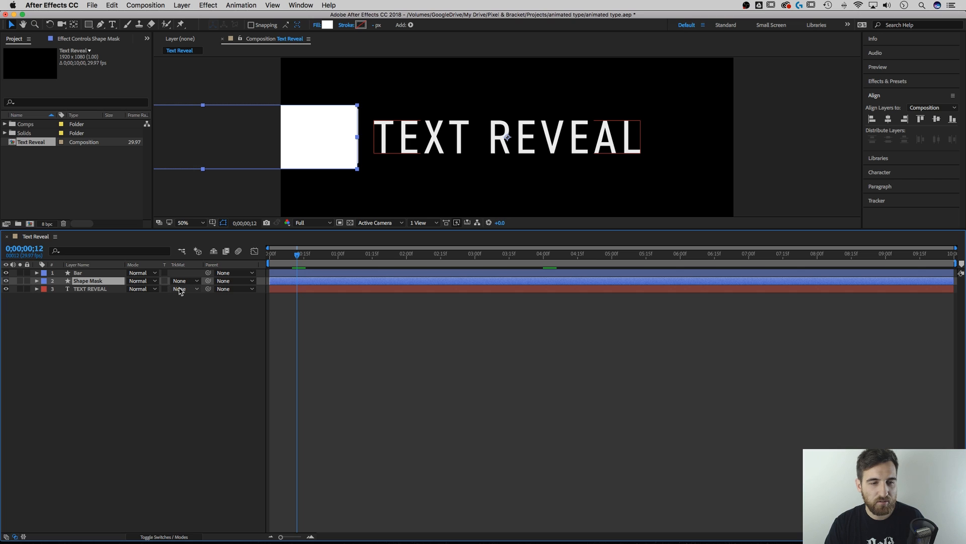
# Step: Set the TEXT REVEAL layer's track matte to Alpha Matte "Shape Mask"
pyautogui.click(175, 537)
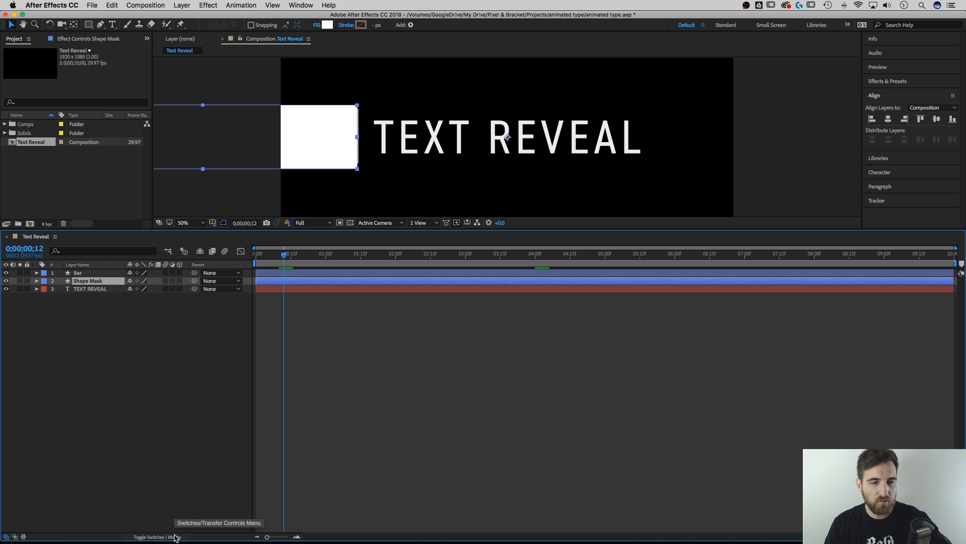
pyautogui.click(176, 538)
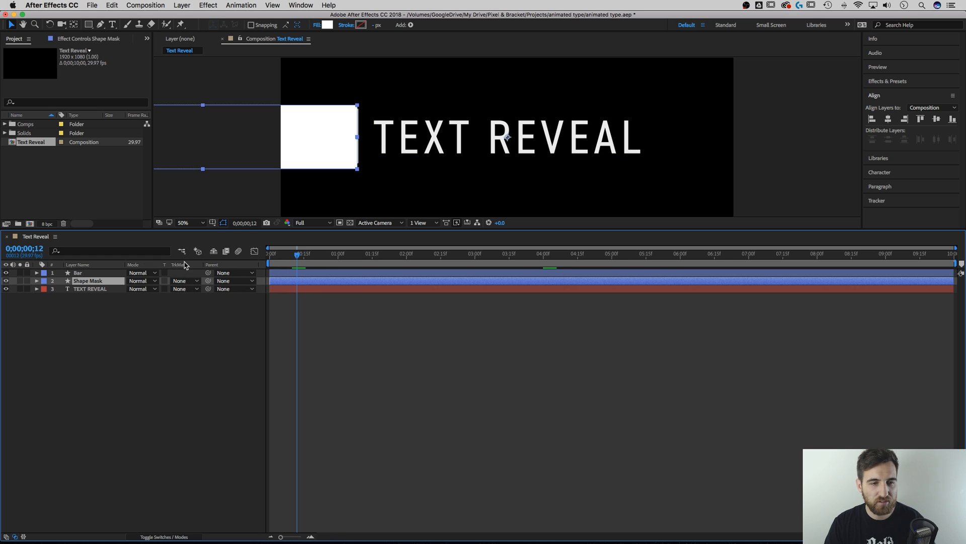
pyautogui.click(182, 290)
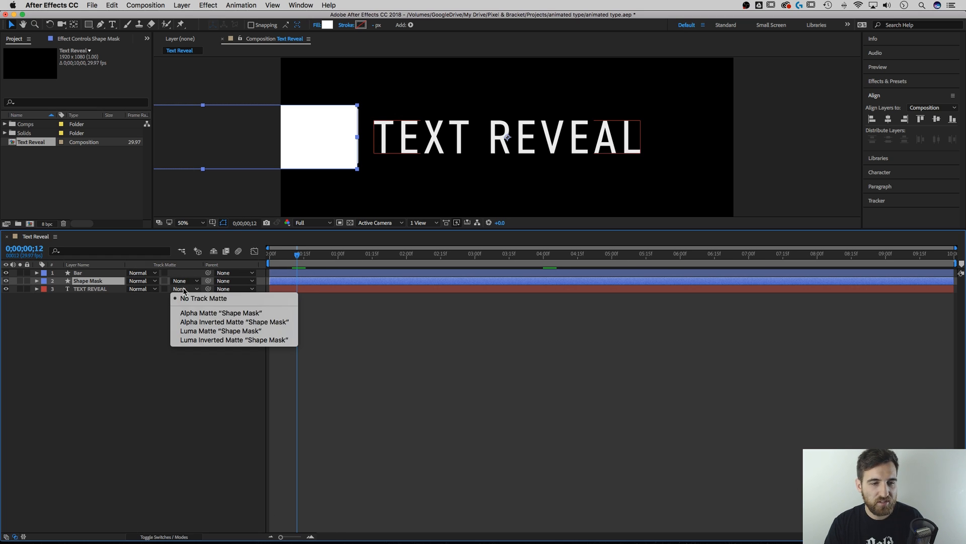
pyautogui.click(194, 314)
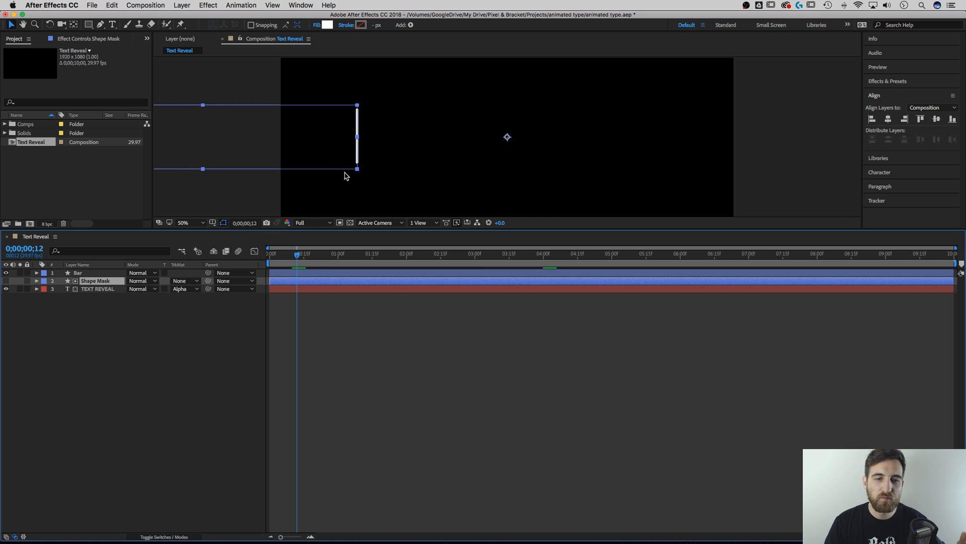
# Step: At 0;00;00;00, parent the Shape Mask layer to the Bar layer
pyautogui.moveTo(294, 257); pyautogui.dragTo(260, 258)
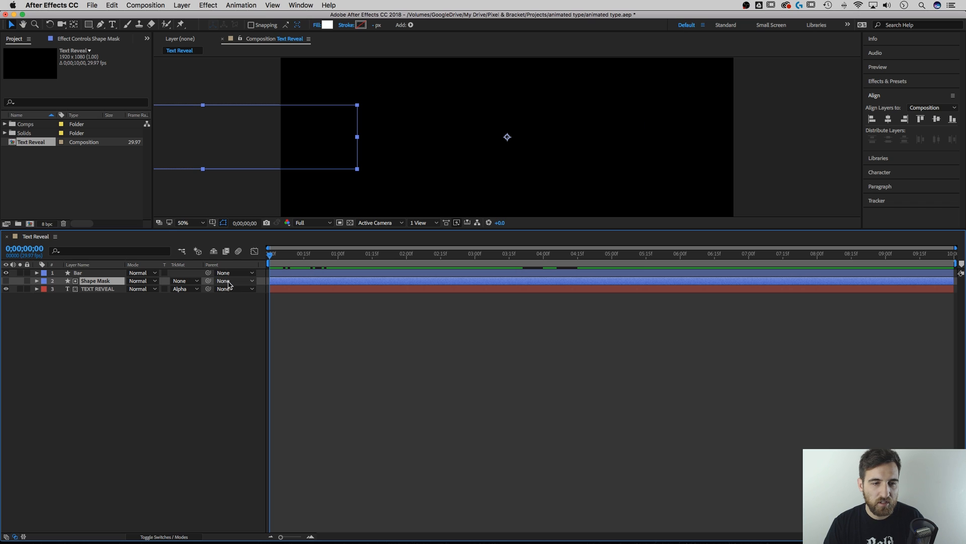
pyautogui.click(228, 281)
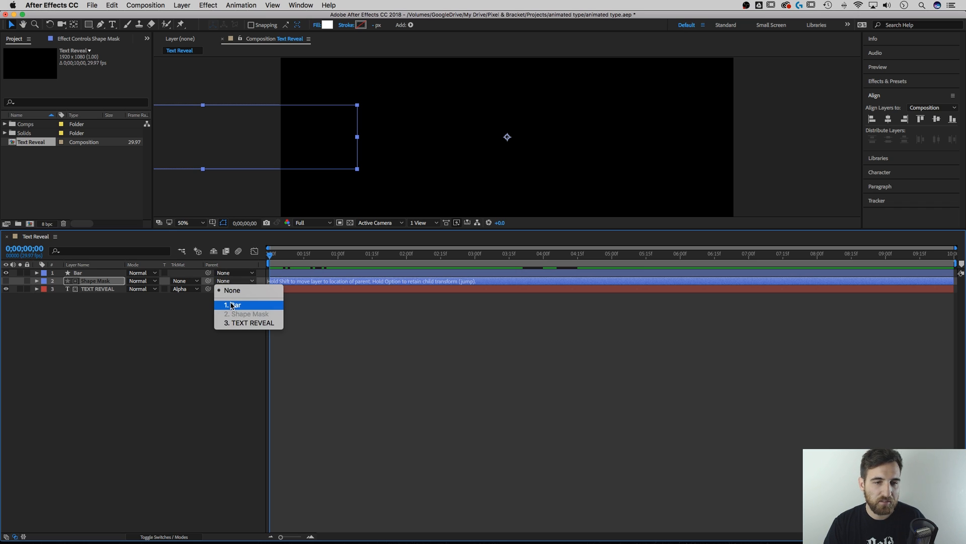
pyautogui.click(232, 305)
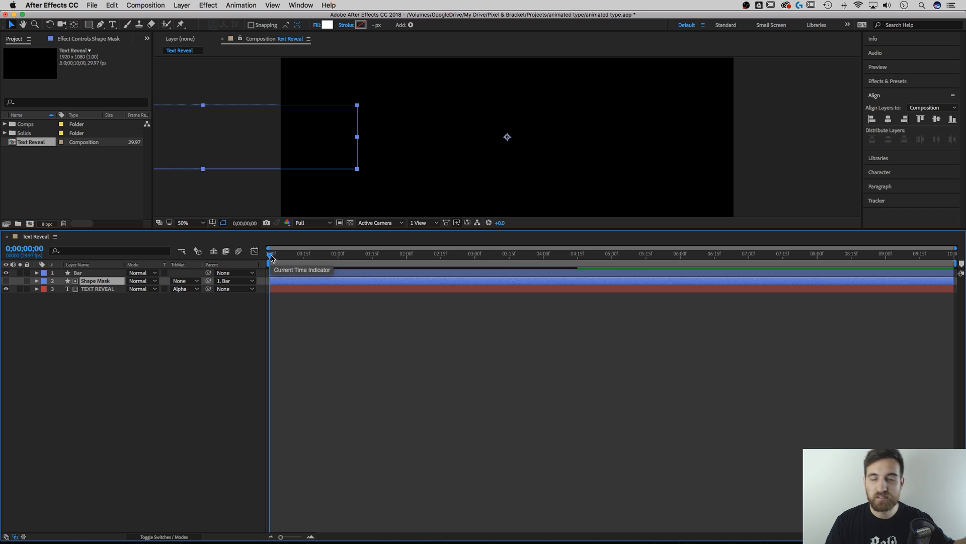
# Step: Play the composition from the start twice to check how the bar reveals the title
pyautogui.moveTo(270, 257)
pyautogui.mouseDown()
pyautogui.moveTo(413, 259)
pyautogui.moveTo(259, 262)
pyautogui.mouseUp()
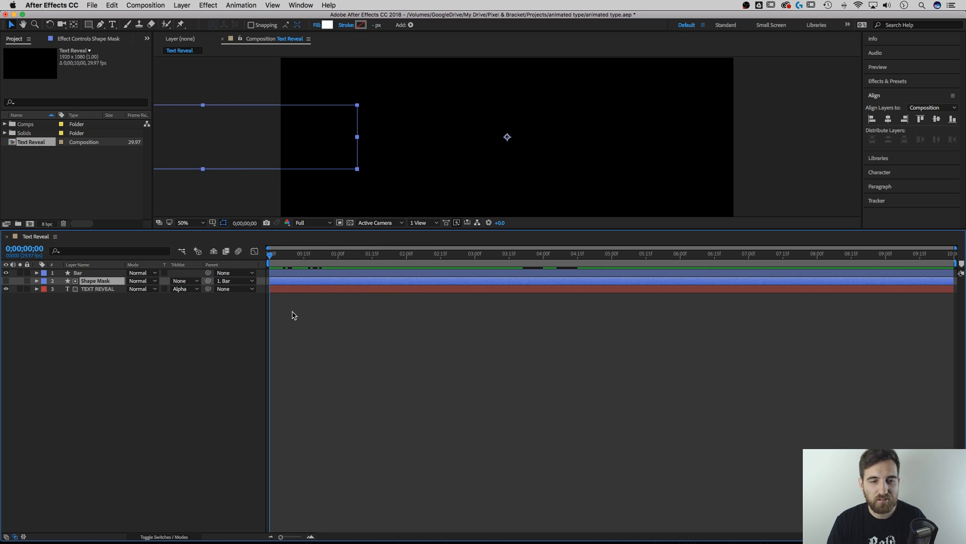
pyautogui.press('space')
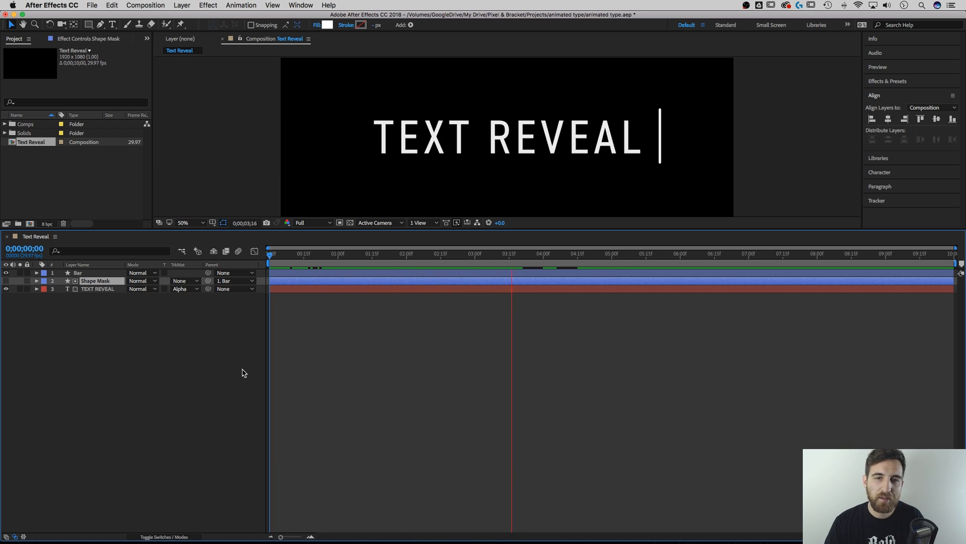
pyautogui.press('space')
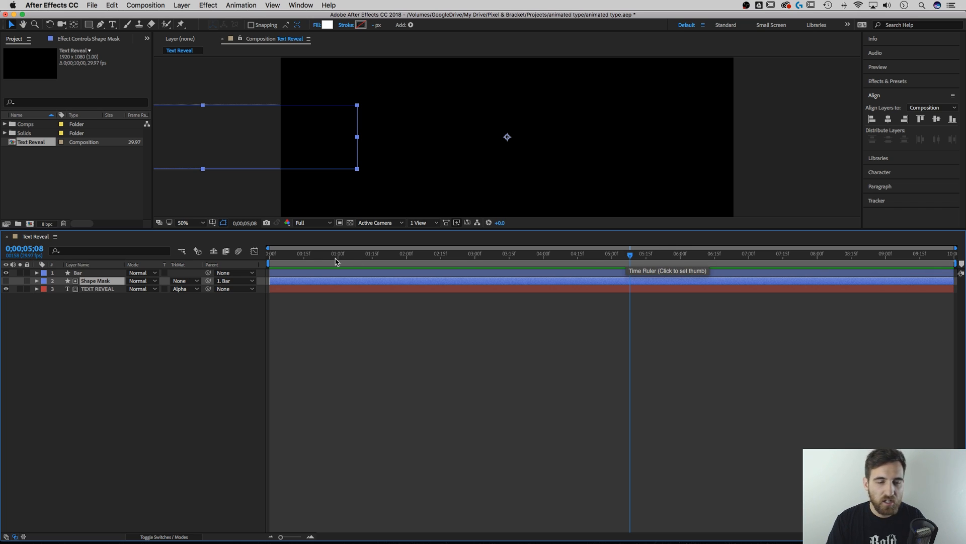
pyautogui.click(270, 256)
pyautogui.press('space')
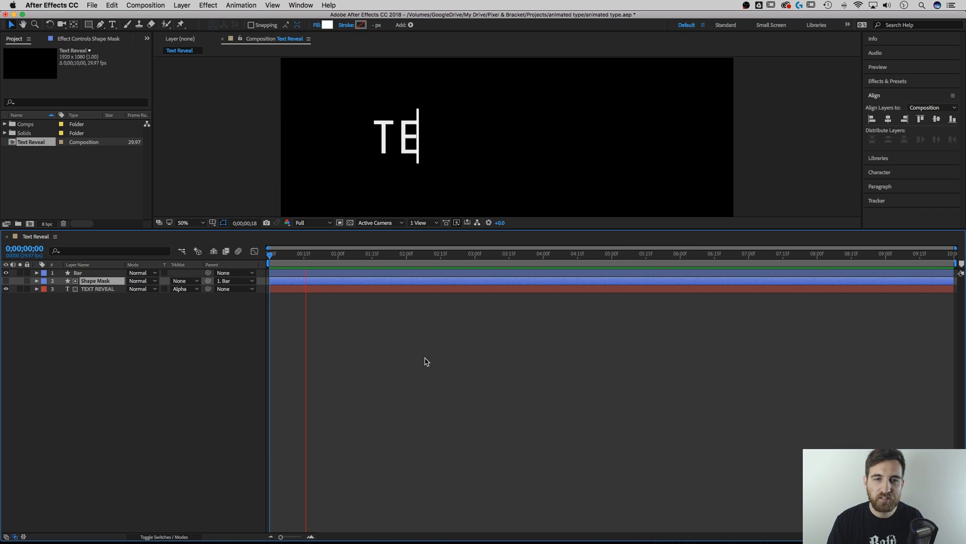
pyautogui.press('space')
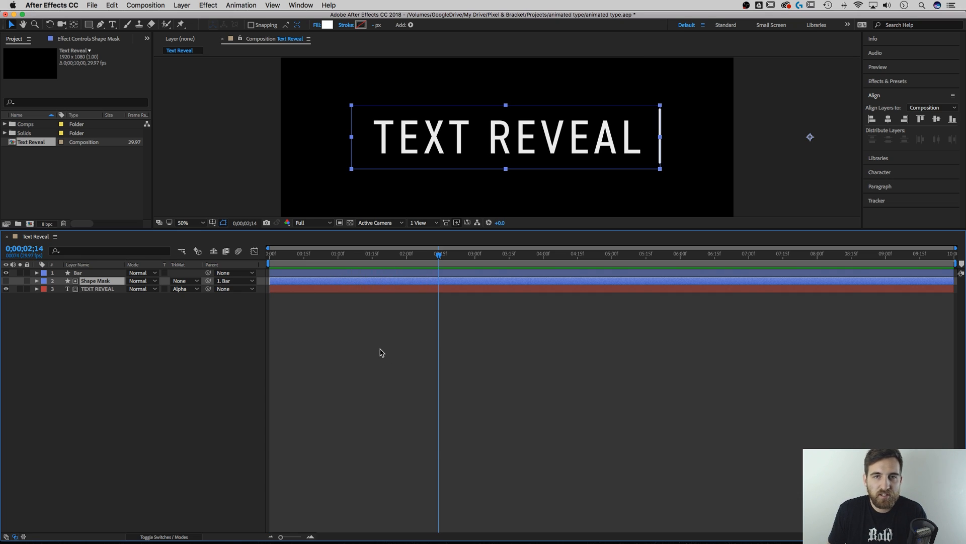
# Step: Show the Bar layer's keyframes and apply Easy Ease In to its Start and End keyframes at 0;00;00;10
pyautogui.click(103, 303)
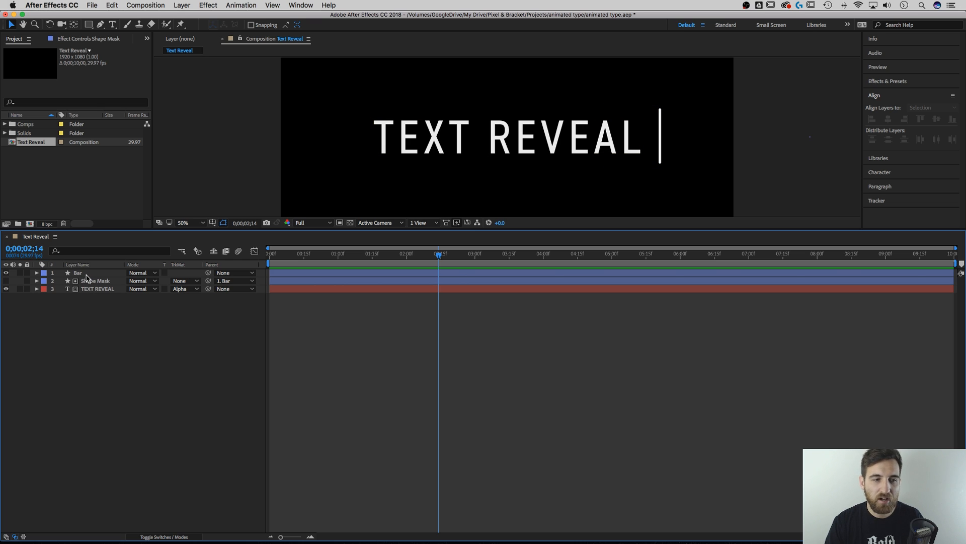
pyautogui.click(87, 274)
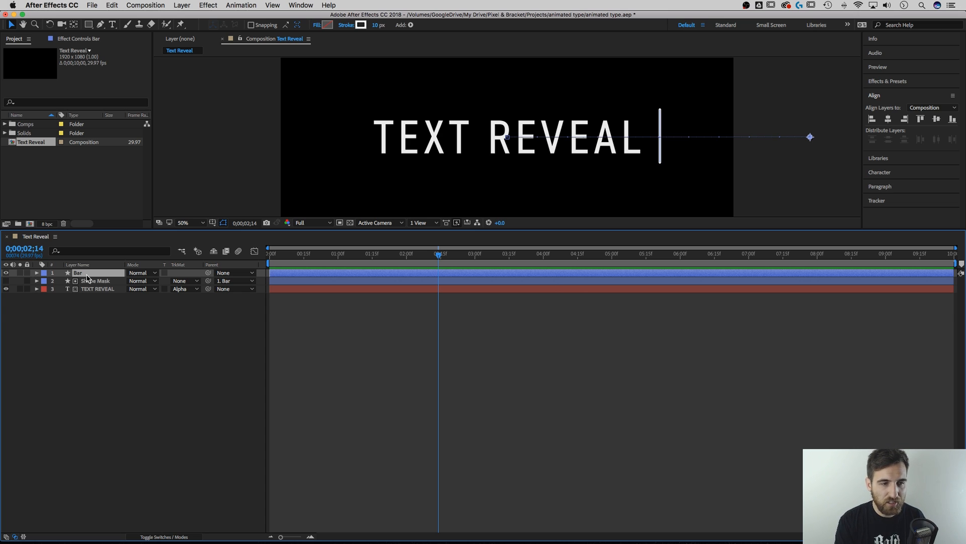
pyautogui.press('u')
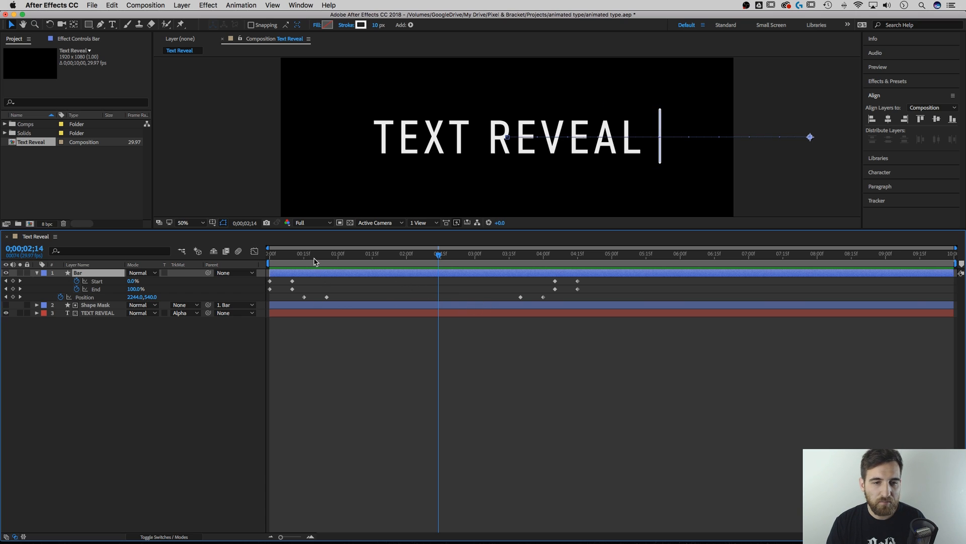
pyautogui.moveTo(301, 294); pyautogui.dragTo(293, 261)
pyautogui.click(268, 259)
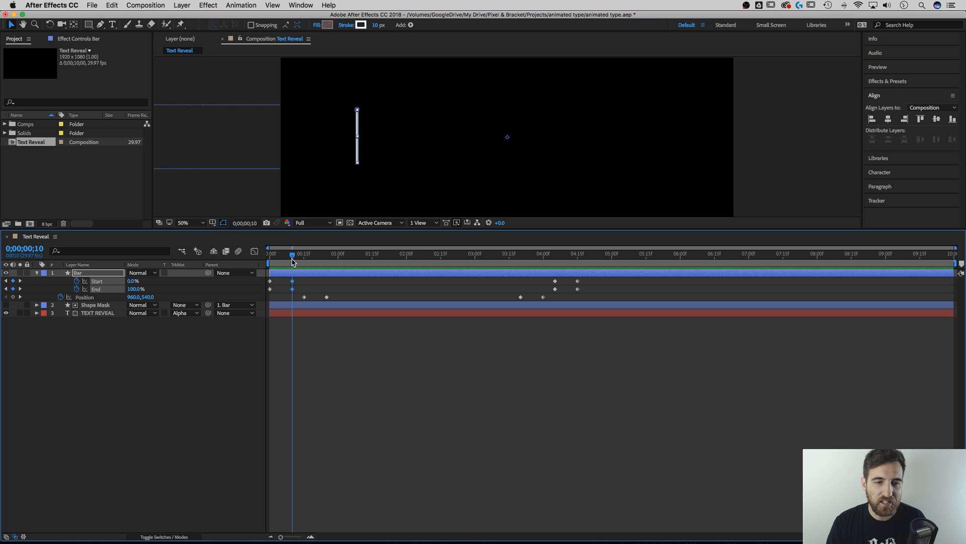
pyautogui.rightClick(294, 284)
pyautogui.moveTo(337, 390)
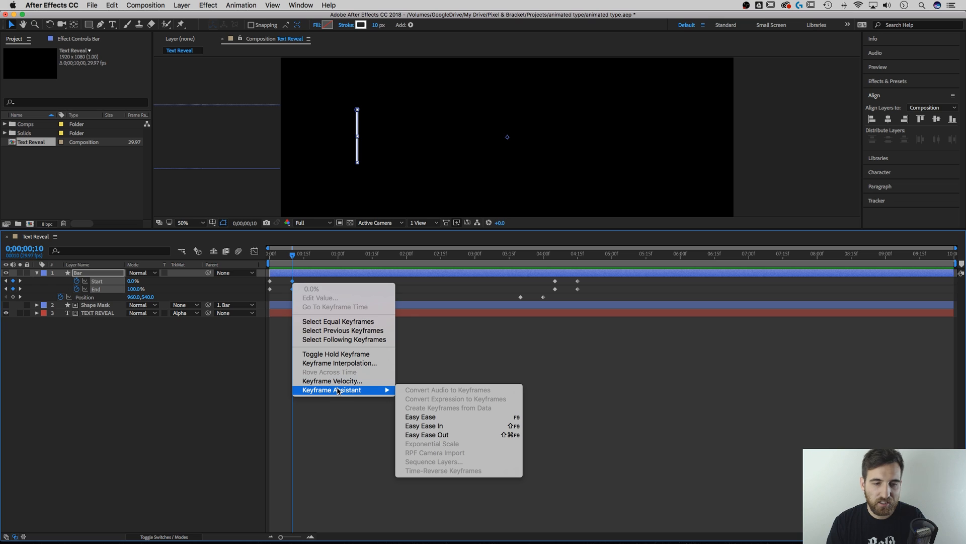
pyautogui.click(439, 426)
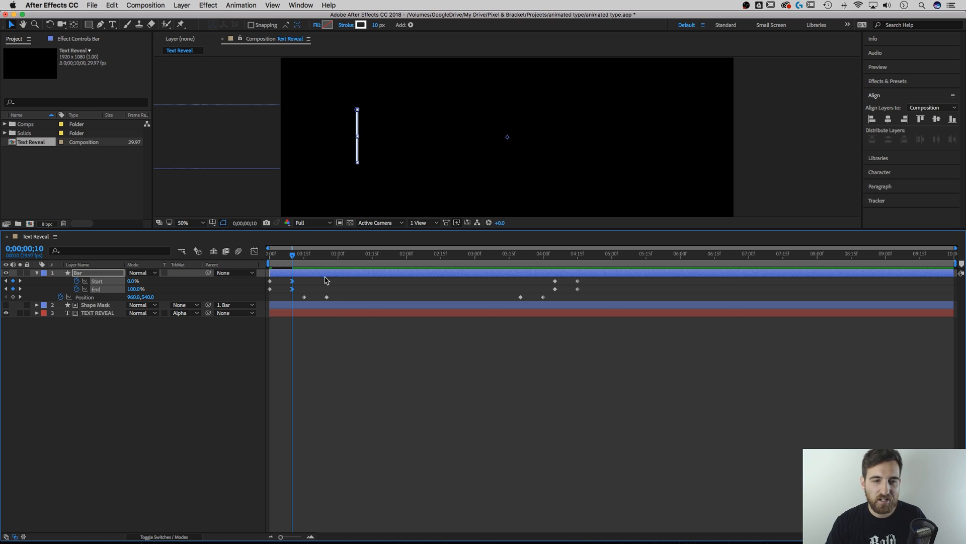
# Step: Review the bar's eased growth over its first ten frames
pyautogui.moveTo(285, 254); pyautogui.dragTo(292, 255)
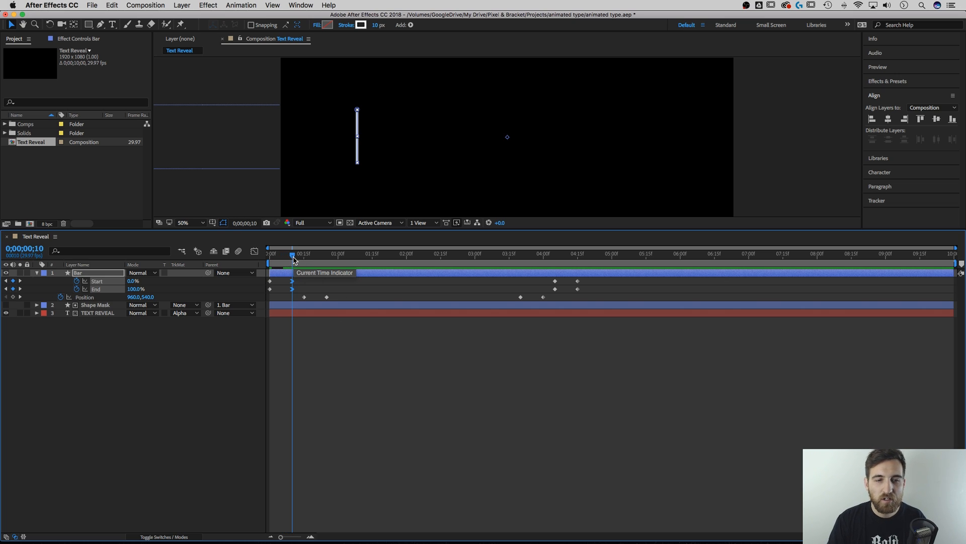
pyautogui.moveTo(293, 257)
pyautogui.mouseDown()
pyautogui.moveTo(319, 257)
pyautogui.moveTo(273, 257)
pyautogui.moveTo(293, 258)
pyautogui.mouseUp()
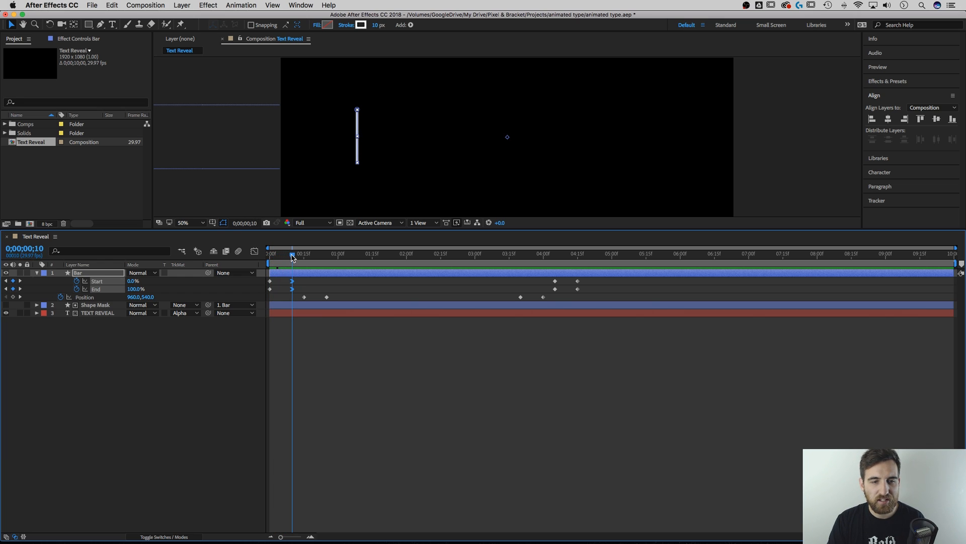
pyautogui.click(294, 284)
pyautogui.click(292, 281)
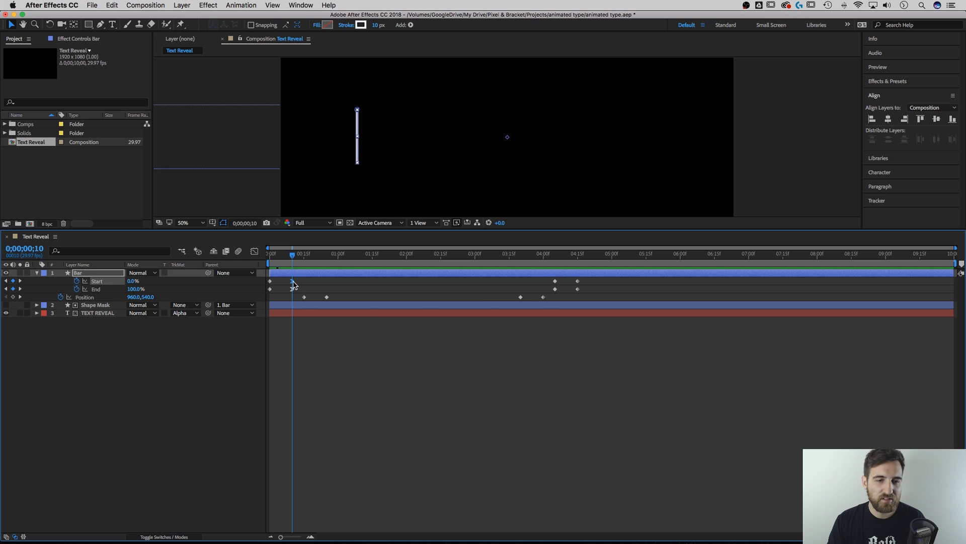
pyautogui.moveTo(292, 256); pyautogui.dragTo(259, 247)
pyautogui.click(252, 186)
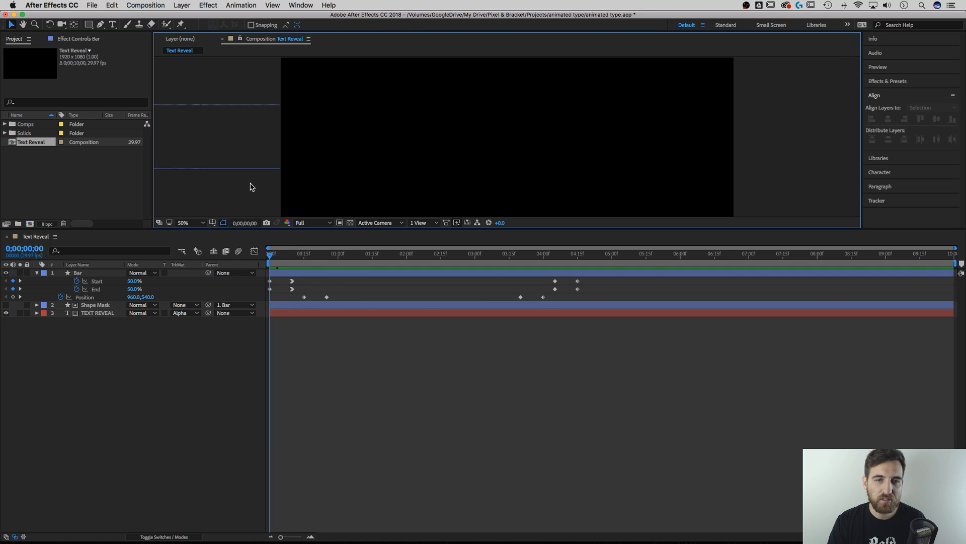
pyautogui.press('space')
pyautogui.click(281, 259)
pyautogui.moveTo(281, 259)
pyautogui.mouseDown()
pyautogui.moveTo(270, 258)
pyautogui.moveTo(290, 259)
pyautogui.mouseUp()
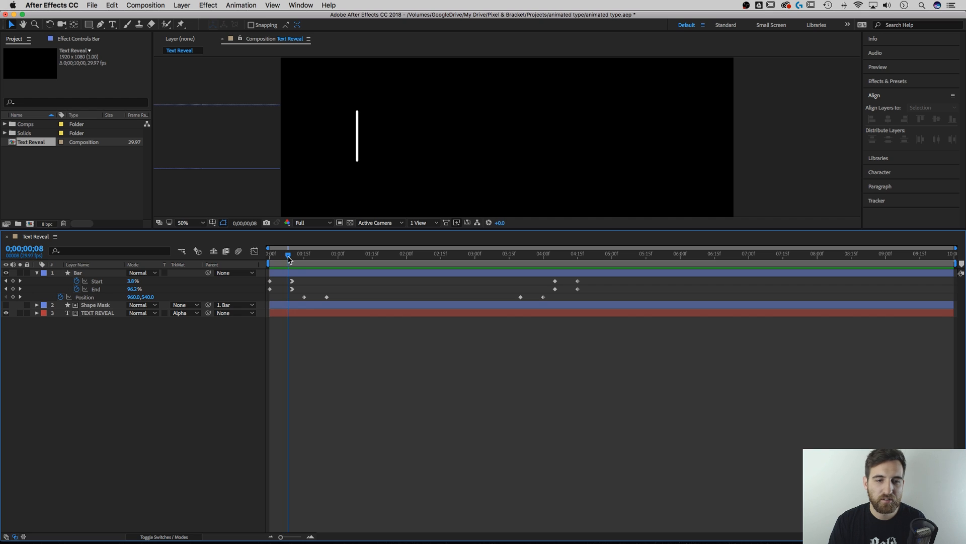
# Step: Set the incoming velocity influence of the bar's second Start keyframe, at 0;00;00;10, to 90%
pyautogui.click(292, 281)
pyautogui.rightClick(292, 282)
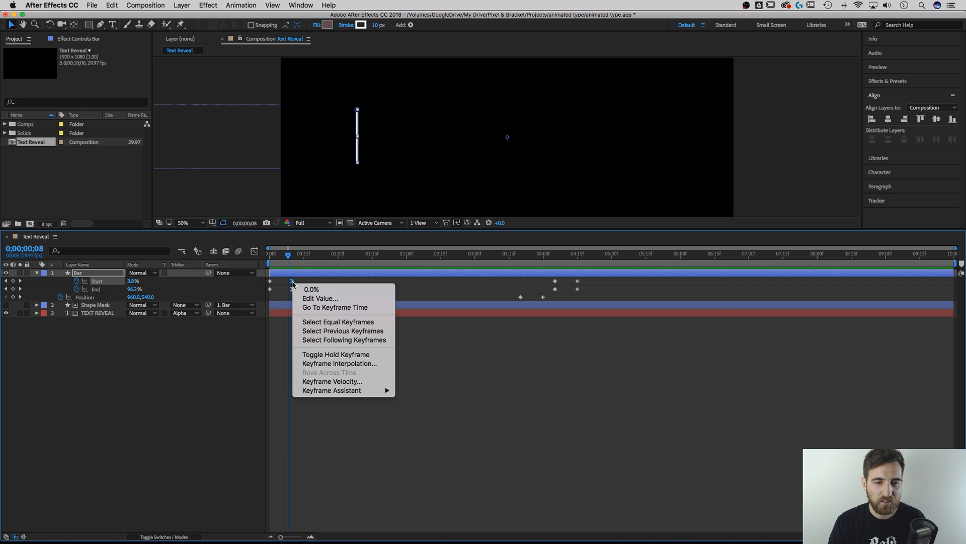
pyautogui.click(325, 382)
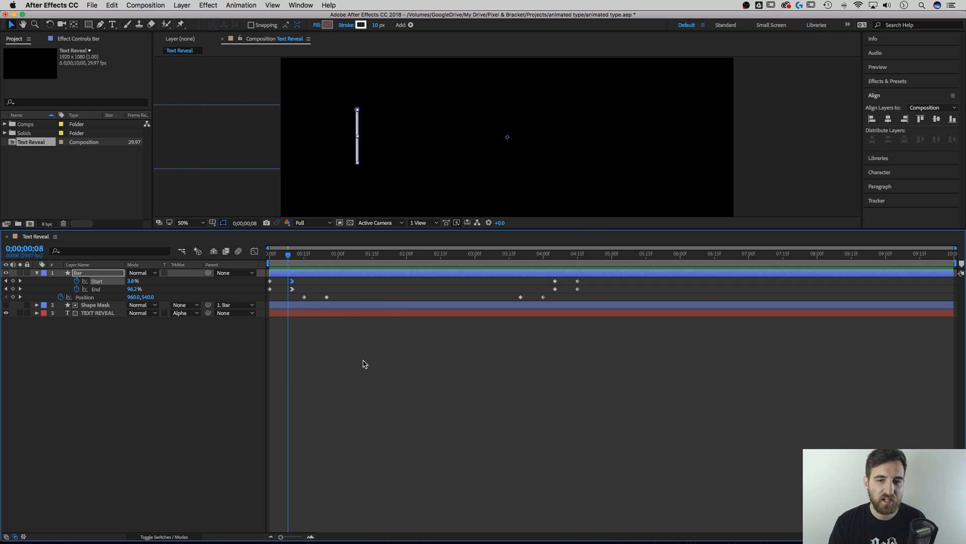
pyautogui.moveTo(504, 203); pyautogui.dragTo(496, 199)
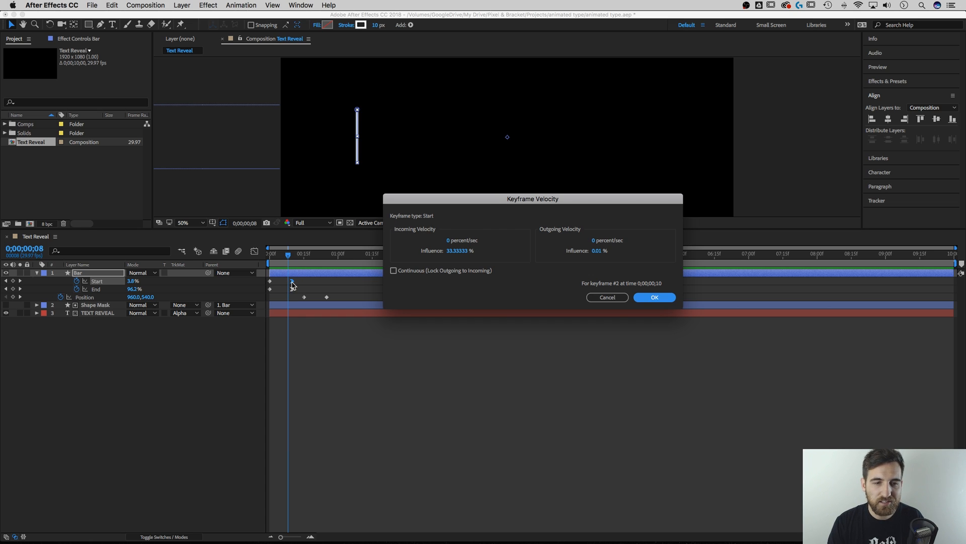
pyautogui.click(455, 251)
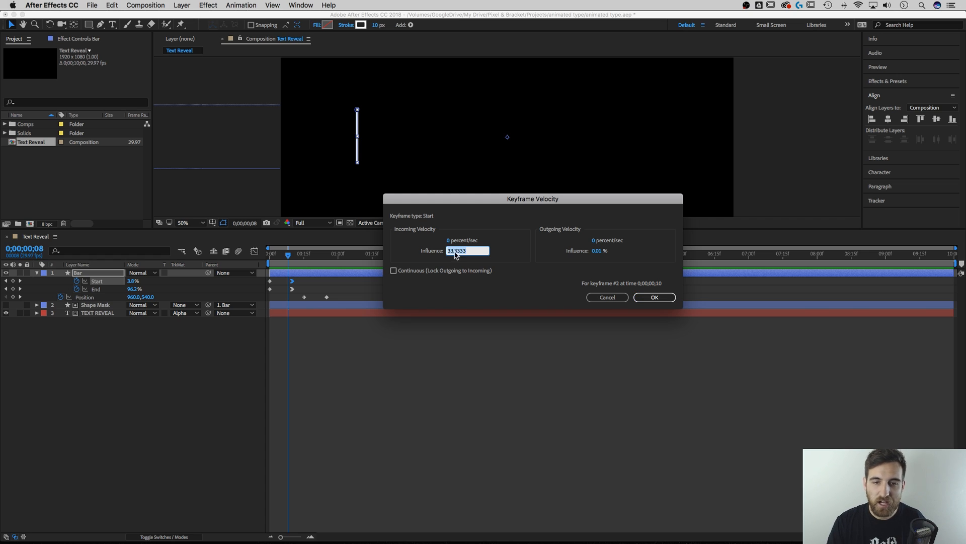
pyautogui.write('90')
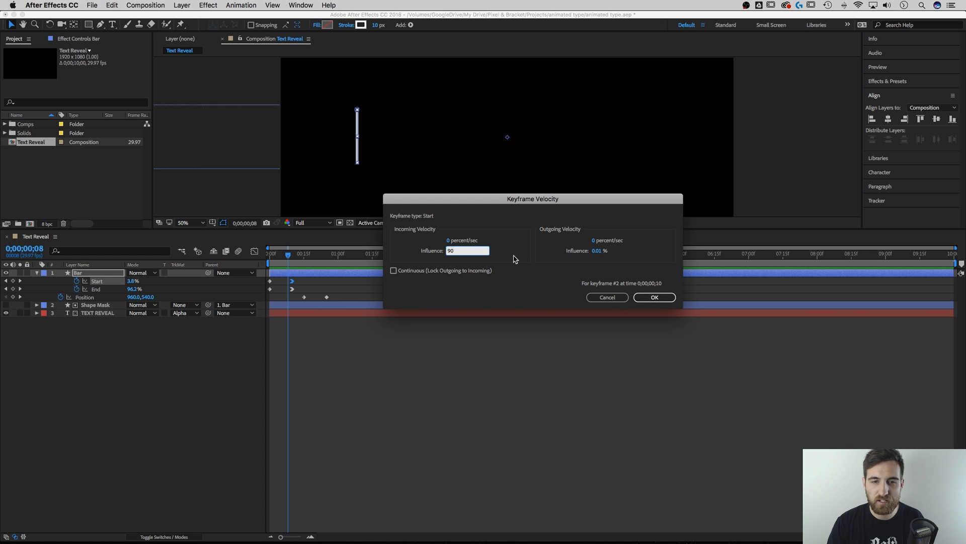
pyautogui.click(654, 298)
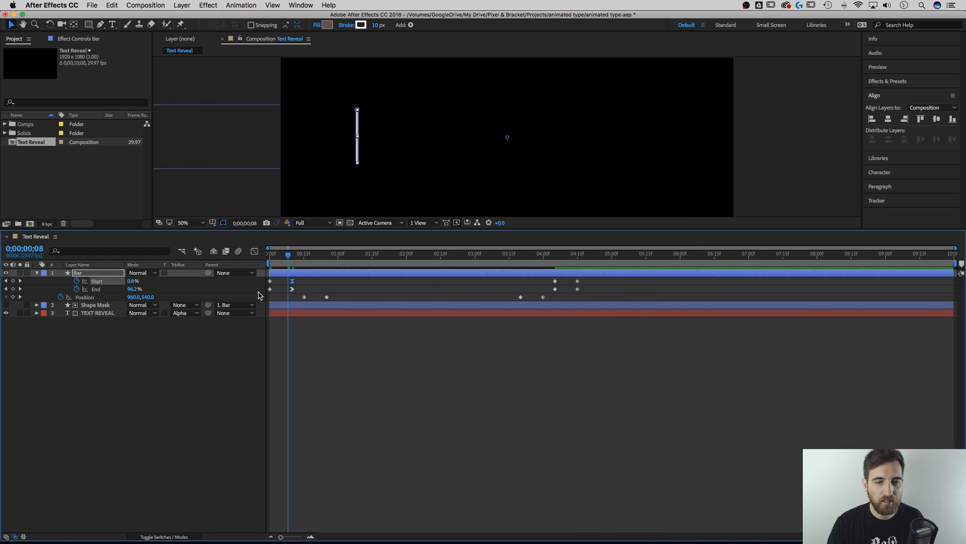
# Step: Set the incoming velocity influence of the bar's second End keyframe, at 0;00;00;10, to 90%
pyautogui.click(292, 289)
pyautogui.rightClick(292, 289)
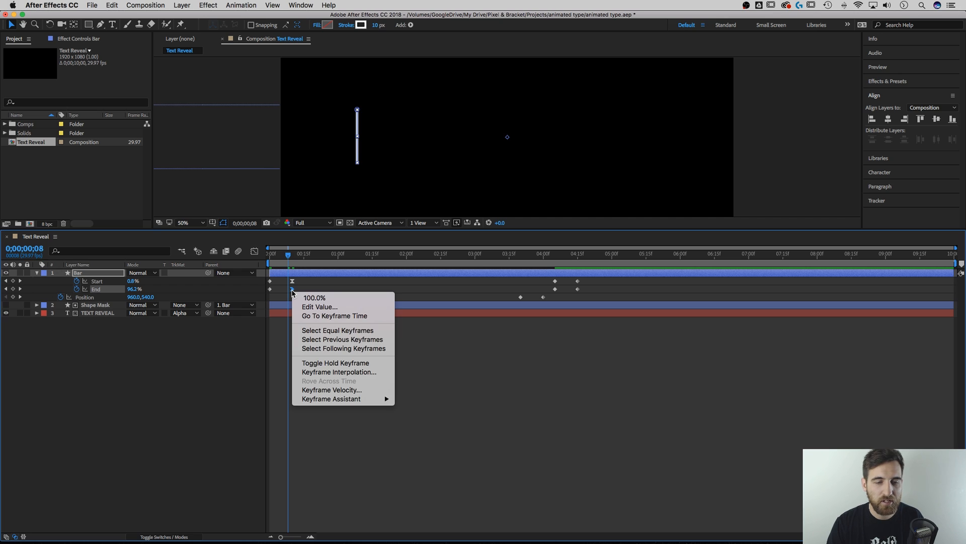
pyautogui.click(343, 393)
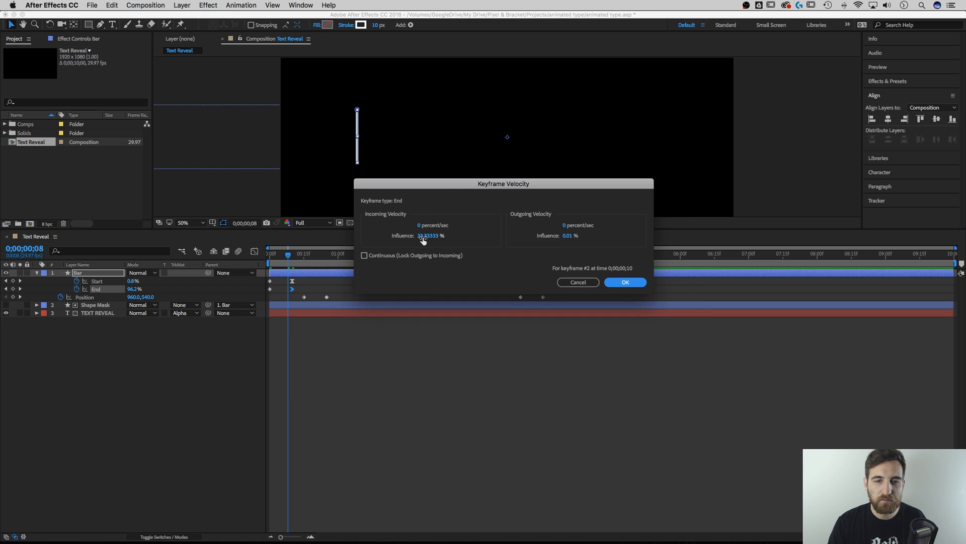
pyautogui.click(424, 237)
pyautogui.write('90')
pyautogui.click(624, 282)
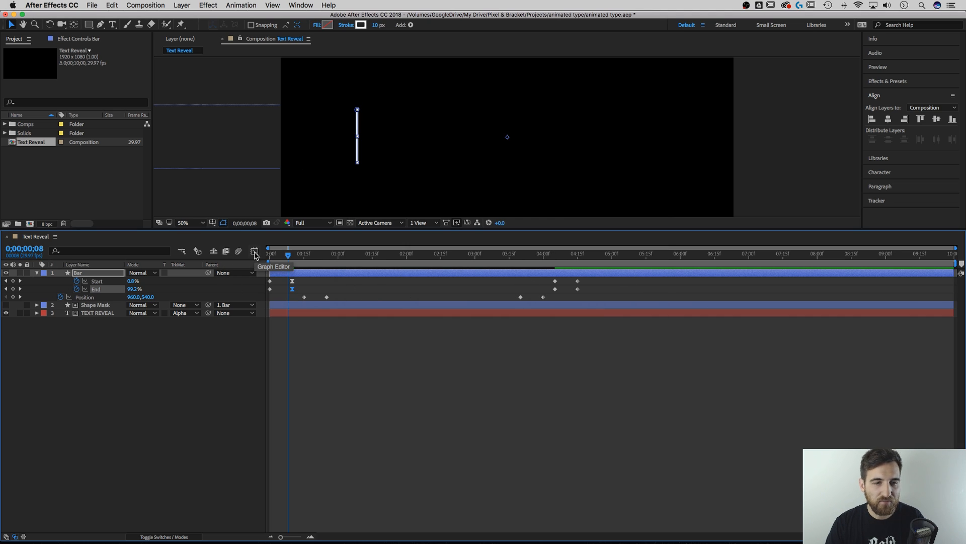
# Step: Examine the speed graph of the bar's End property over its first ten frames in the Graph Editor
pyautogui.click(255, 253)
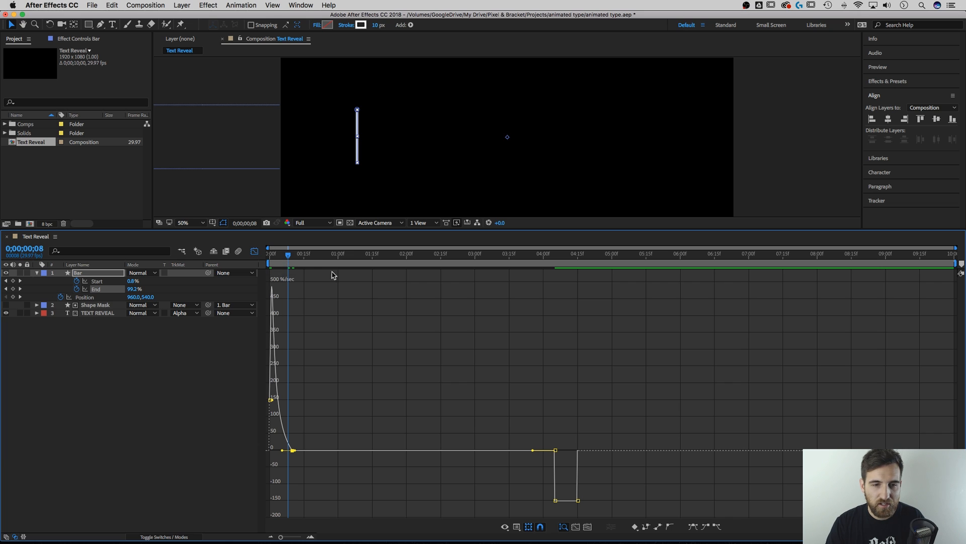
pyautogui.moveTo(283, 536); pyautogui.dragTo(301, 539)
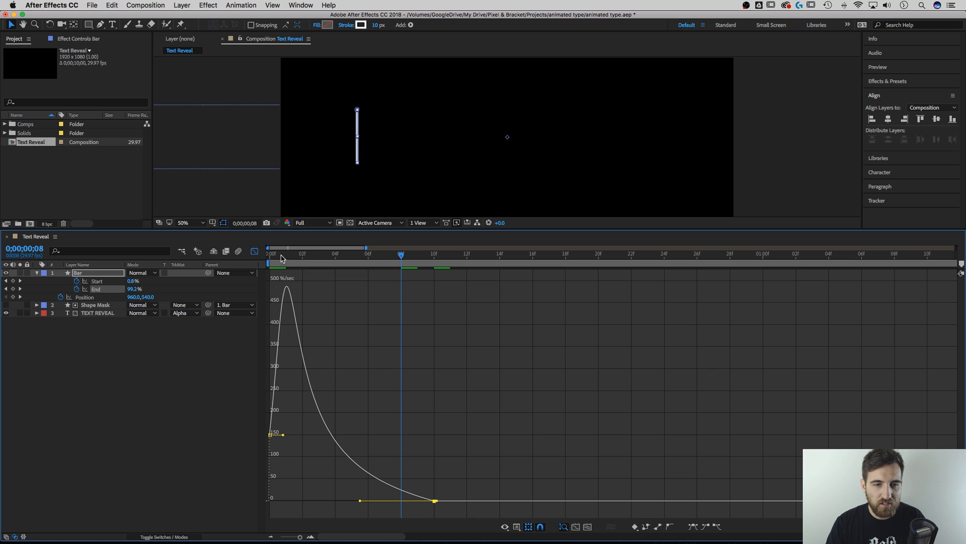
pyautogui.click(270, 255)
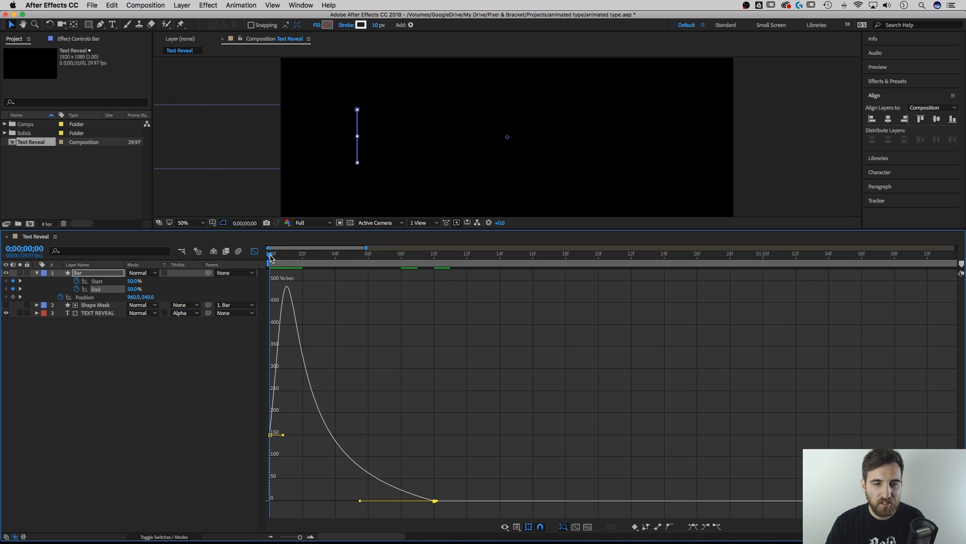
pyautogui.moveTo(275, 258); pyautogui.dragTo(368, 268)
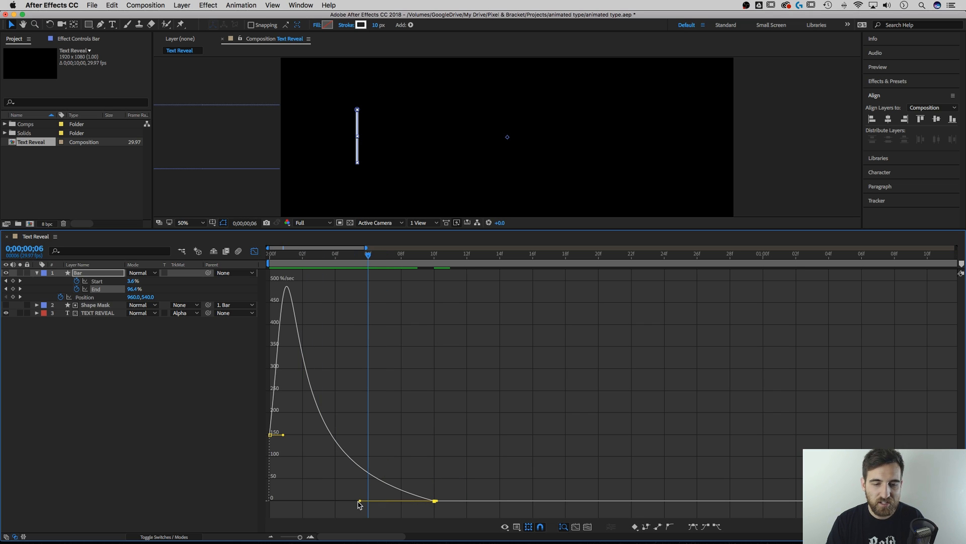
pyautogui.moveTo(360, 501)
pyautogui.mouseDown()
pyautogui.moveTo(335, 503)
pyautogui.moveTo(422, 502)
pyautogui.moveTo(360, 501)
pyautogui.mouseUp()
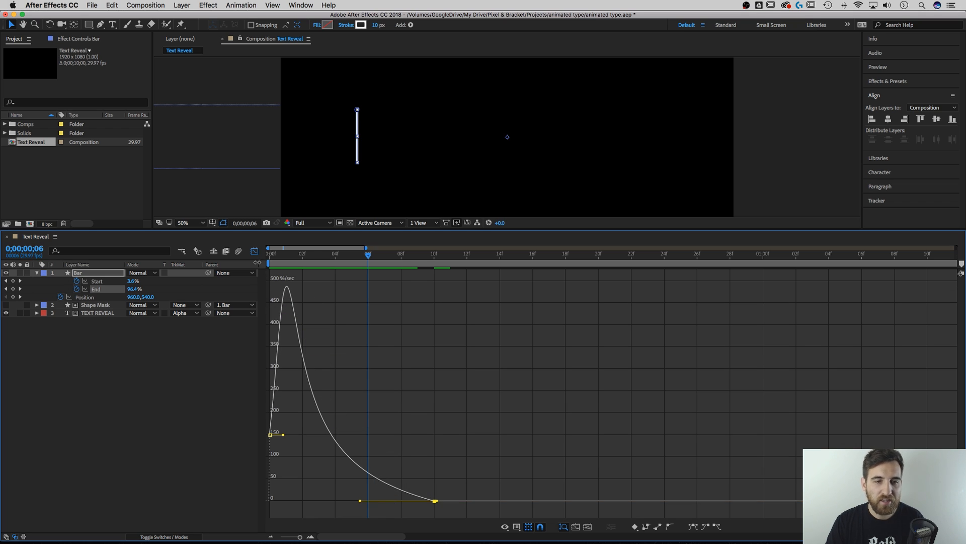
pyautogui.click(254, 250)
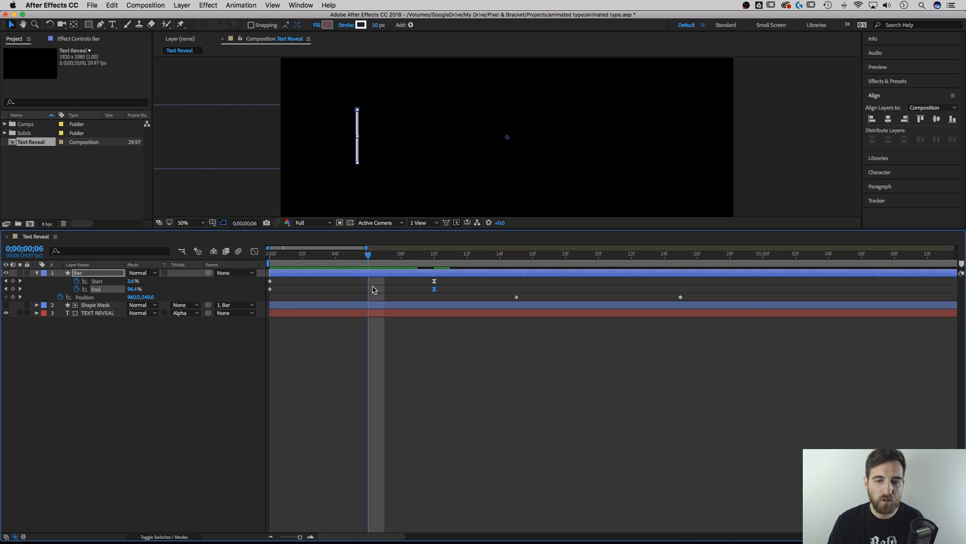
# Step: Preview the animation from the first frame and inspect the bar's slide between its first two Position keyframes
pyautogui.moveTo(300, 538); pyautogui.dragTo(287, 537)
pyautogui.moveTo(276, 252); pyautogui.dragTo(257, 262)
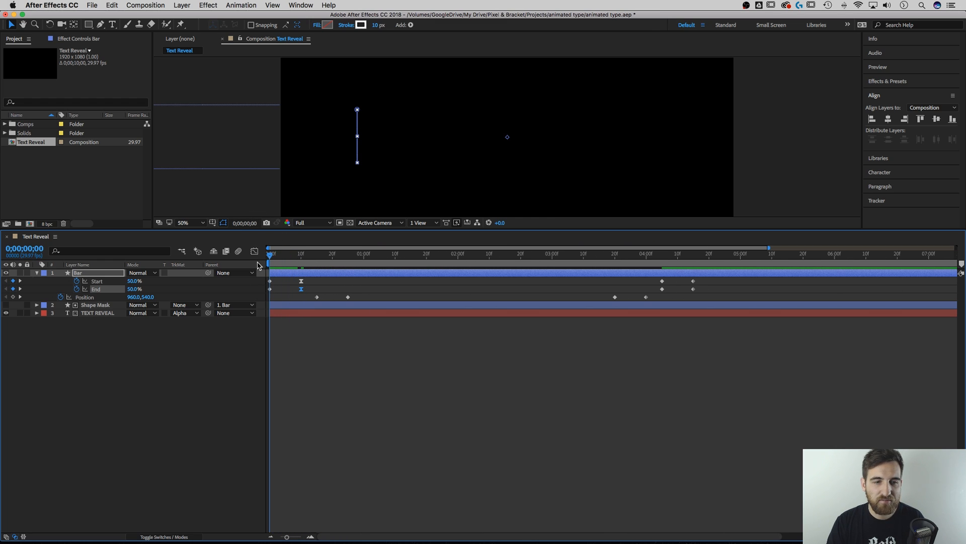
pyautogui.click(233, 182)
pyautogui.press('space')
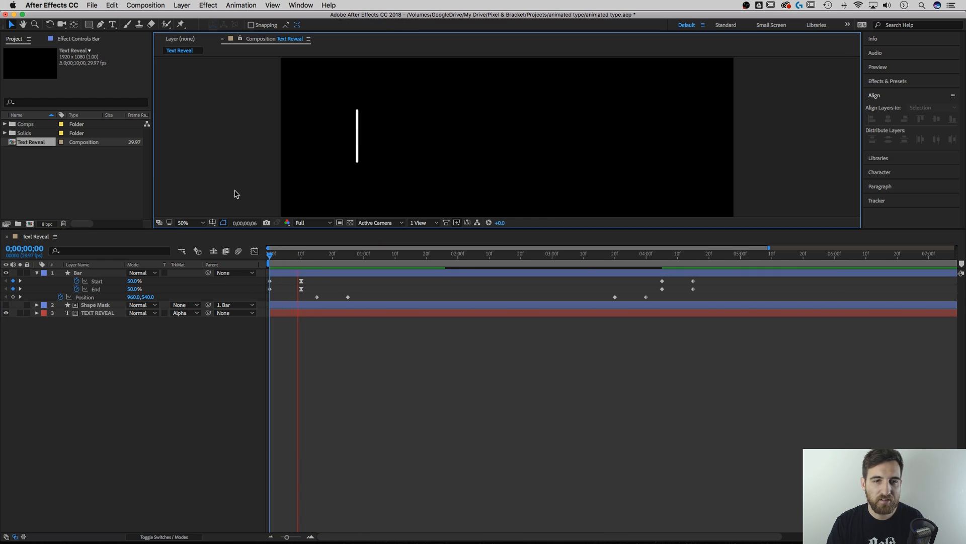
pyautogui.moveTo(304, 257); pyautogui.dragTo(348, 259)
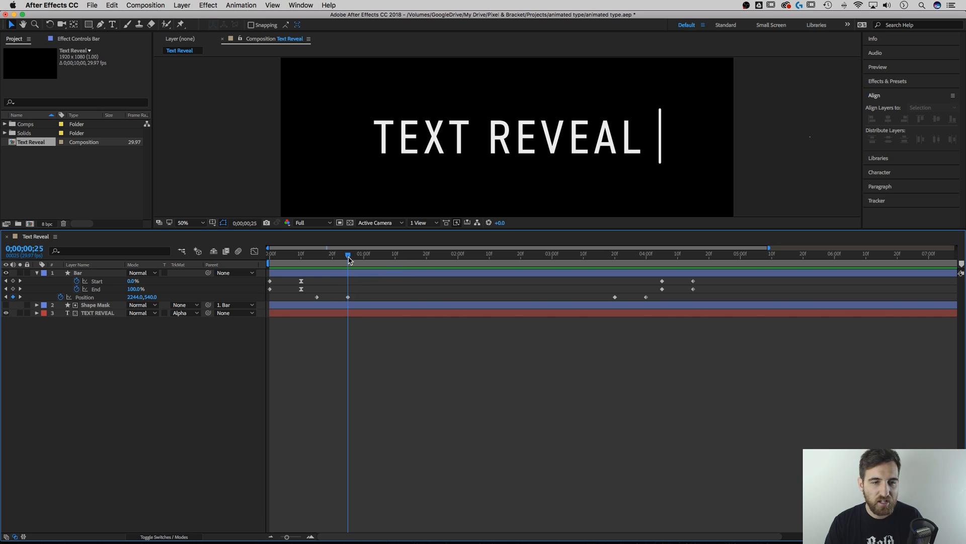
pyautogui.moveTo(349, 257)
pyautogui.mouseDown()
pyautogui.moveTo(323, 261)
pyautogui.moveTo(359, 263)
pyautogui.mouseUp()
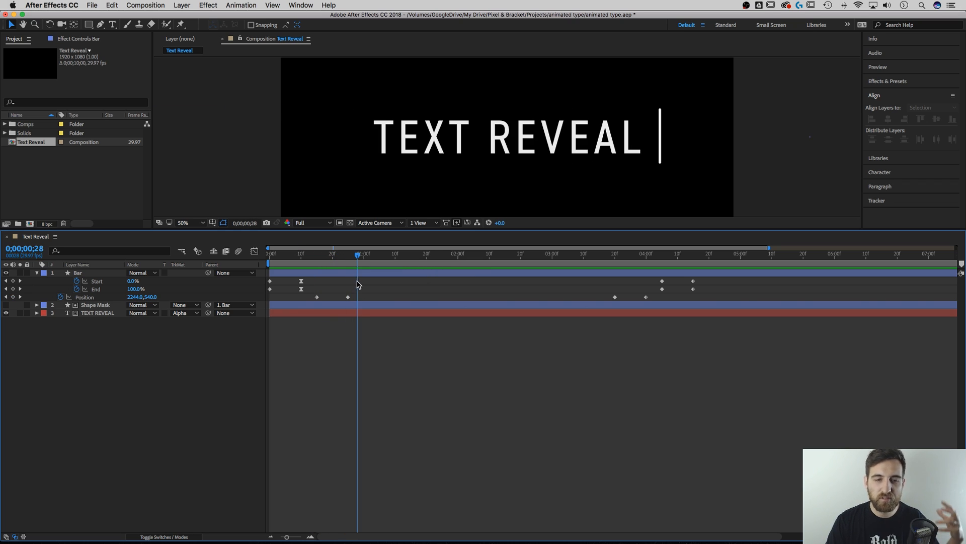
# Step: Move the bar's second Position keyframe to 0;00;01;02 and check the slower slide across the text
pyautogui.click(348, 297)
pyautogui.moveTo(363, 297); pyautogui.dragTo(373, 298)
pyautogui.click(336, 255)
pyautogui.moveTo(329, 260)
pyautogui.mouseDown()
pyautogui.moveTo(271, 264)
pyautogui.moveTo(314, 265)
pyautogui.mouseUp()
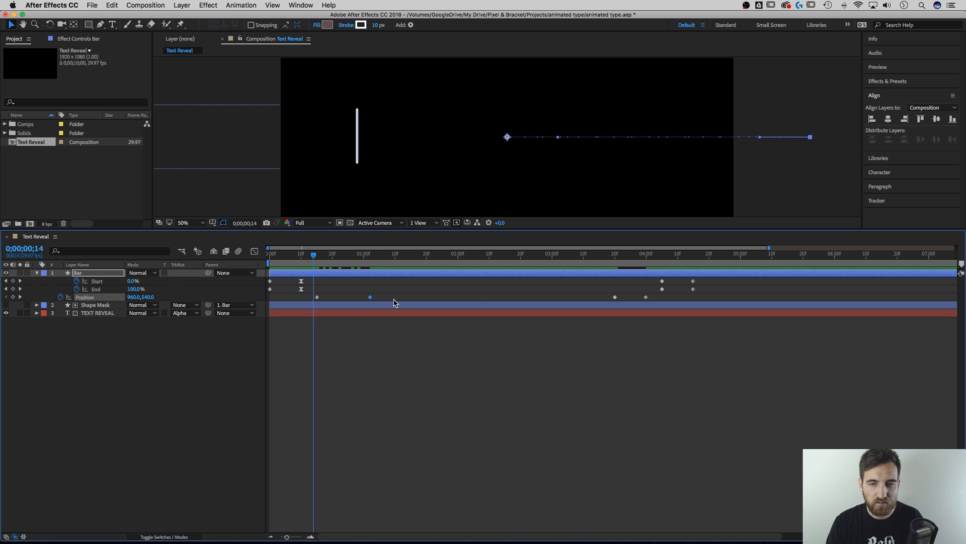
pyautogui.moveTo(315, 256); pyautogui.dragTo(375, 263)
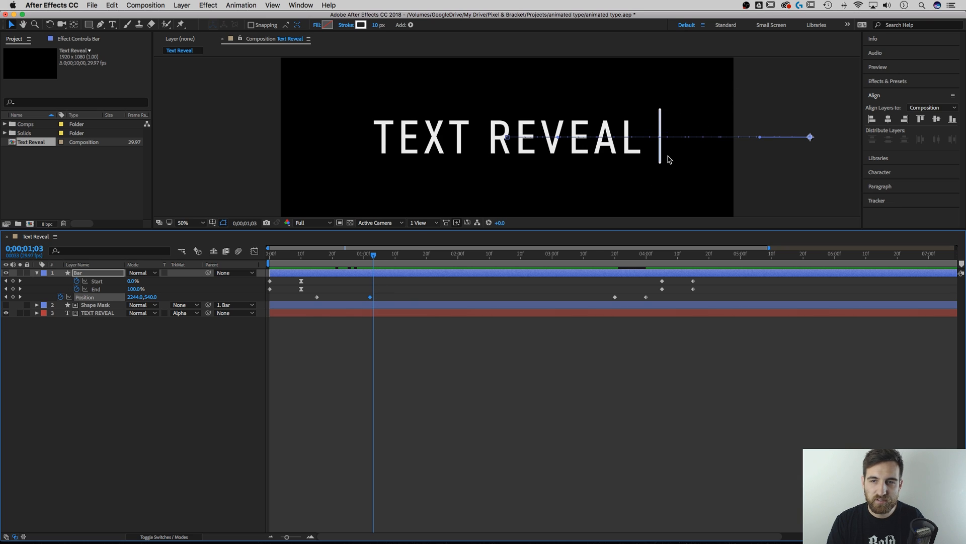
# Step: Apply Easy Ease In to the bar's second Position keyframe
pyautogui.rightClick(371, 298)
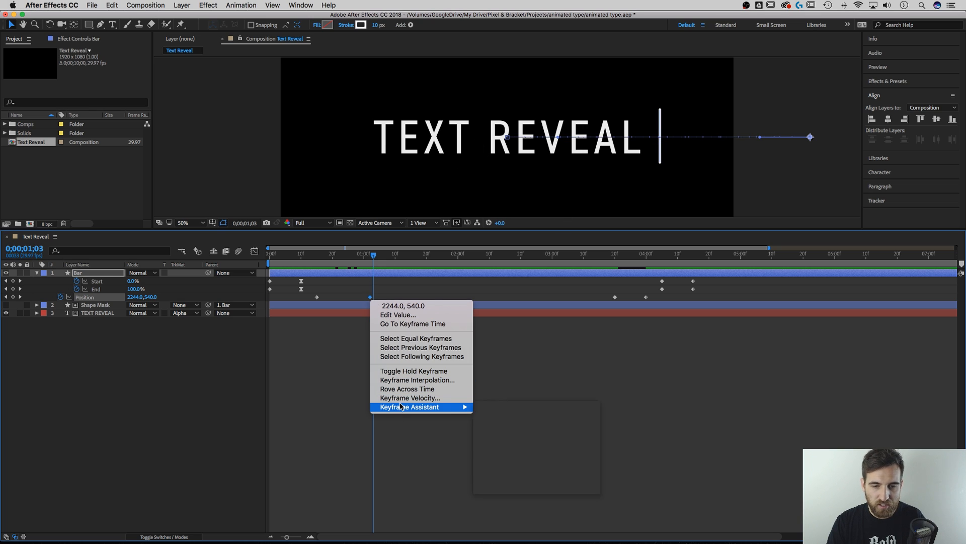
pyautogui.moveTo(404, 407)
pyautogui.click(511, 444)
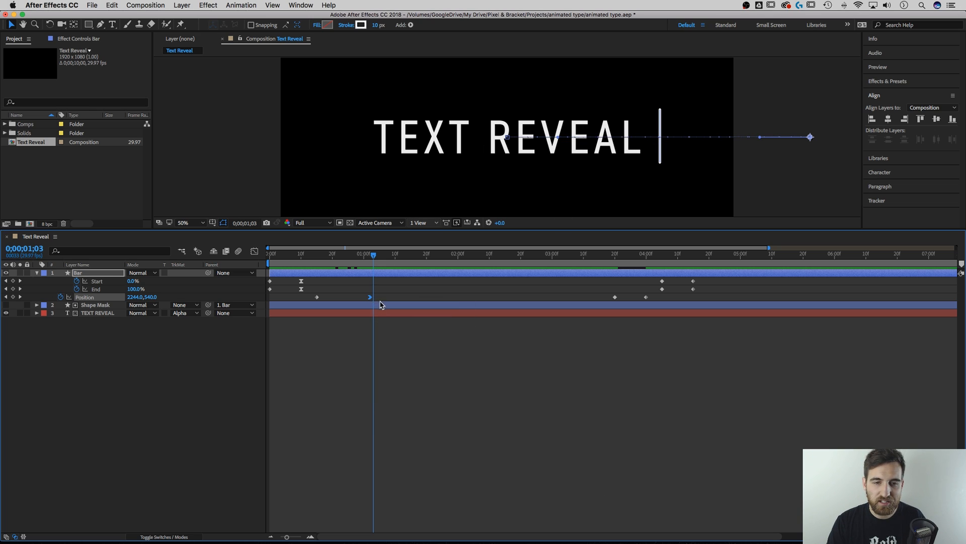
# Step: Set the incoming velocity influence of the bar's second Position keyframe to 90% and preview the reveal
pyautogui.rightClick(370, 298)
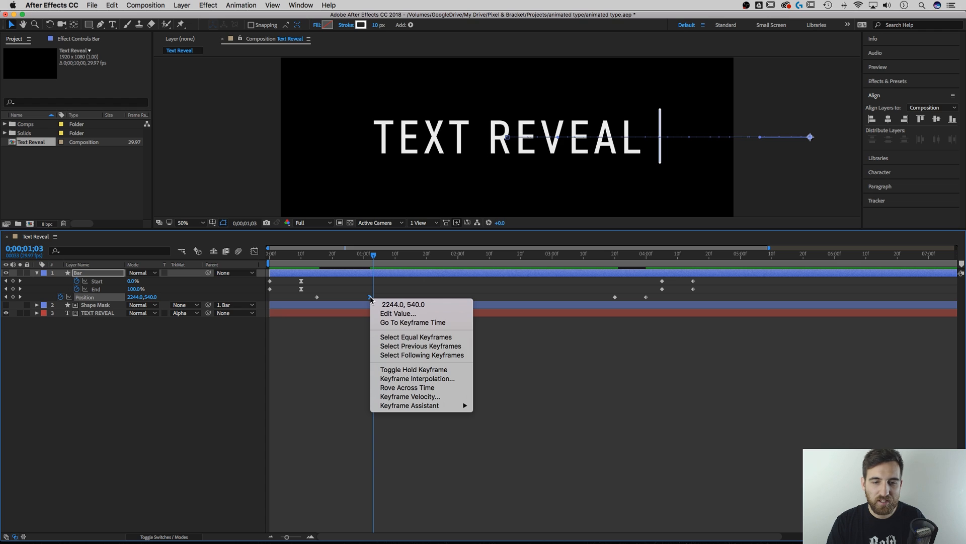
pyautogui.click(406, 397)
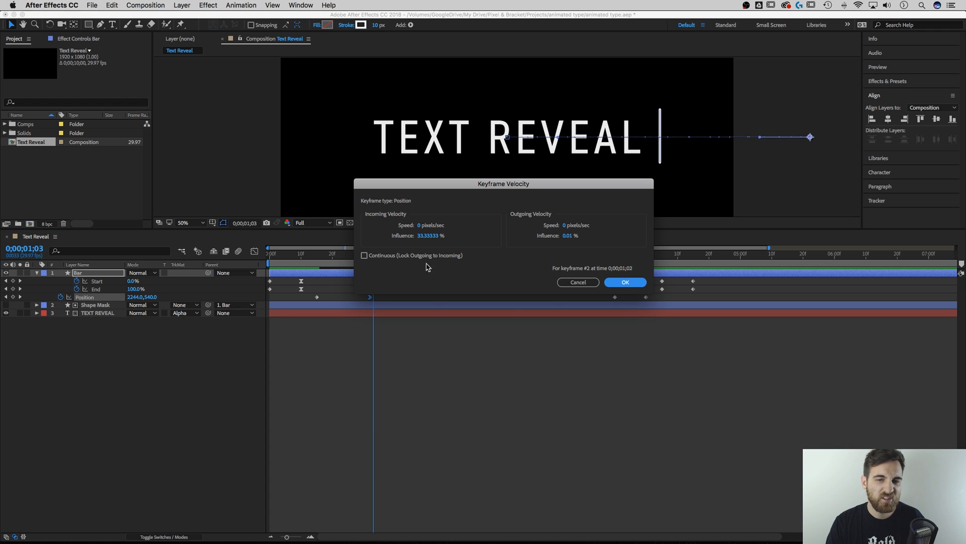
pyautogui.click(432, 235)
pyautogui.write('90')
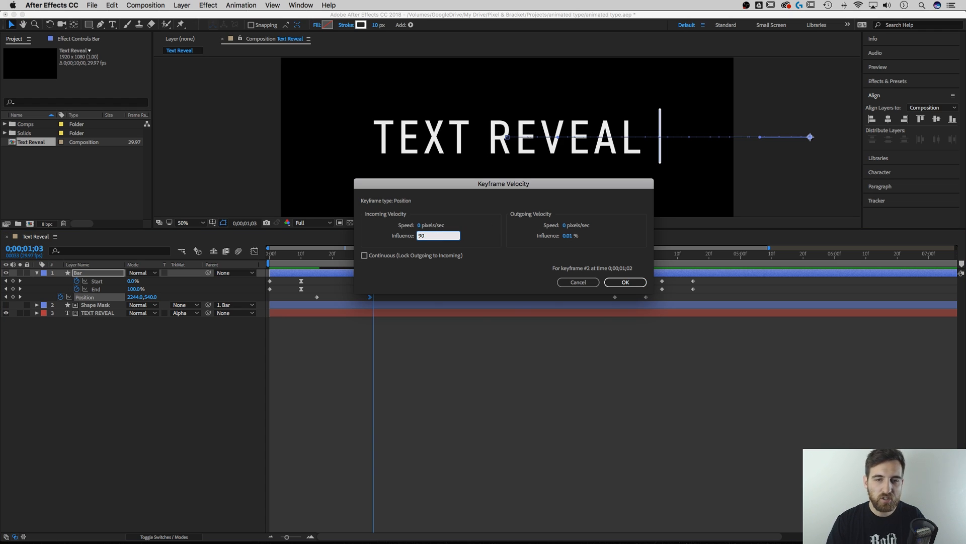
pyautogui.click(623, 283)
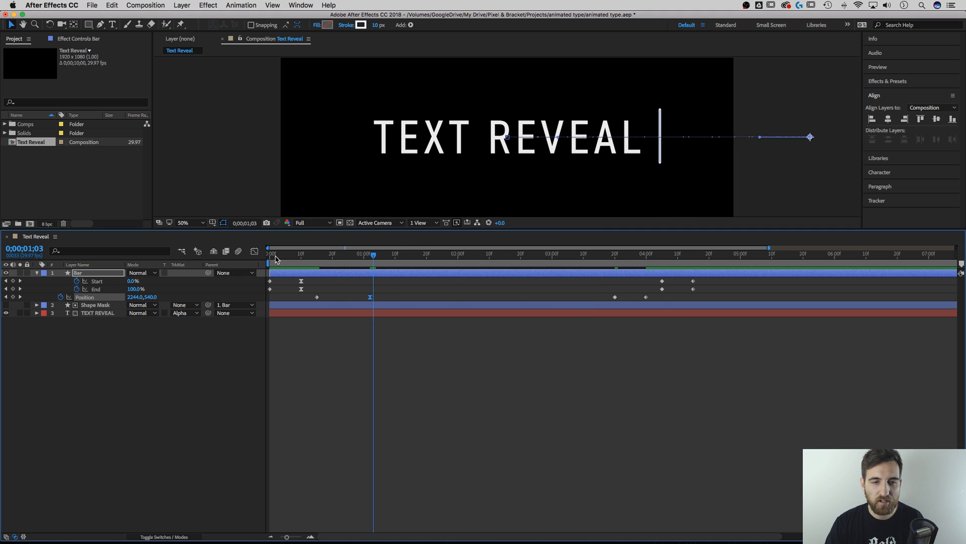
pyautogui.click(301, 258)
pyautogui.press('space')
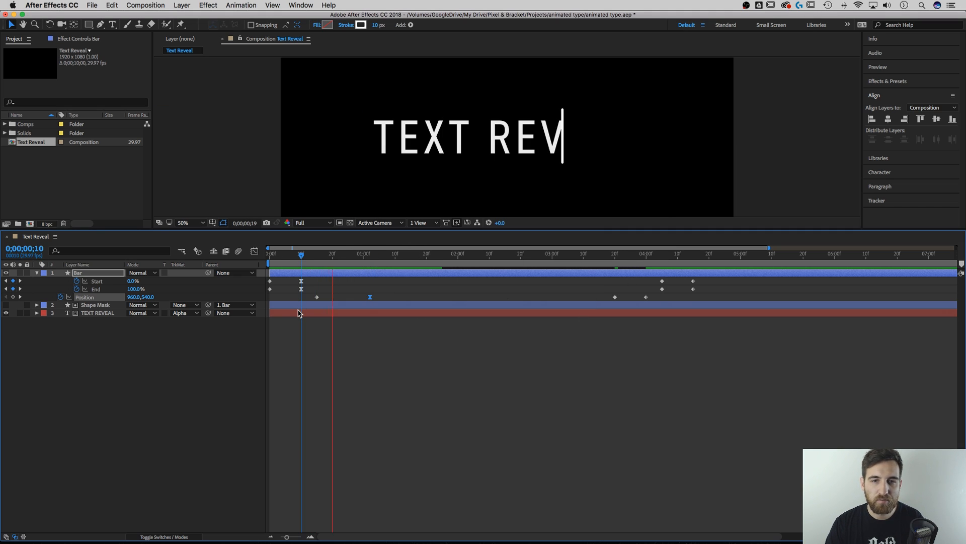
pyautogui.press('space')
pyautogui.moveTo(373, 259); pyautogui.dragTo(332, 263)
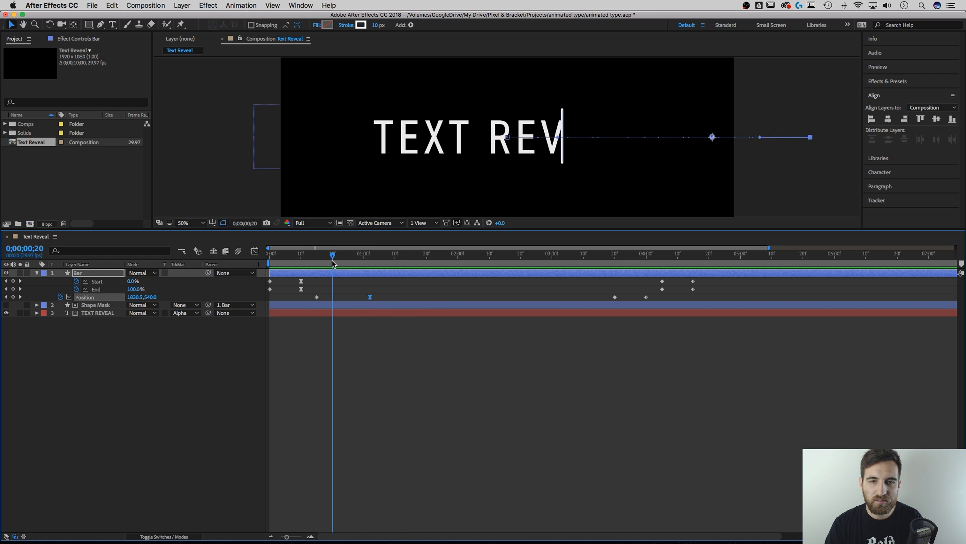
# Step: Move the bar's second Position keyframe out to about 0;00;02;03 and preview the longer slide
pyautogui.moveTo(370, 297); pyautogui.dragTo(468, 302)
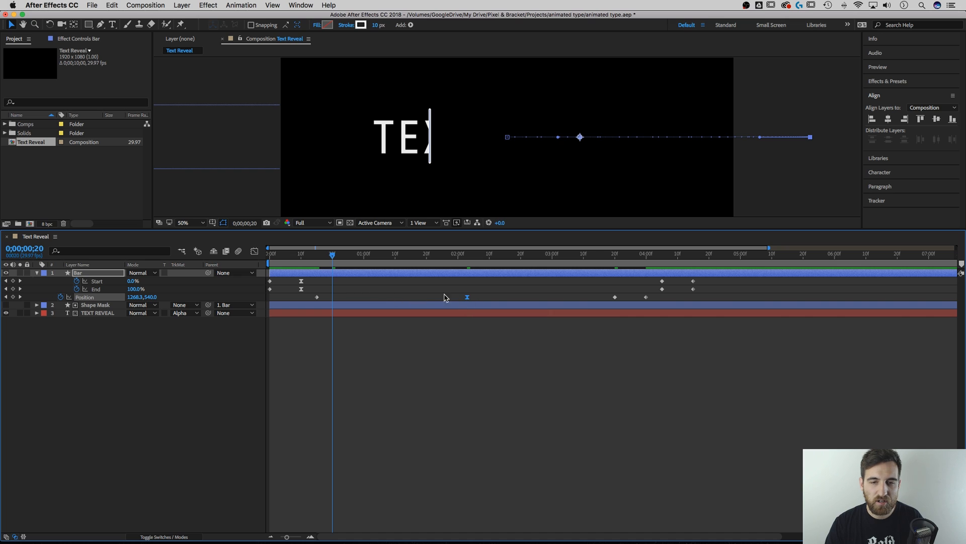
pyautogui.click(317, 259)
pyautogui.press('space')
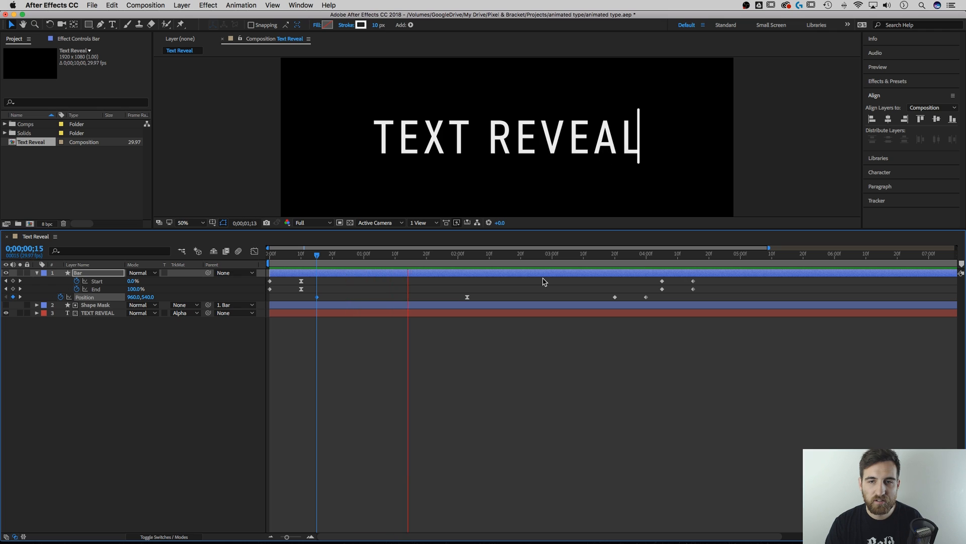
pyautogui.press('space')
pyautogui.moveTo(322, 263)
pyautogui.mouseDown()
pyautogui.moveTo(313, 262)
pyautogui.moveTo(465, 270)
pyautogui.moveTo(317, 274)
pyautogui.mouseUp()
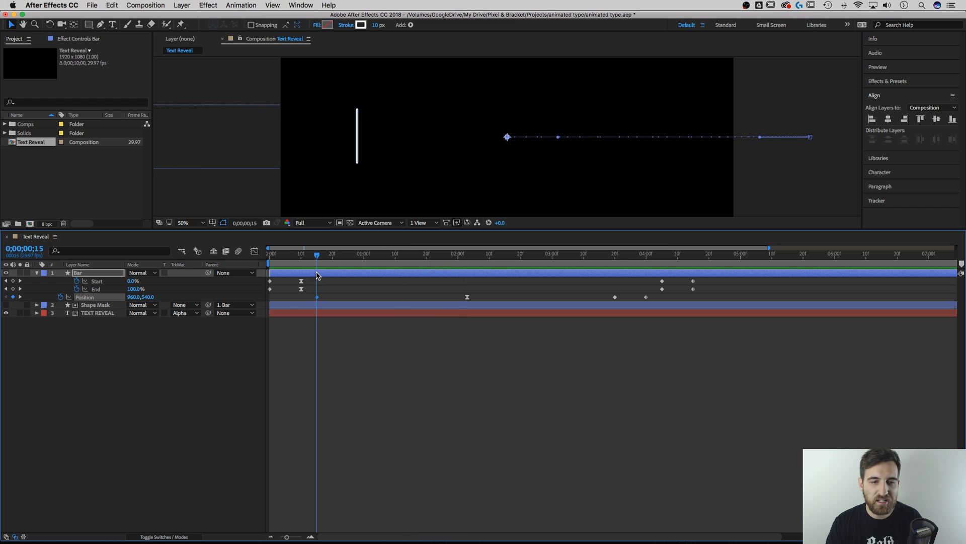
# Step: Apply Easy Ease Out to the bar's first Position keyframe, at 0;00;00;15
pyautogui.rightClick(318, 300)
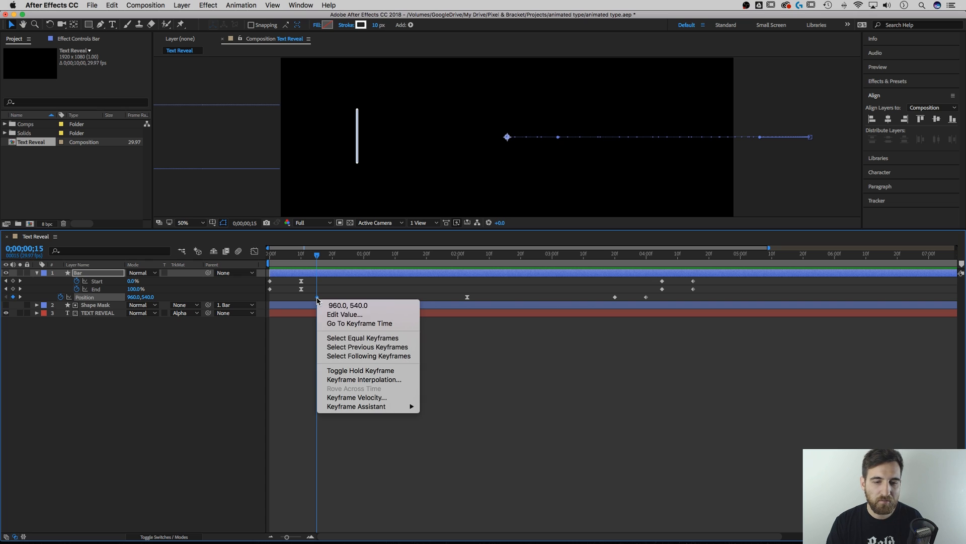
pyautogui.moveTo(376, 409)
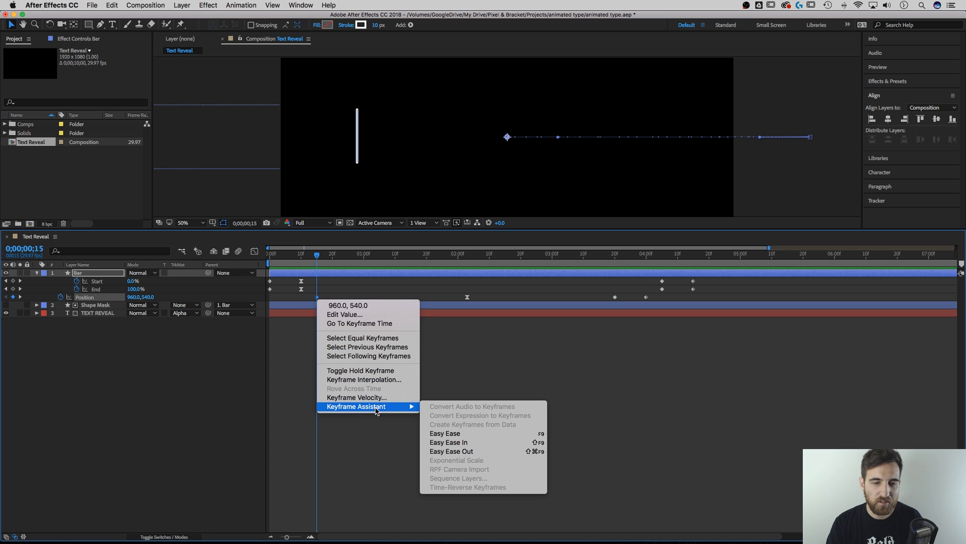
pyautogui.click(453, 450)
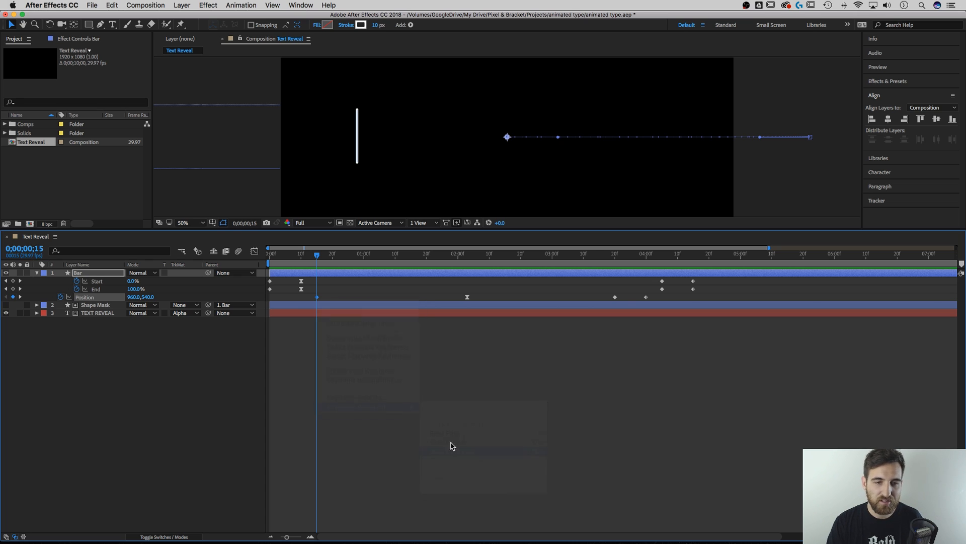
# Step: Set the outgoing velocity influence of the bar's first Position keyframe, at 0;00;00;15, to 90%
pyautogui.rightClick(317, 301)
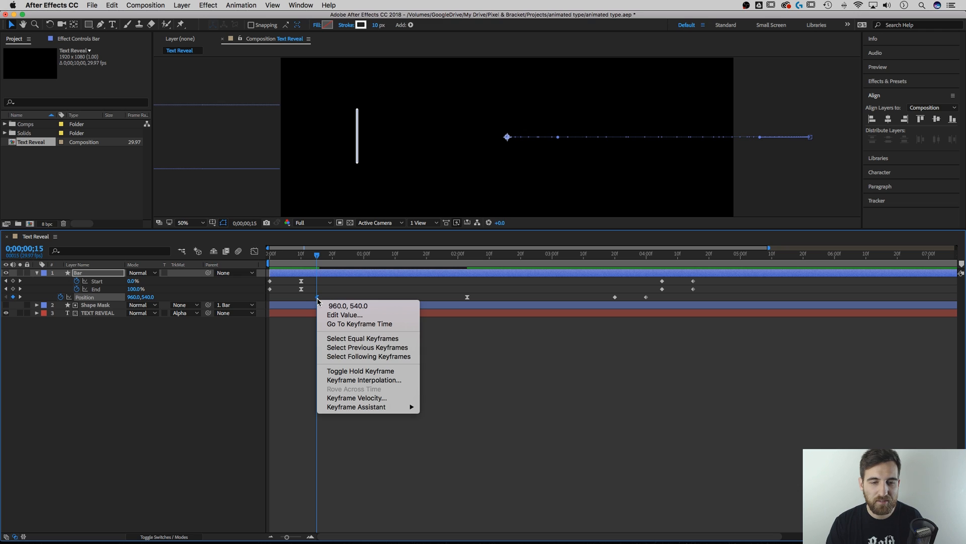
pyautogui.click(355, 398)
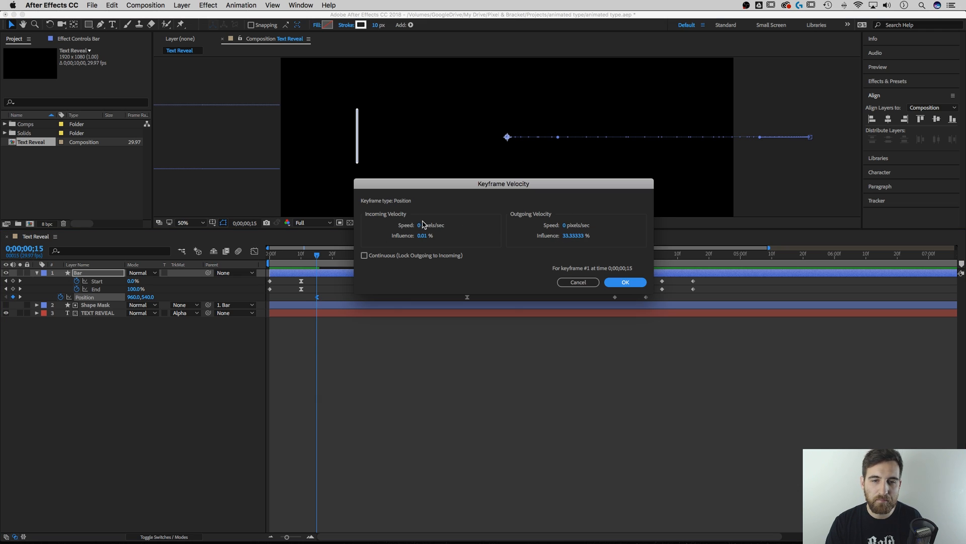
pyautogui.click(577, 237)
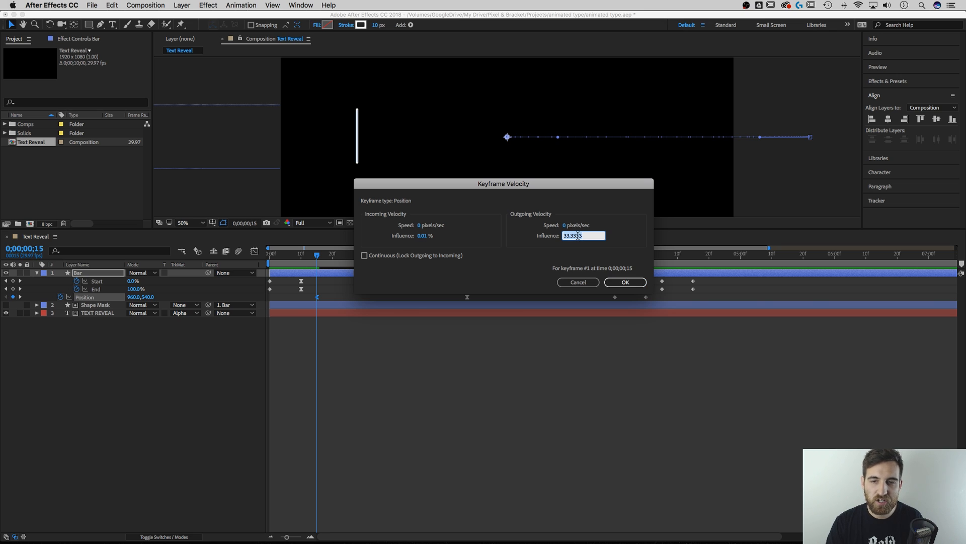
pyautogui.write('90')
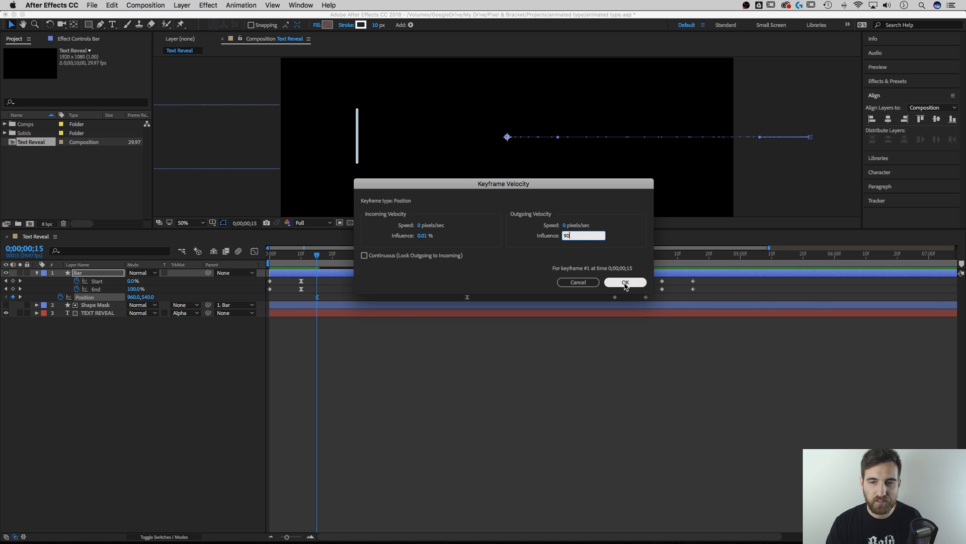
pyautogui.click(624, 283)
# Step: Review the bar's slide across the text by playing and scrubbing from just before its first Position keyframe
pyautogui.moveTo(313, 258); pyautogui.dragTo(310, 259)
pyautogui.press('space')
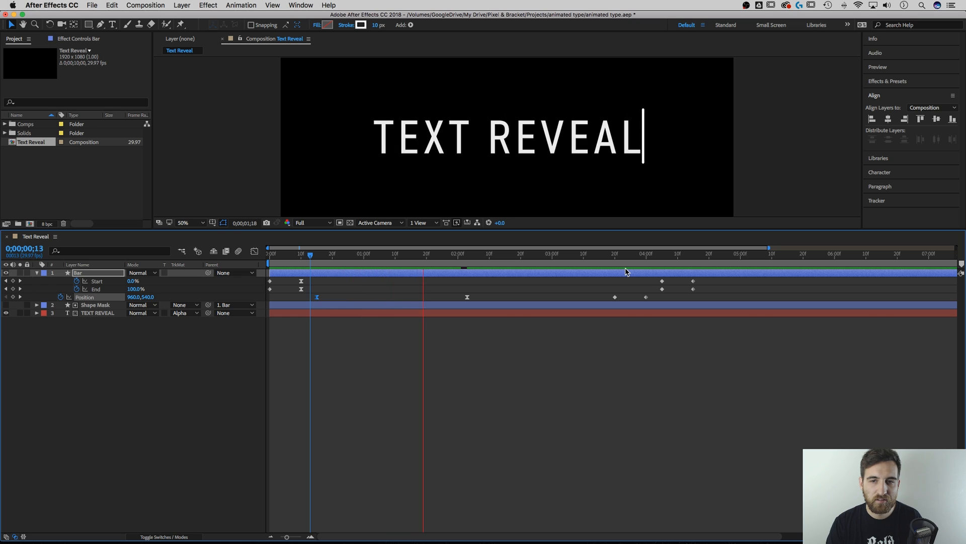
pyautogui.press('space')
pyautogui.moveTo(311, 258); pyautogui.dragTo(464, 260)
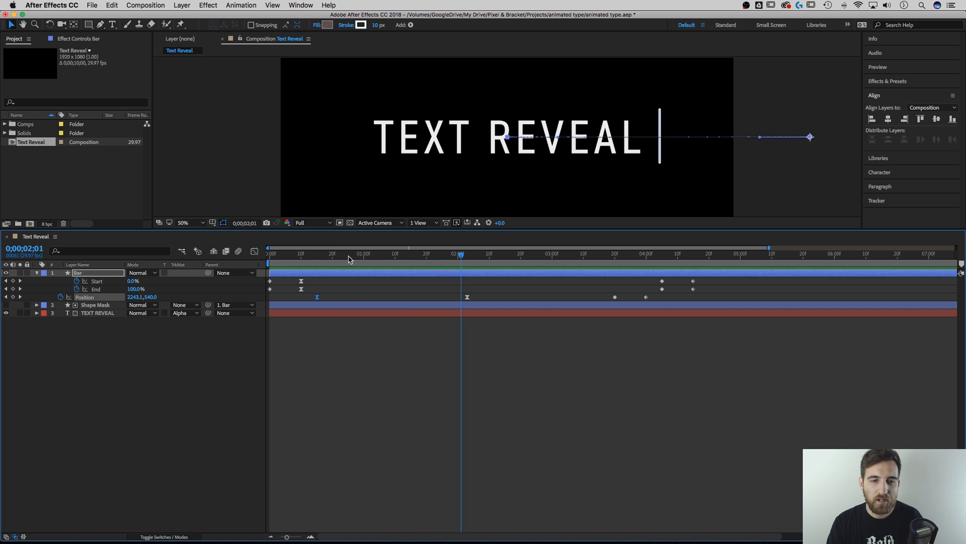
pyautogui.click(311, 254)
pyautogui.press('space')
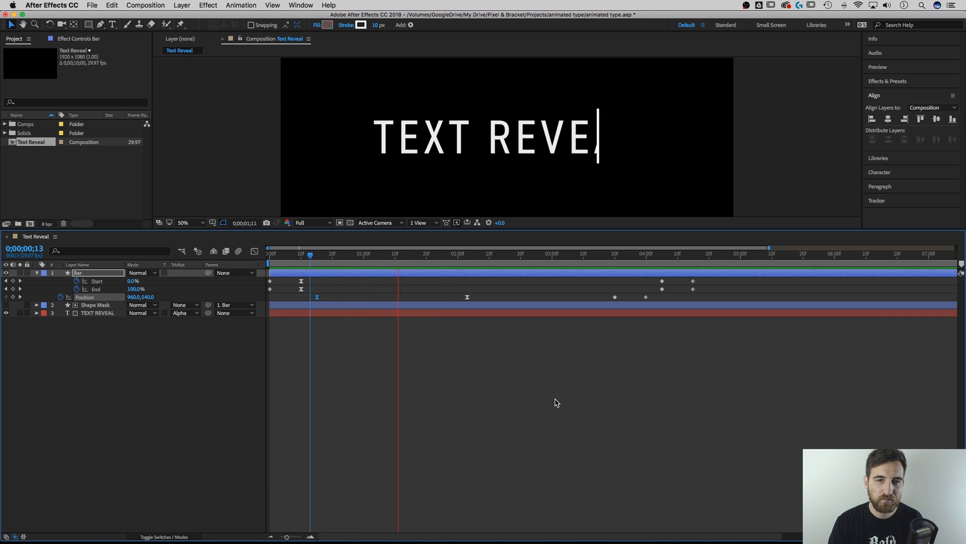
pyautogui.press('space')
# Step: Move the bar's second Position keyframe to 0;00;01;20 and play the animation from the first frame
pyautogui.click(427, 258)
pyautogui.moveTo(468, 299); pyautogui.dragTo(427, 297)
pyautogui.moveTo(295, 258); pyautogui.dragTo(270, 258)
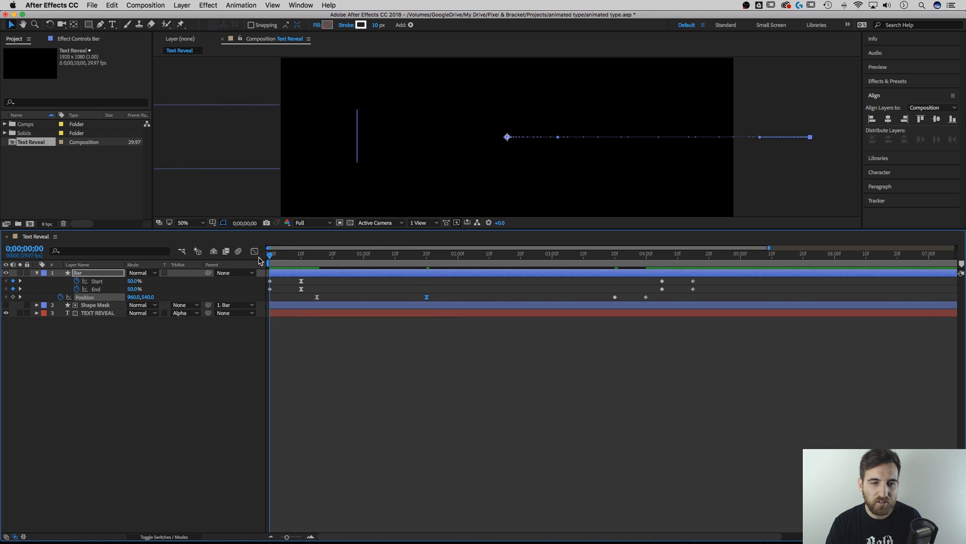
pyautogui.click(246, 195)
pyautogui.press('space')
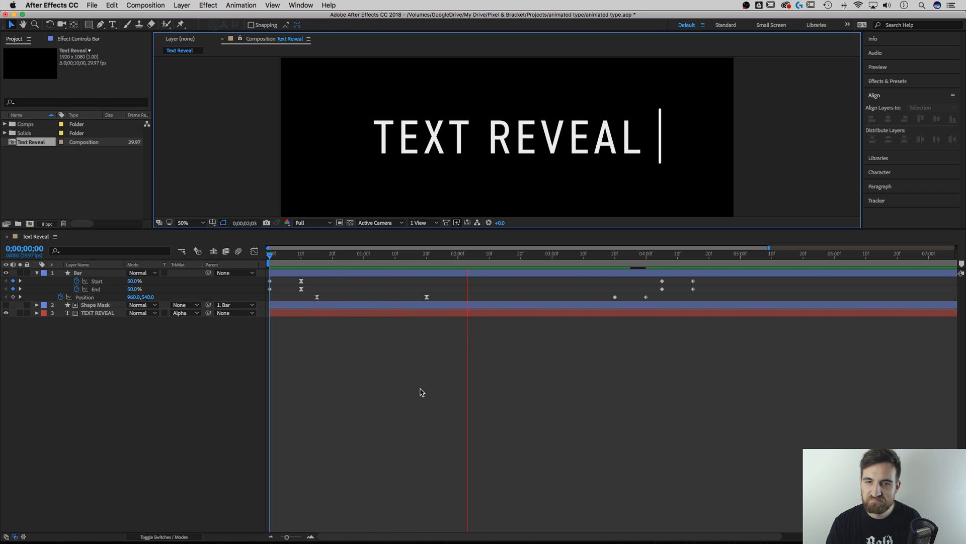
# Step: Move the bar's third Position keyframe to 0;00;02;25
pyautogui.press('space')
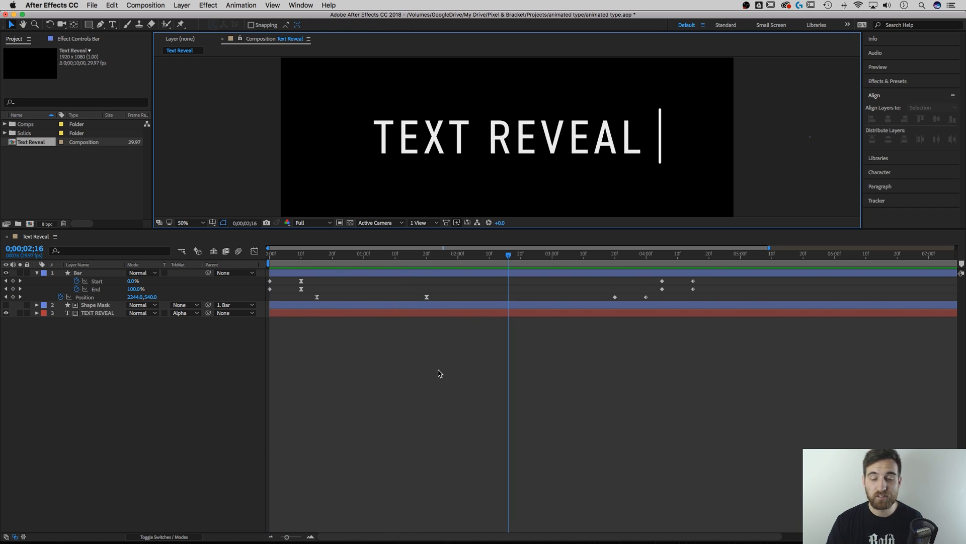
pyautogui.moveTo(312, 258); pyautogui.dragTo(317, 257)
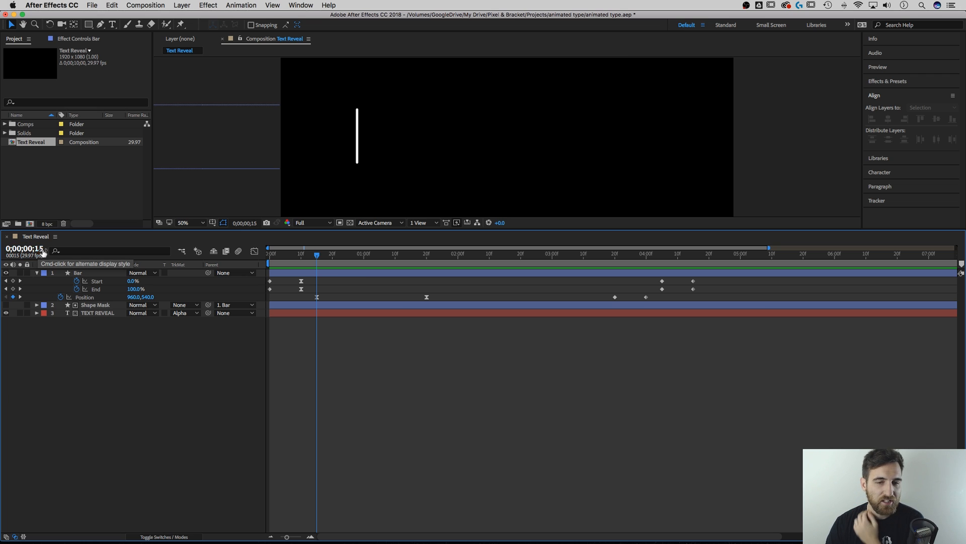
pyautogui.click(427, 255)
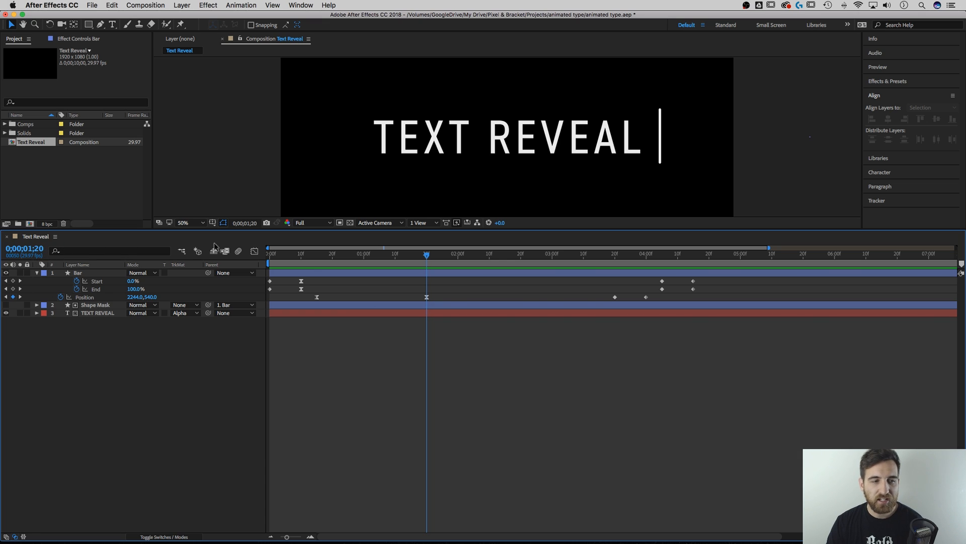
pyautogui.click(647, 260)
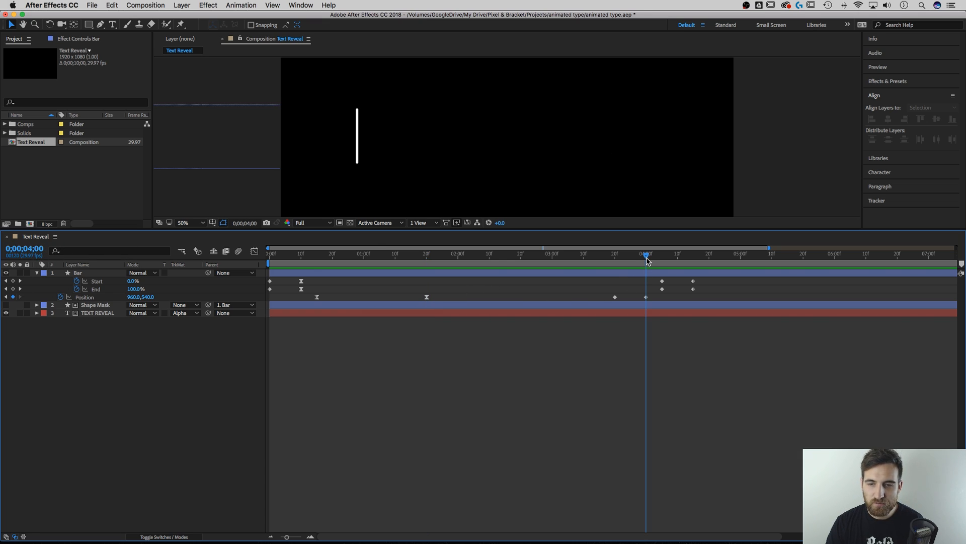
pyautogui.click(30, 249)
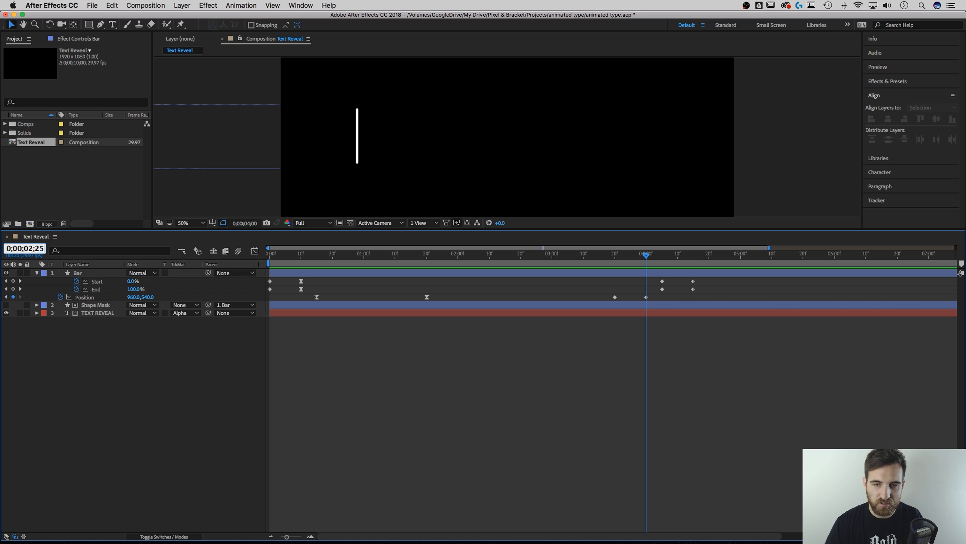
pyautogui.press('Return')
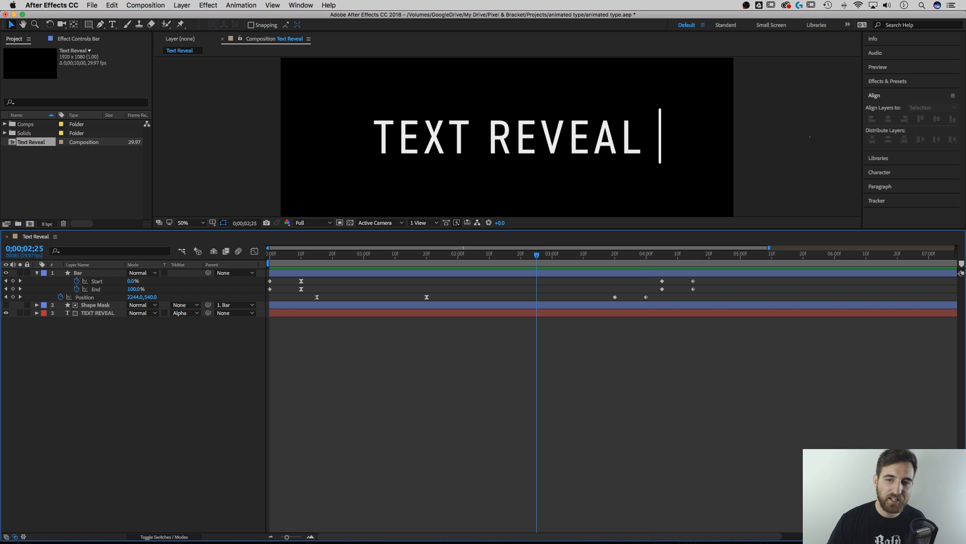
pyautogui.click(615, 297)
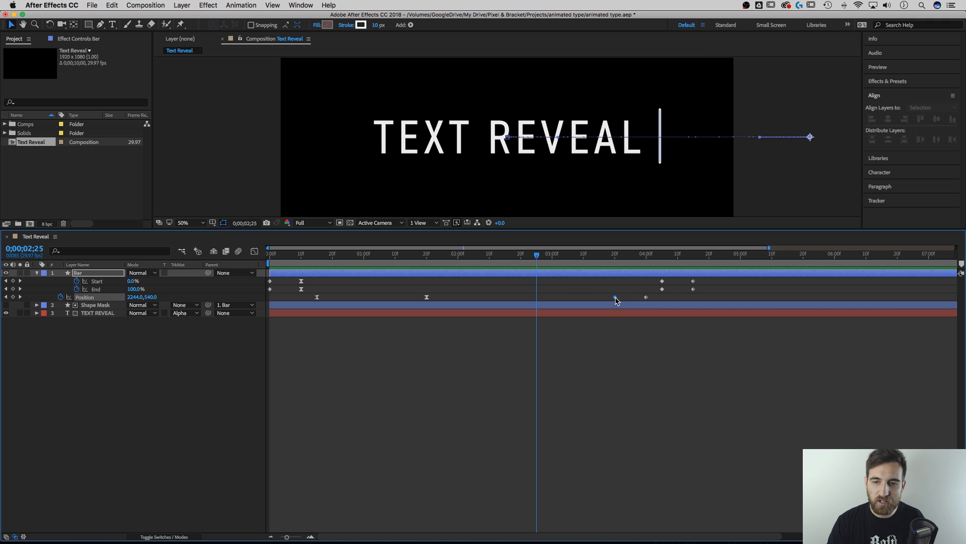
pyautogui.moveTo(613, 300); pyautogui.dragTo(537, 300)
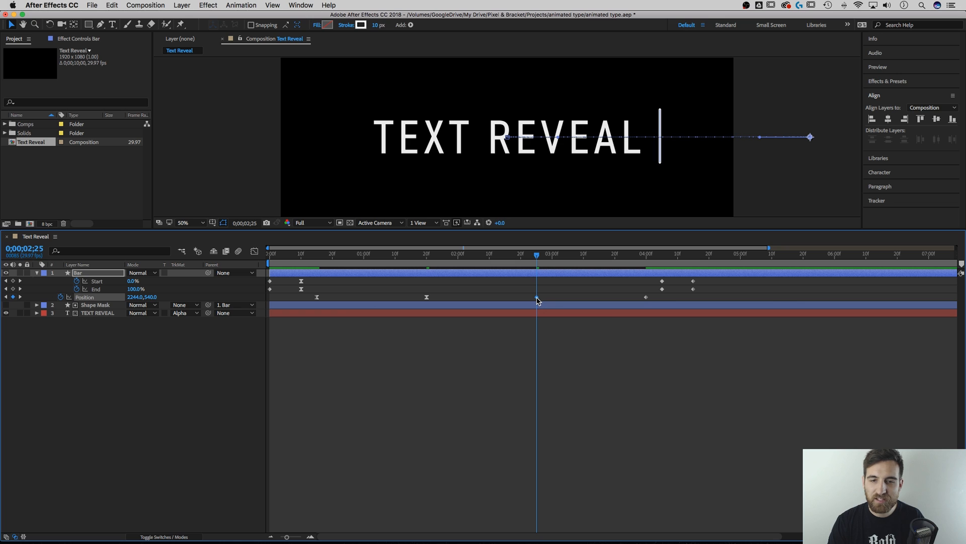
# Step: Apply Easy Ease Out to the bar's third Position keyframe, at 0;00;02;25, and set its outgoing velocity influence to 90%
pyautogui.rightClick(537, 299)
pyautogui.moveTo(593, 407)
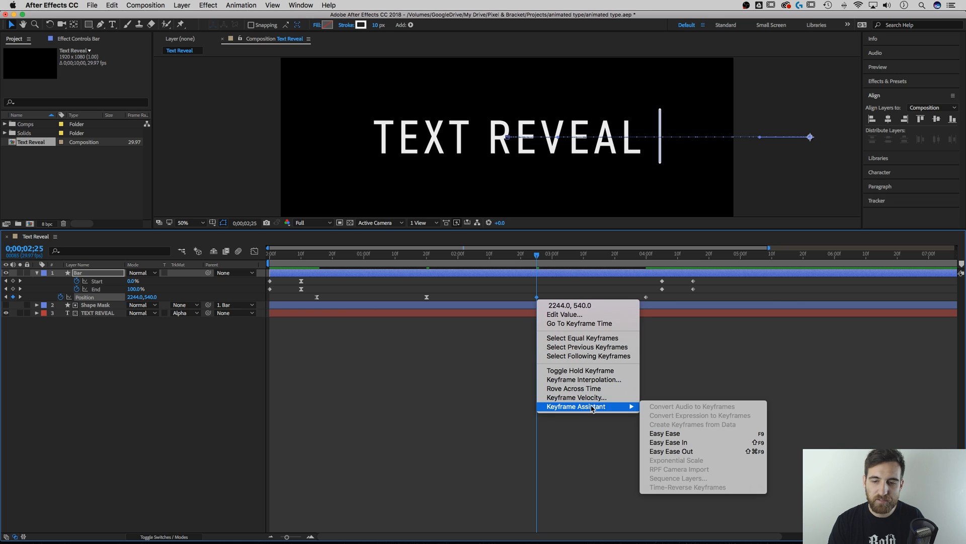
pyautogui.click(671, 451)
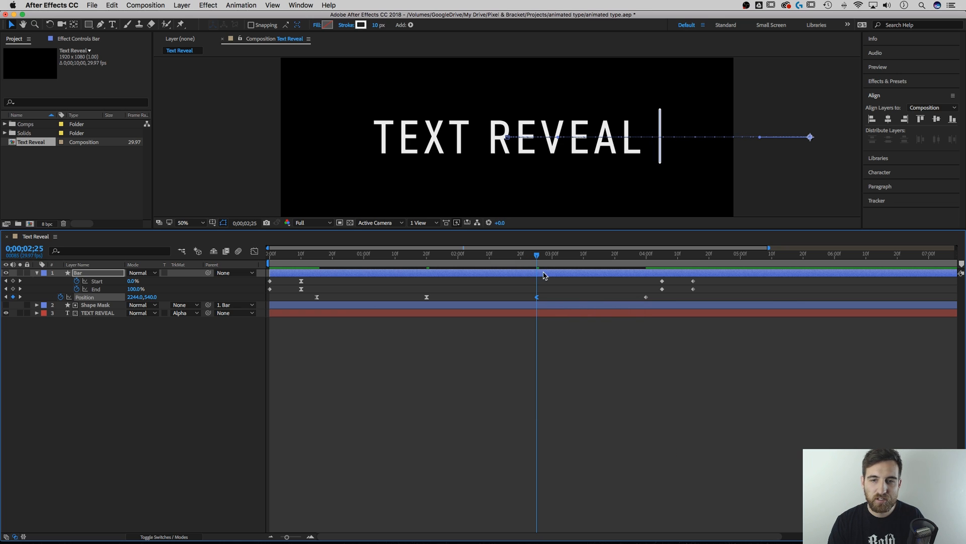
pyautogui.rightClick(537, 298)
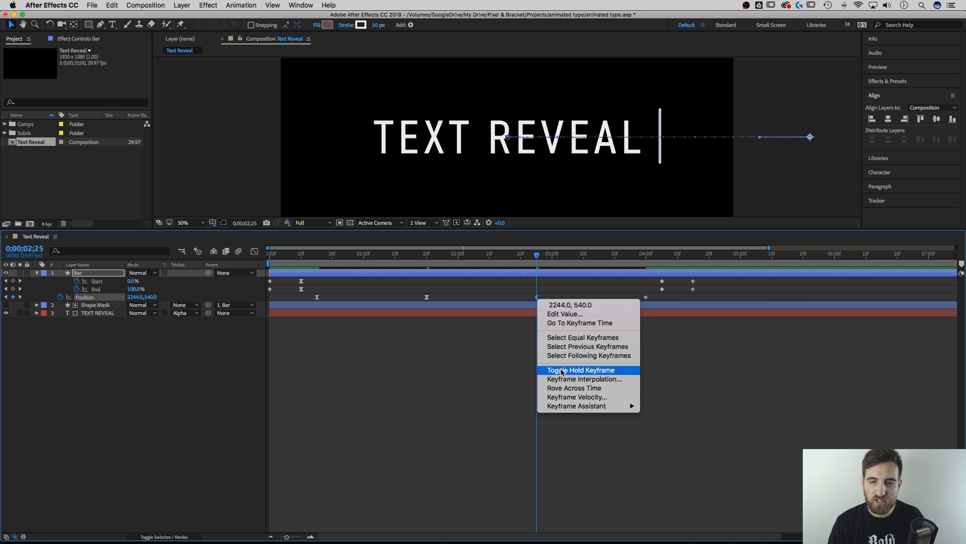
pyautogui.click(564, 398)
pyautogui.click(576, 235)
pyautogui.write('90')
pyautogui.click(624, 282)
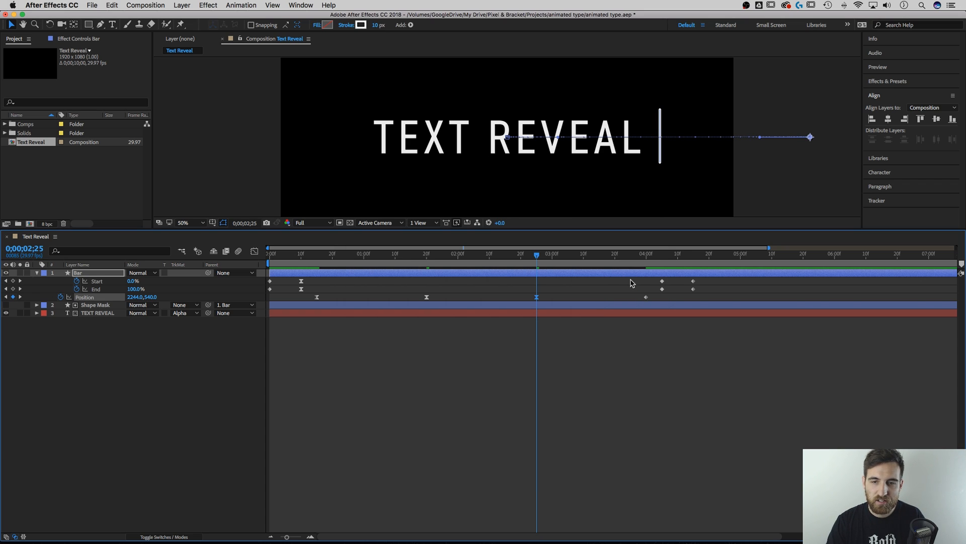
# Step: Apply Easy Ease In to the bar's last Position keyframe, at 0;00;04;00, and set its incoming velocity influence to 90%
pyautogui.rightClick(647, 301)
pyautogui.moveTo(699, 408)
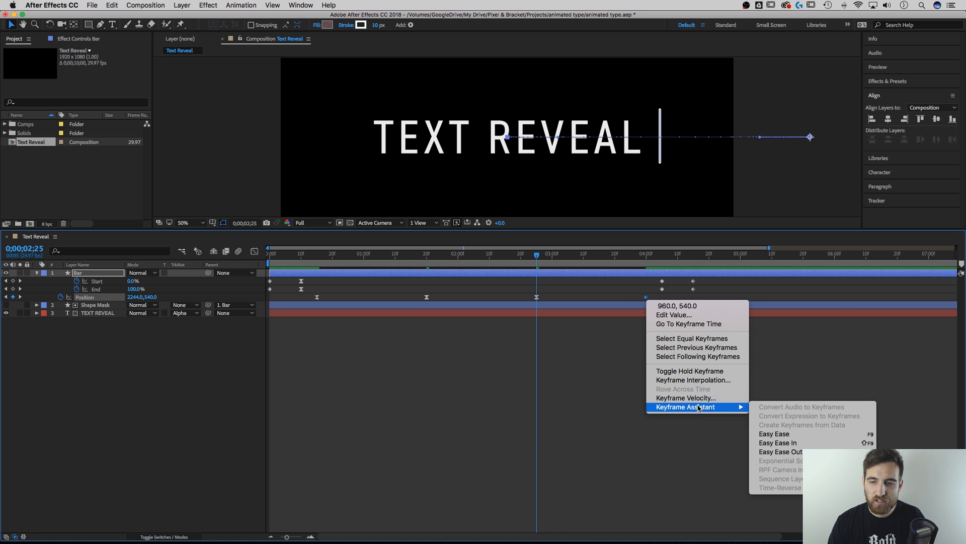
pyautogui.click(777, 443)
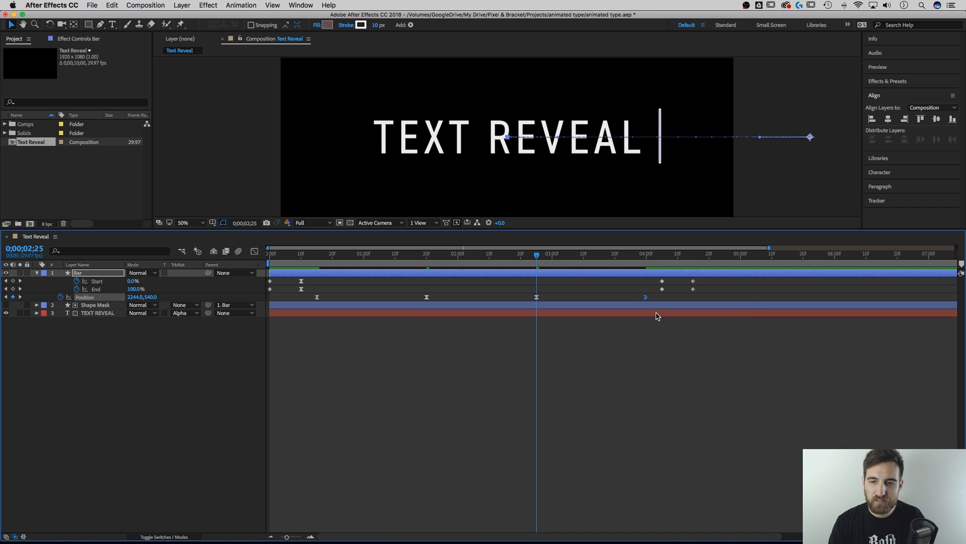
pyautogui.rightClick(647, 299)
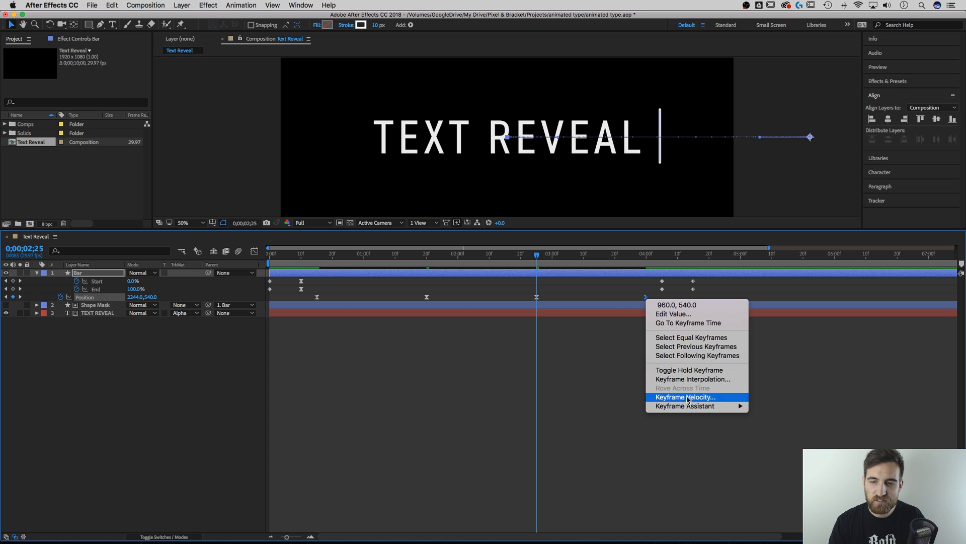
pyautogui.moveTo(692, 409)
pyautogui.click(729, 397)
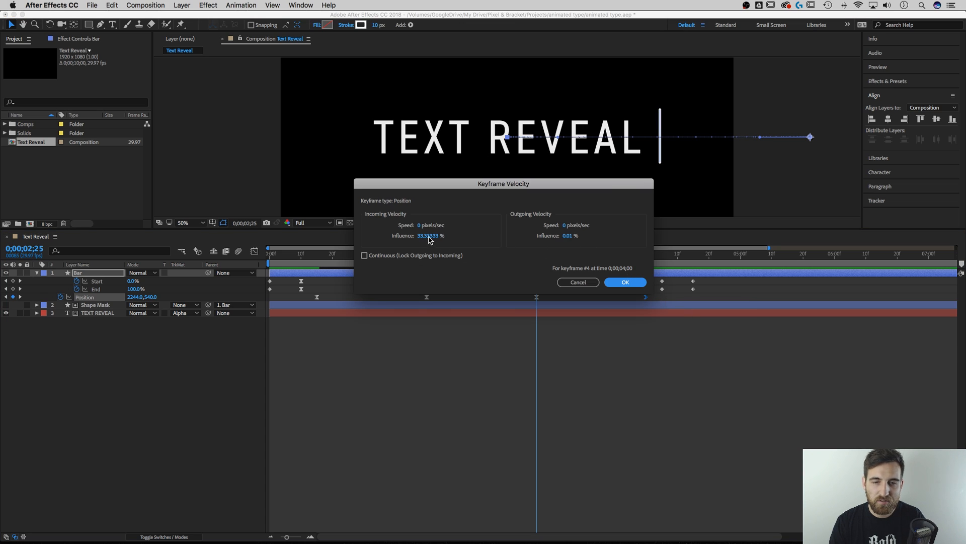
pyautogui.click(429, 237)
pyautogui.write('90')
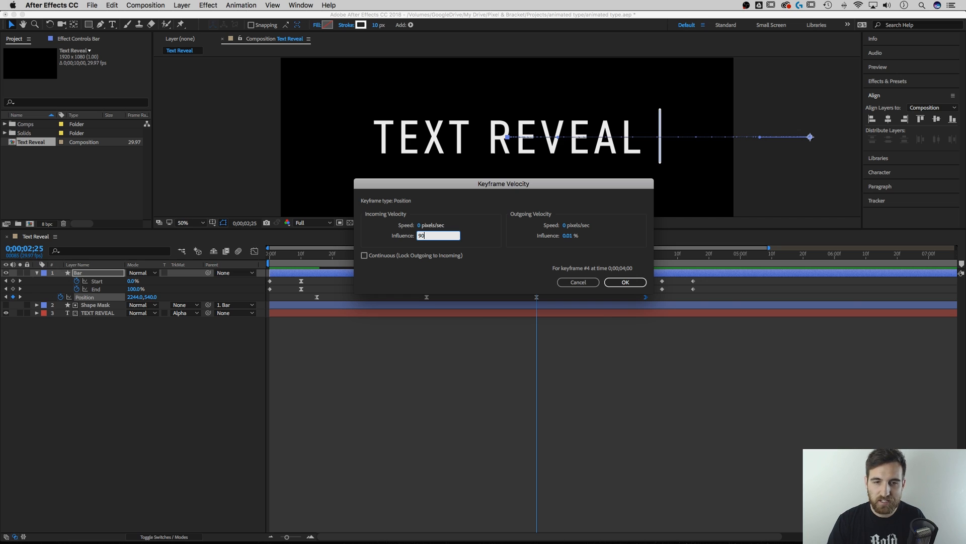
pyautogui.click(606, 283)
# Step: Apply Easy Ease In to the bar's final Start and End keyframes, at 0;00;04;15
pyautogui.moveTo(534, 259); pyautogui.dragTo(535, 259)
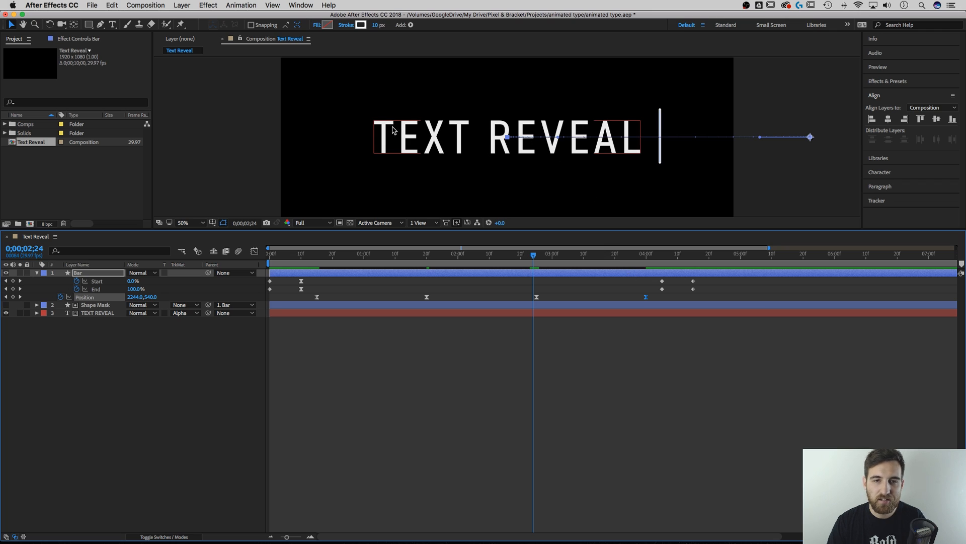
pyautogui.moveTo(533, 258); pyautogui.dragTo(687, 271)
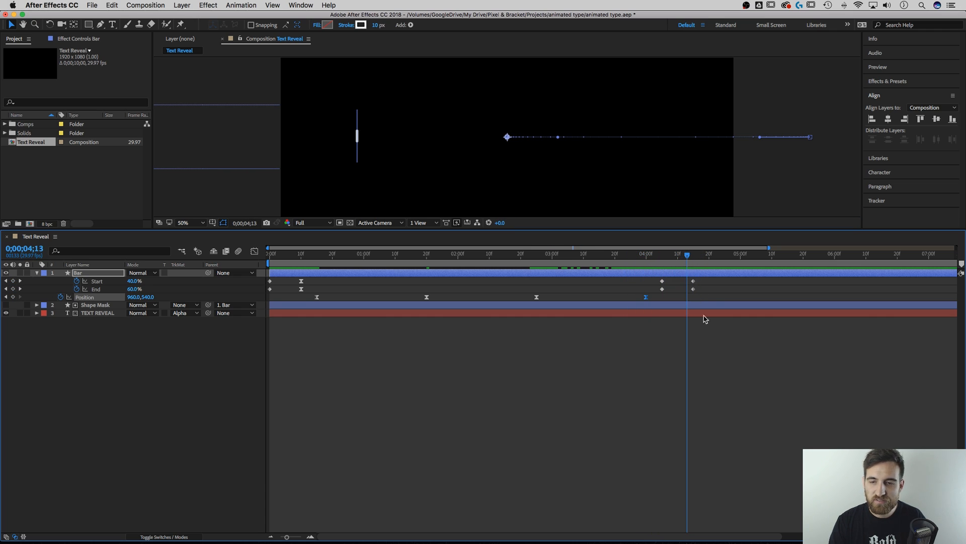
pyautogui.click(694, 282)
pyautogui.keyDown('shift'); pyautogui.click(694, 289); pyautogui.keyUp('shift')
pyautogui.press('Delete')
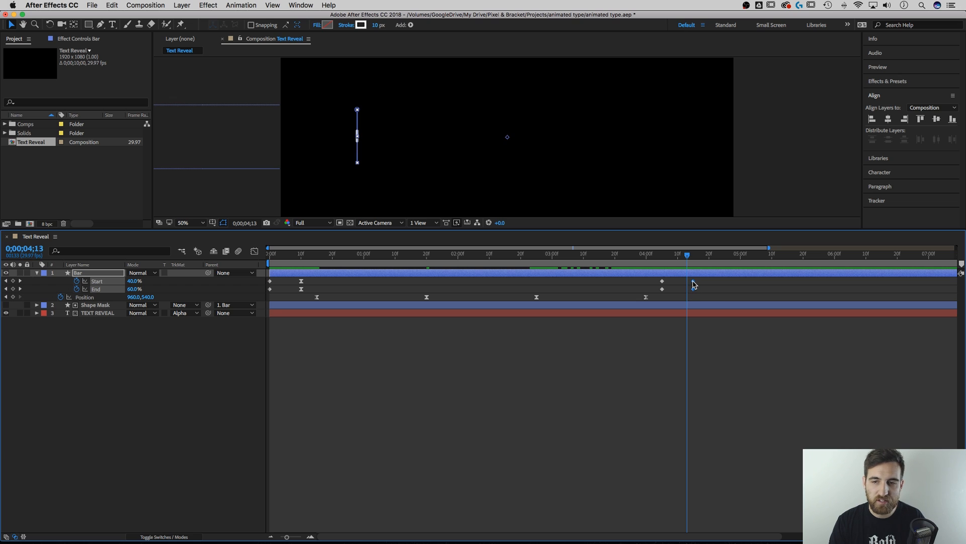
pyautogui.rightClick(693, 284)
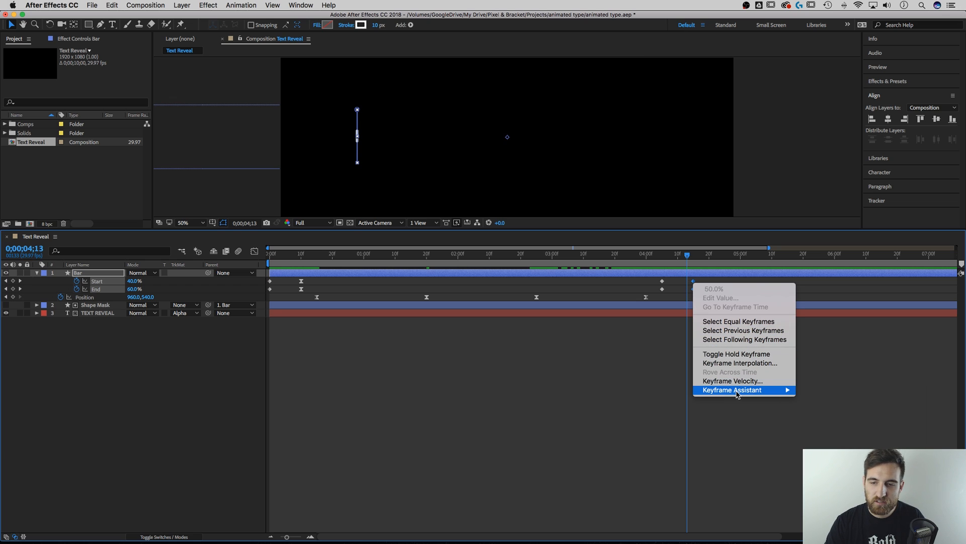
pyautogui.moveTo(750, 393)
pyautogui.click(824, 426)
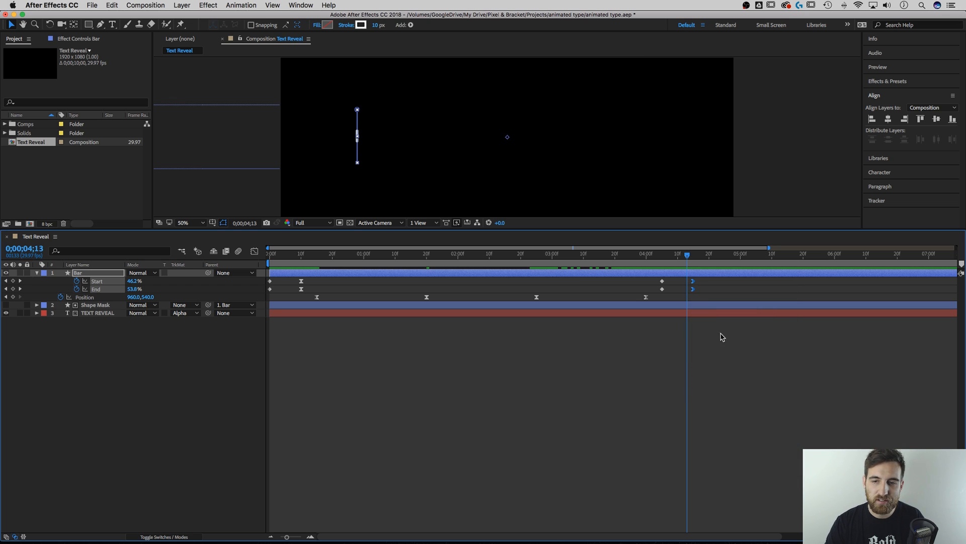
# Step: Set the incoming velocity influence of the bar's final Start and End keyframes, at 0;00;04;15, to 90% each
pyautogui.click(697, 282)
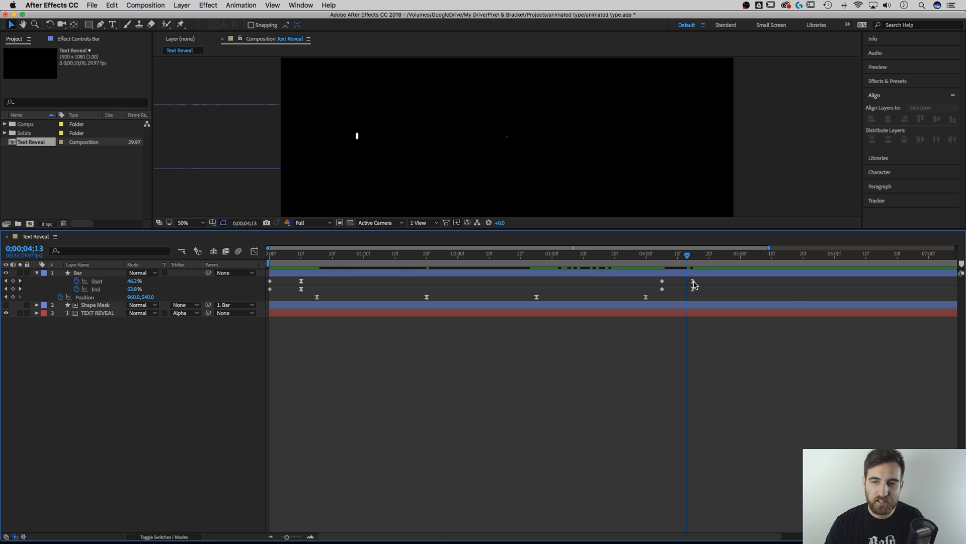
pyautogui.rightClick(694, 283)
pyautogui.click(730, 382)
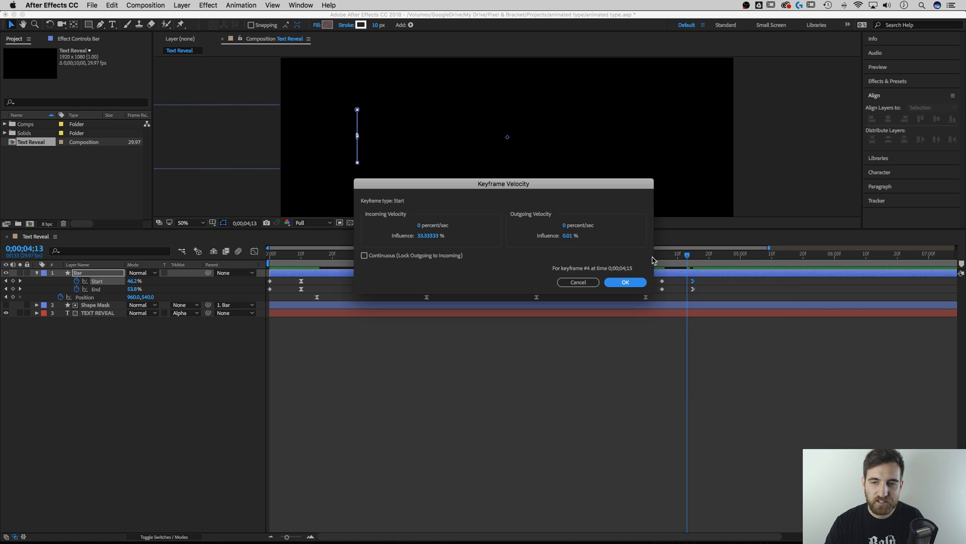
pyautogui.click(429, 235)
pyautogui.write('90')
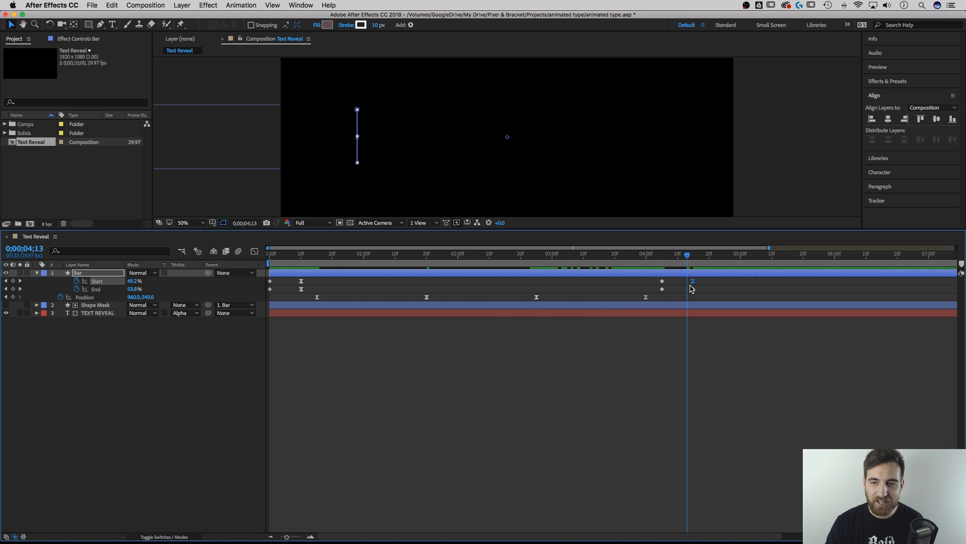
pyautogui.rightClick(693, 289)
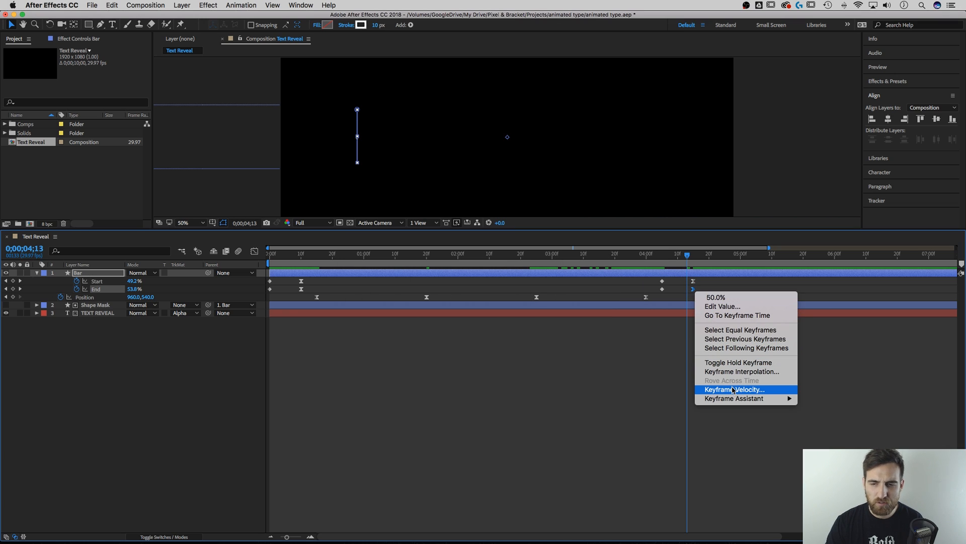
pyautogui.click(734, 390)
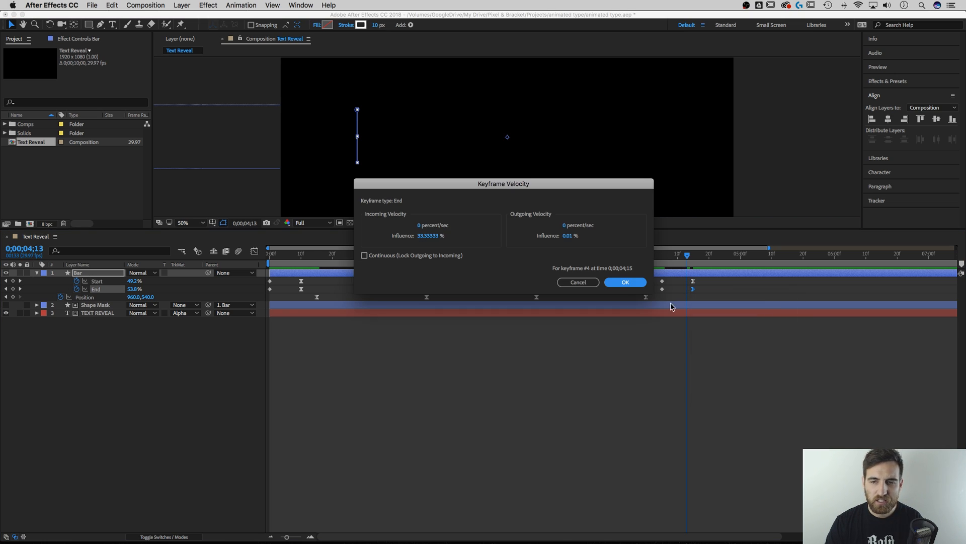
pyautogui.click(433, 236)
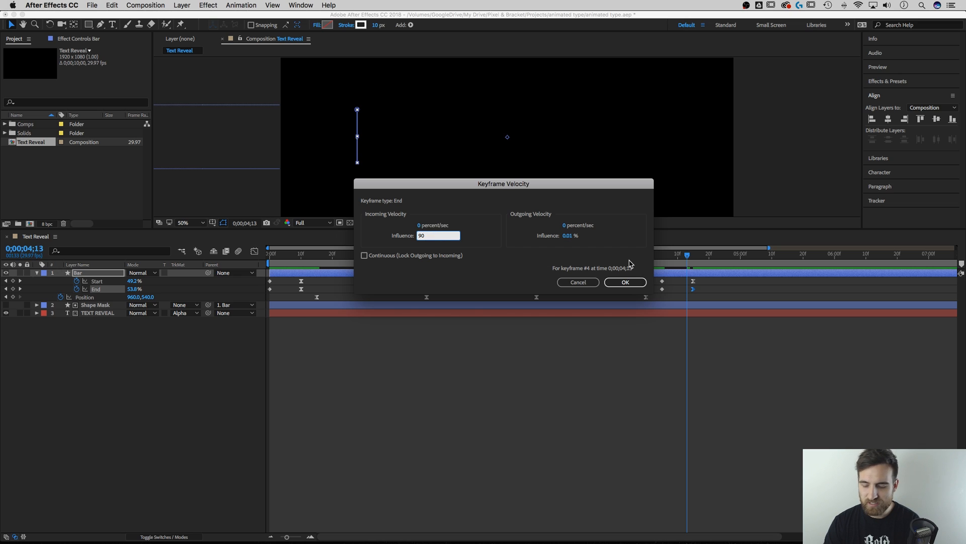
pyautogui.click(625, 281)
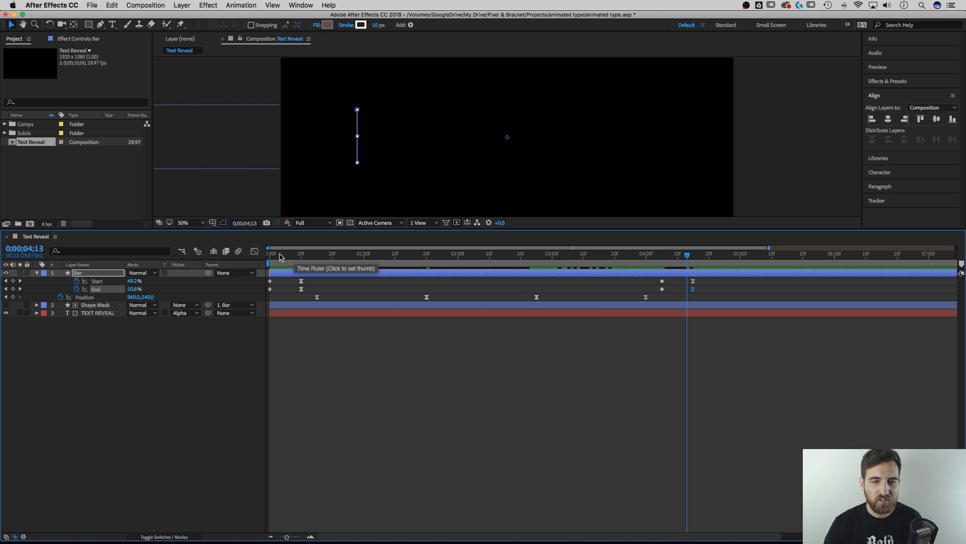
# Step: Review the whole eased animation by scrubbing from the first frame to the bar's final keyframes, and return to 0;00;00;00
pyautogui.click(268, 257)
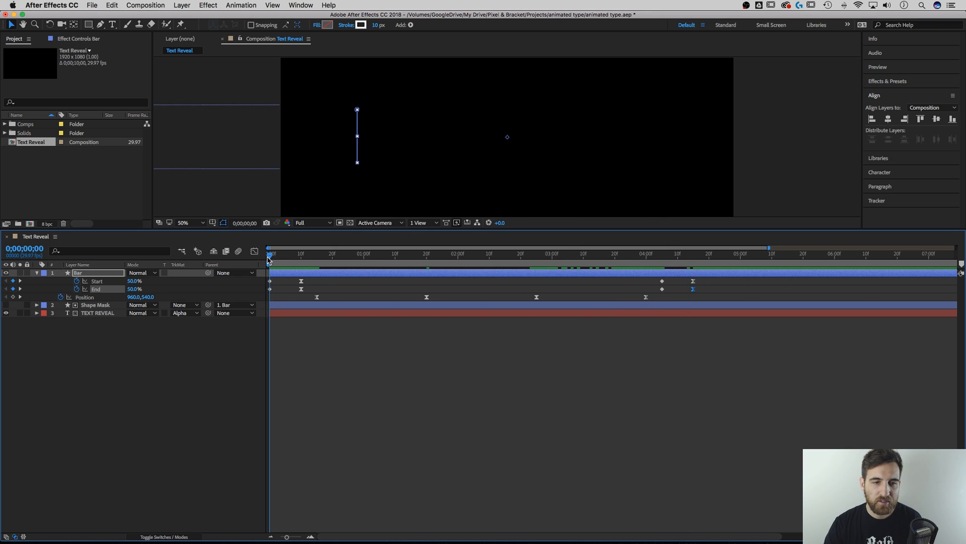
pyautogui.moveTo(270, 258); pyautogui.dragTo(691, 263)
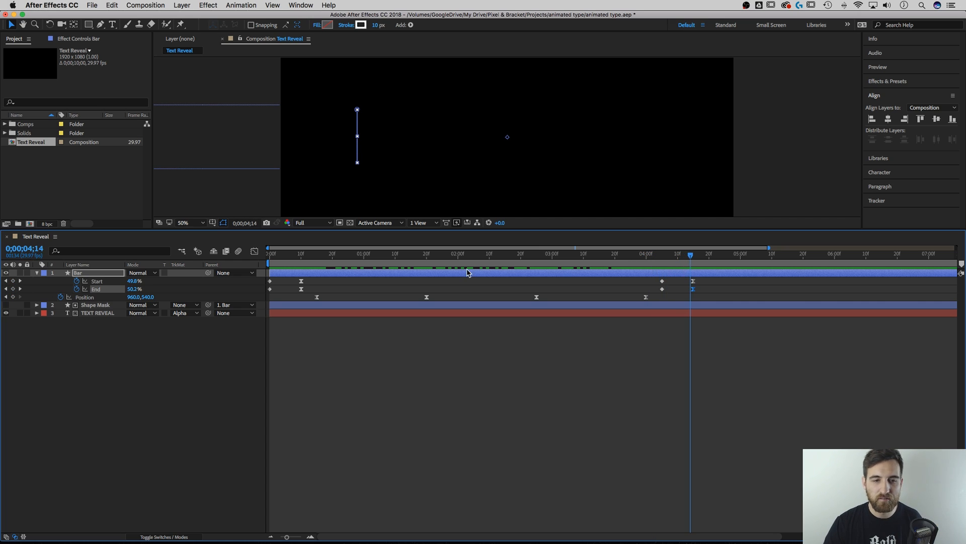
pyautogui.click(222, 361)
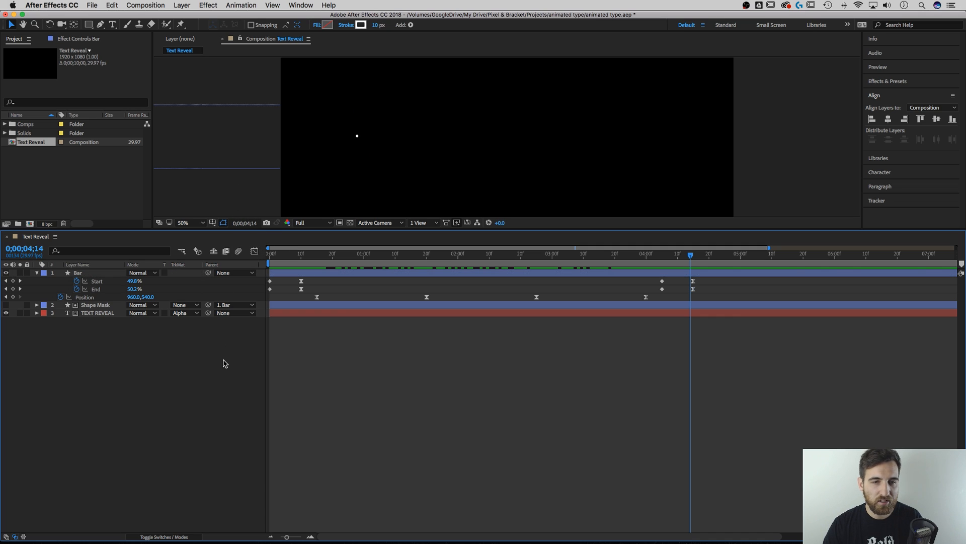
pyautogui.click(271, 257)
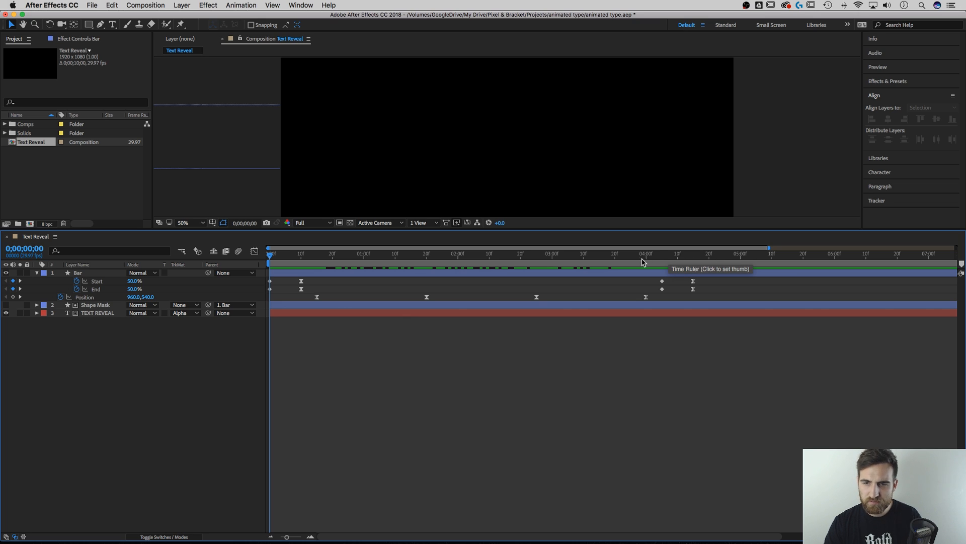
# Step: Shorten the composition's work area so it ends at 0;00;05;00, showing the full 10-second timeline
pyautogui.click(740, 256)
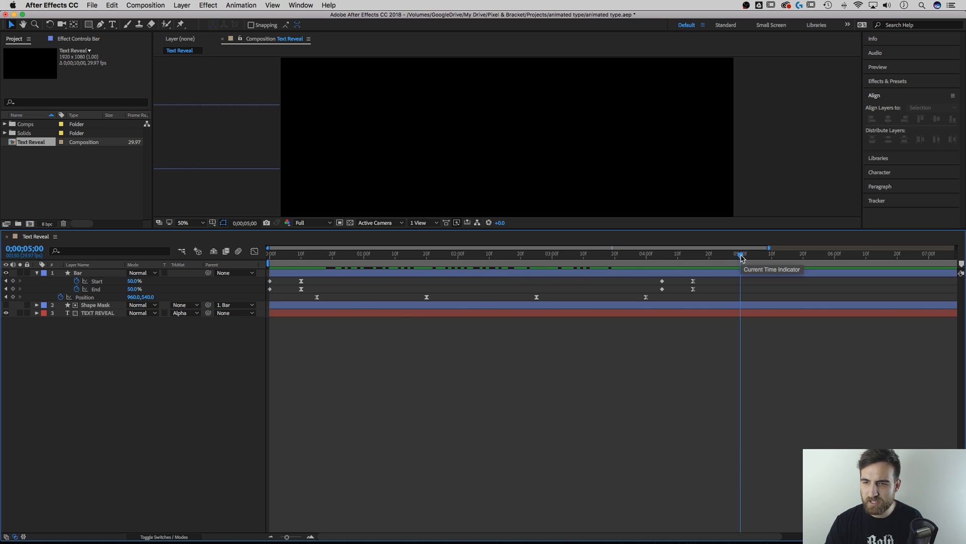
pyautogui.click(287, 537)
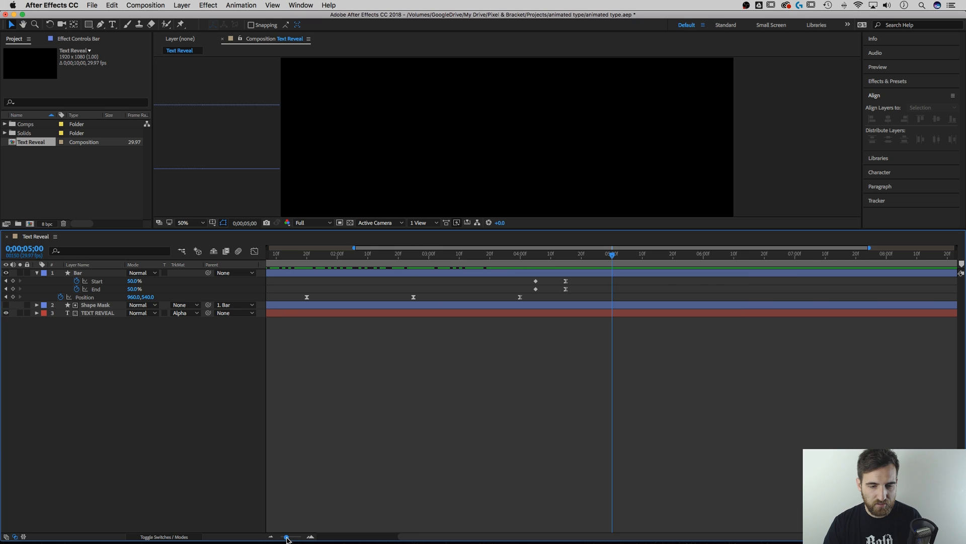
pyautogui.moveTo(287, 539); pyautogui.dragTo(282, 539)
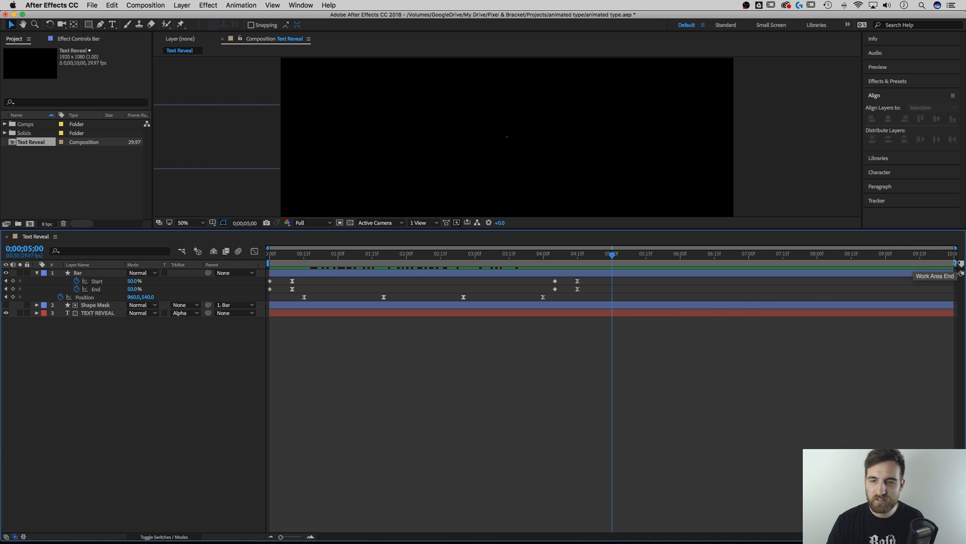
pyautogui.moveTo(958, 263); pyautogui.dragTo(613, 274)
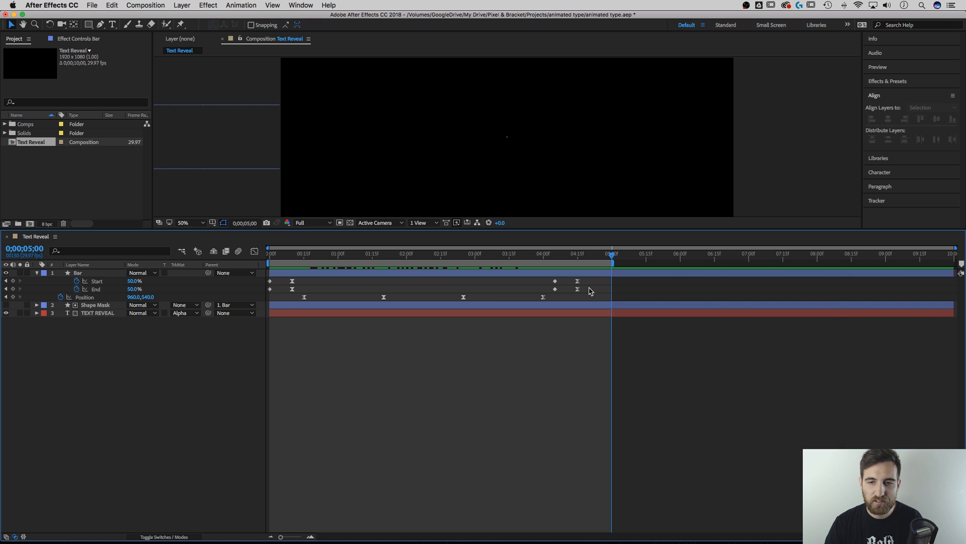
# Step: Preview the eased text reveal from the first frame, and check the hold before the bar slides back
pyautogui.moveTo(271, 264); pyautogui.dragTo(257, 263)
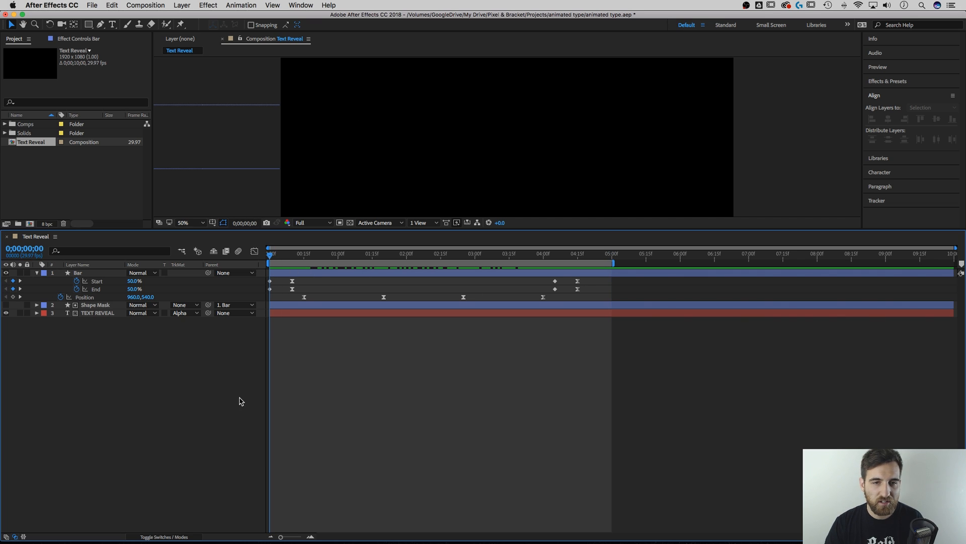
pyautogui.press('space')
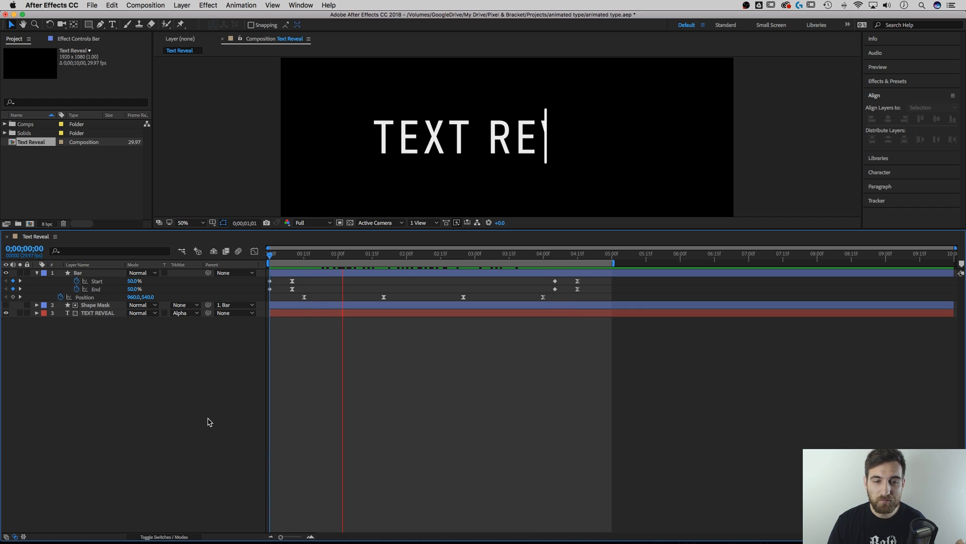
pyautogui.press('space')
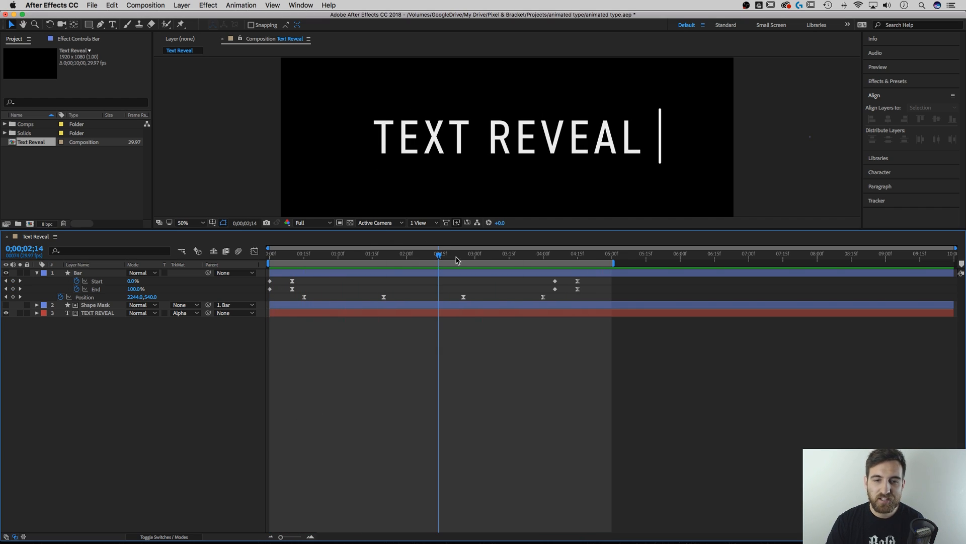
pyautogui.moveTo(438, 258); pyautogui.dragTo(429, 257)
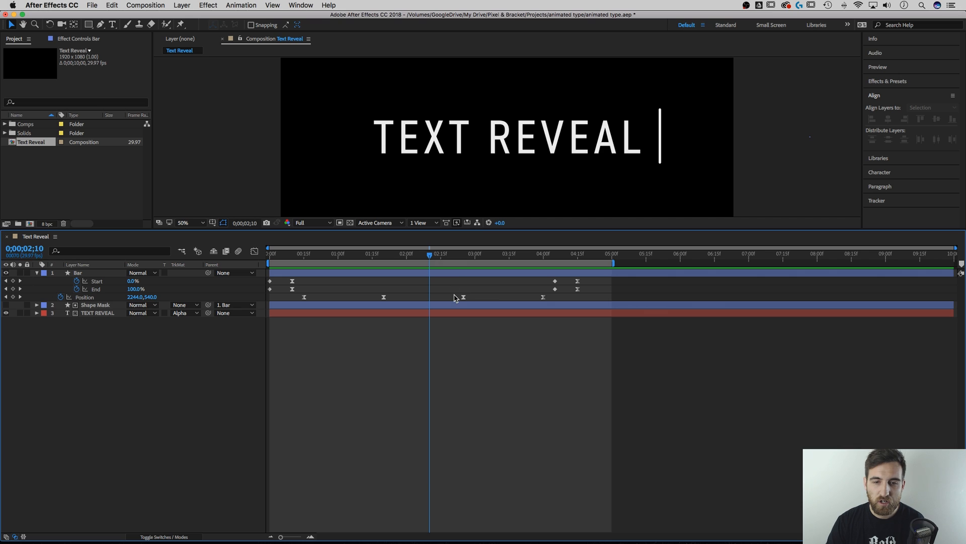
# Step: Delay the bar's last two Position keyframes and closing Start and End keyframes together, so the return slide begins at about 0;00;05;01
pyautogui.moveTo(455, 300); pyautogui.dragTo(598, 280)
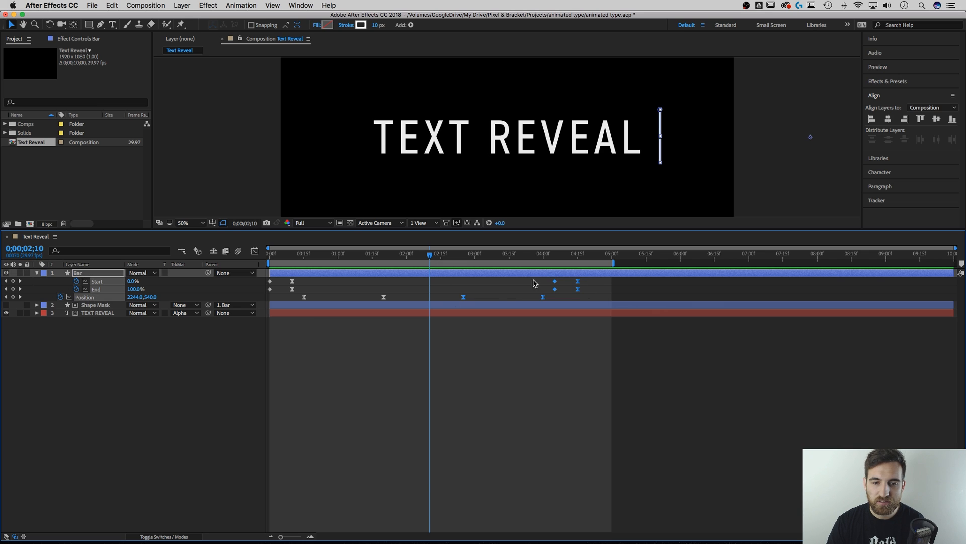
pyautogui.moveTo(271, 257); pyautogui.dragTo(579, 260)
pyautogui.click(423, 256)
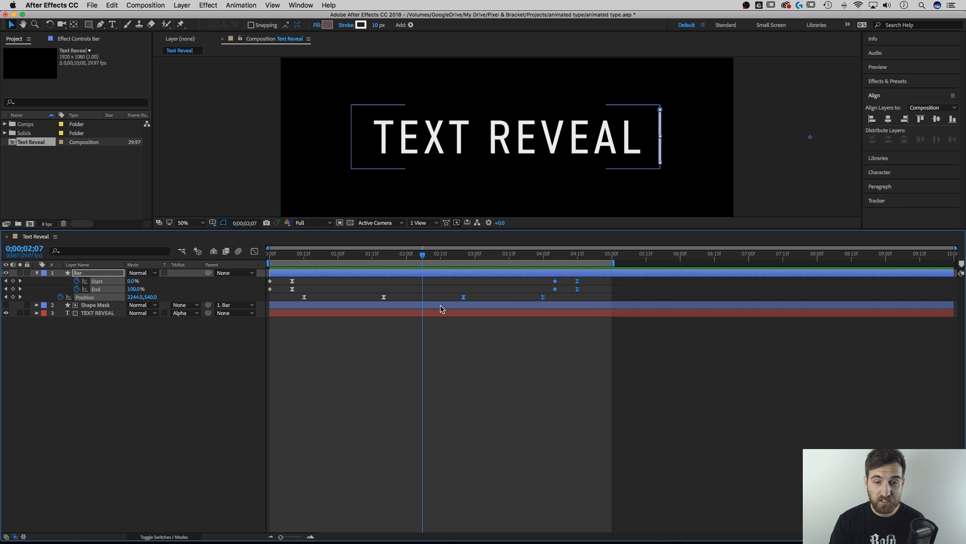
pyautogui.click(463, 297)
pyautogui.moveTo(475, 298); pyautogui.dragTo(706, 283)
pyautogui.moveTo(409, 256); pyautogui.dragTo(397, 257)
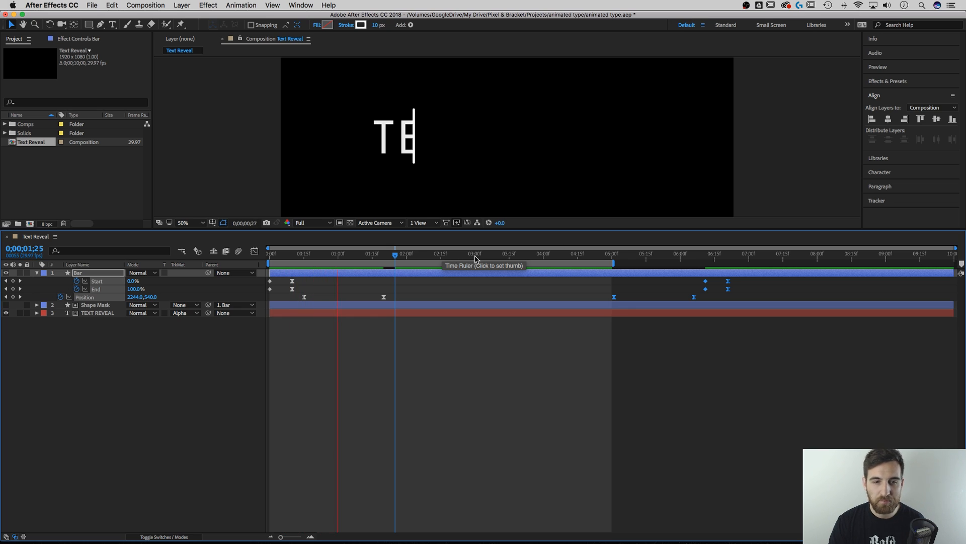
# Step: Extend the work area to 0;00;07;00 and preview the animation with the longer hold on the text
pyautogui.press('space')
pyautogui.moveTo(615, 262); pyautogui.dragTo(753, 263)
pyautogui.press('space')
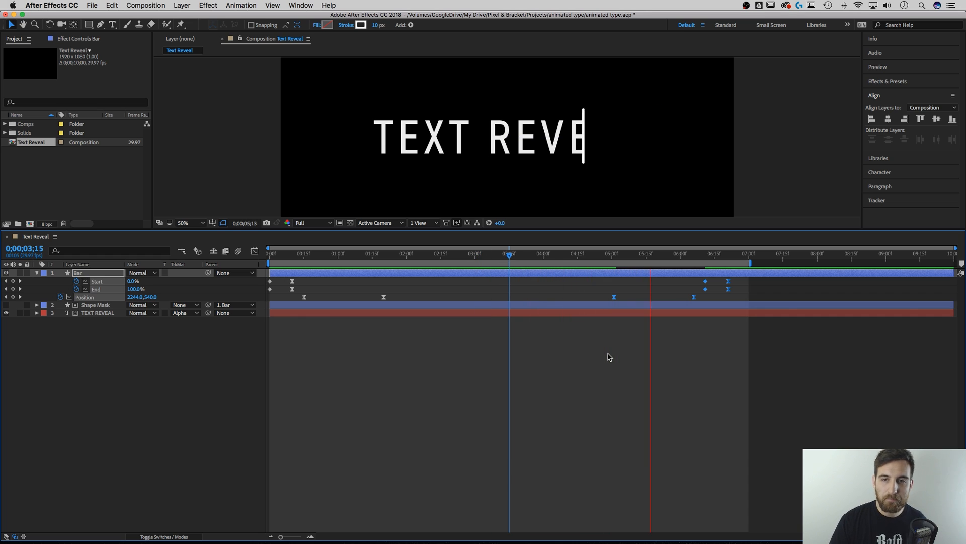
pyautogui.press('space')
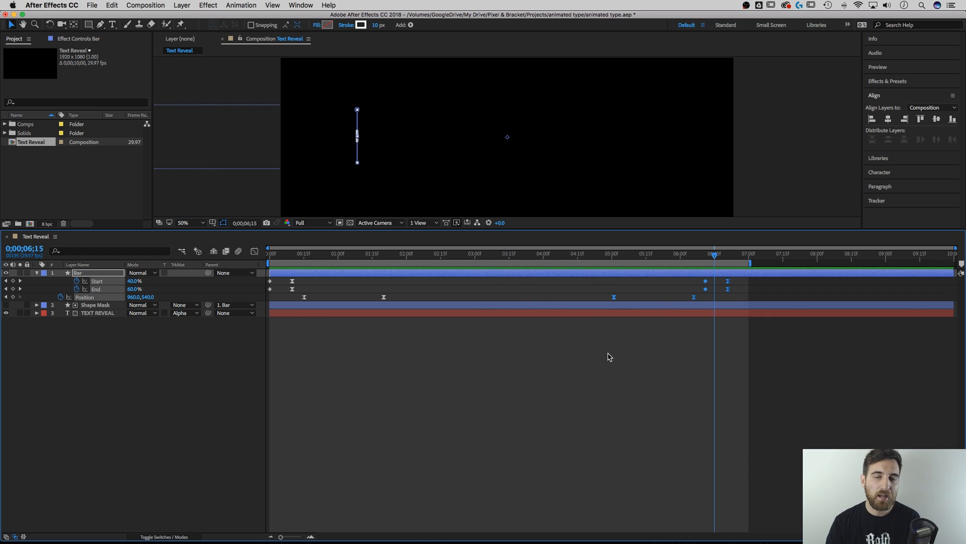
# Step: Try moving the bar's second Start and End keyframes to 0;00;00;21, and undo the move
pyautogui.click(435, 261)
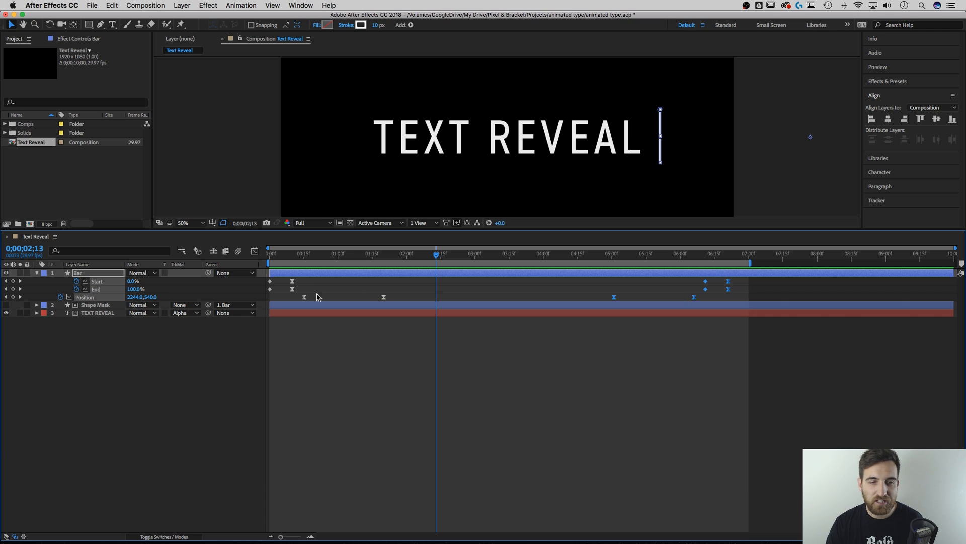
pyautogui.click(292, 281)
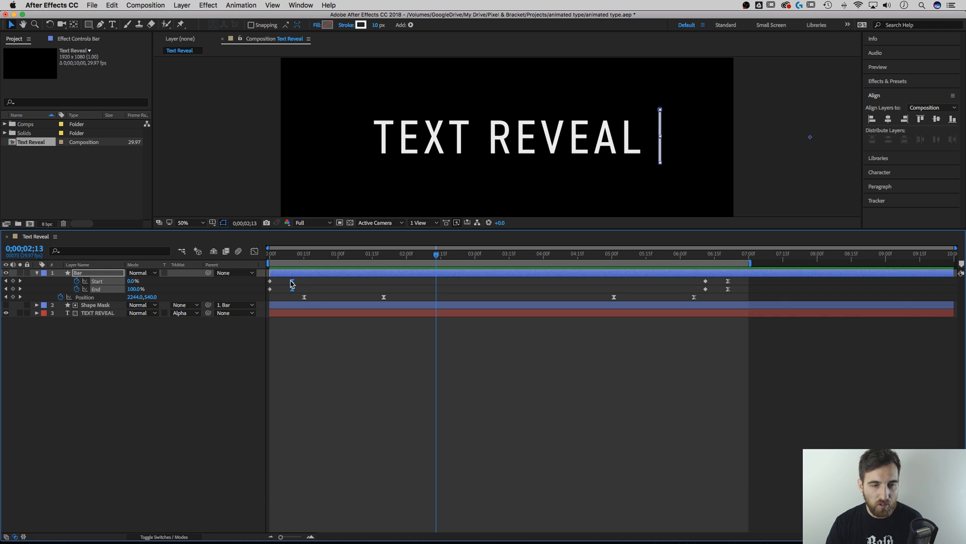
pyautogui.moveTo(292, 283); pyautogui.dragTo(317, 282)
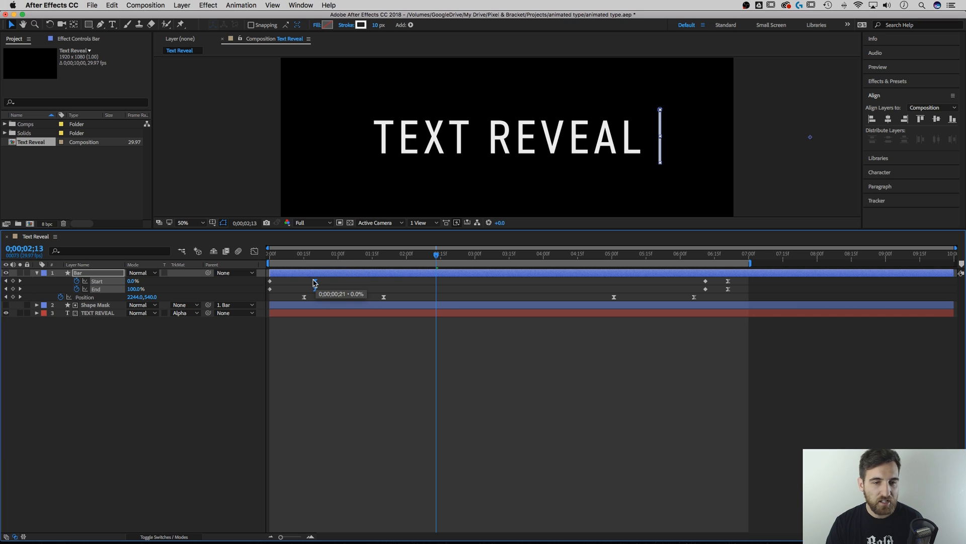
pyautogui.press('super+z')
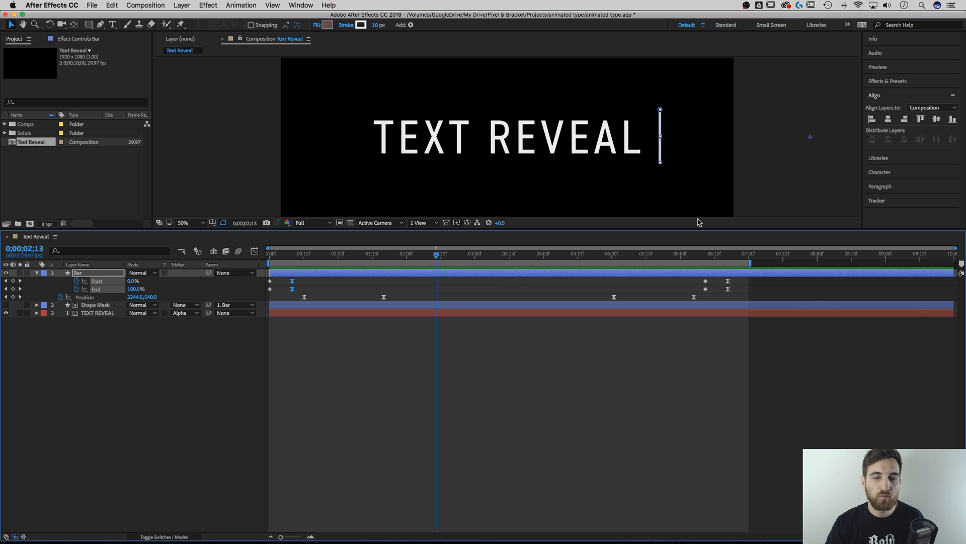
# Step: Move the bar's last two Position keyframes and closing Start and End keyframes earlier together, starting the return slide at about 0;00;03;19
pyautogui.moveTo(290, 254); pyautogui.dragTo(257, 258)
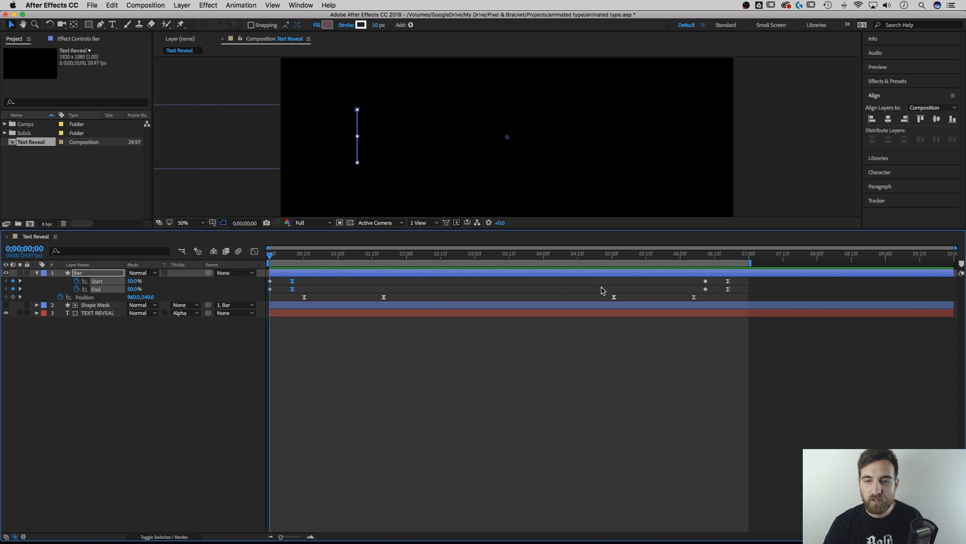
pyautogui.moveTo(577, 301); pyautogui.dragTo(706, 286)
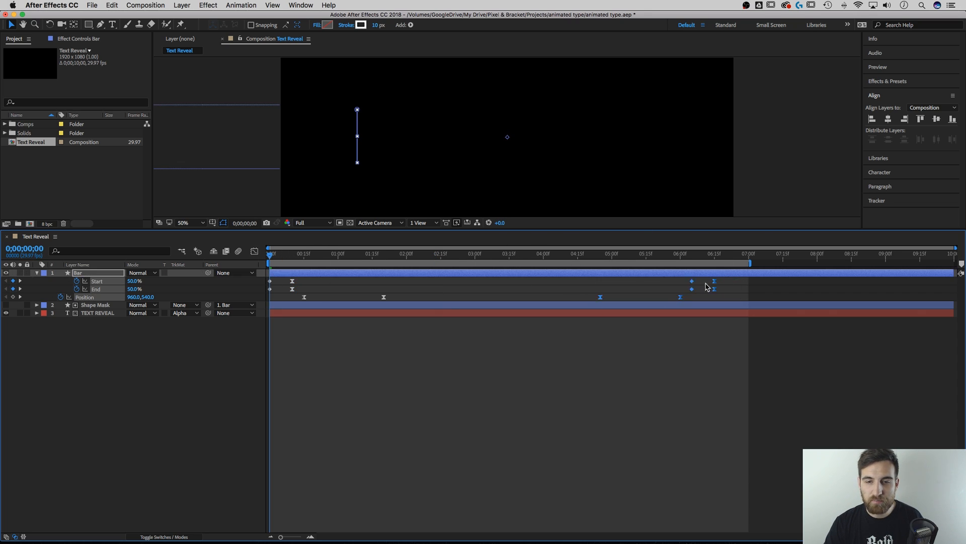
pyautogui.moveTo(640, 290); pyautogui.dragTo(630, 289)
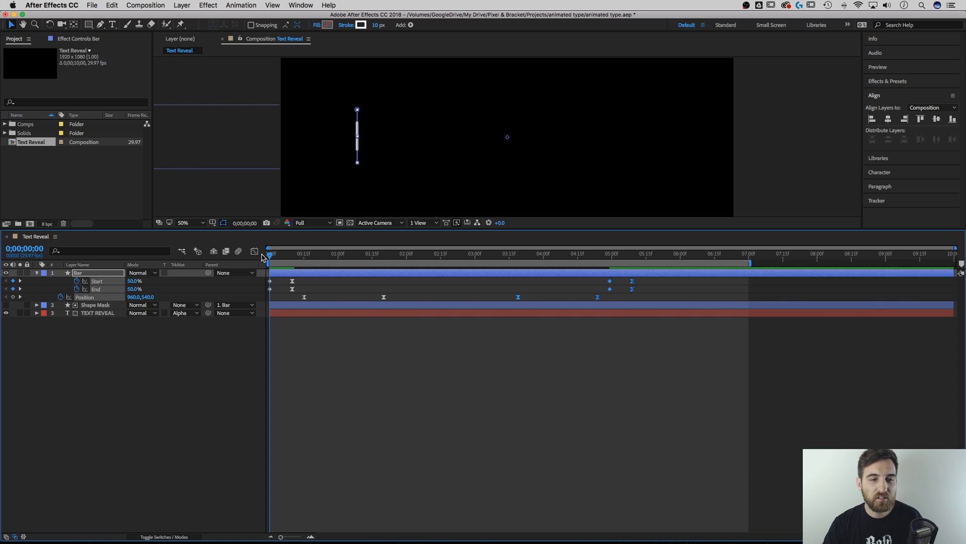
# Step: Shorten the work area to end at about 0;00;05;24 and preview the retimed animation from the first frame
pyautogui.press('space')
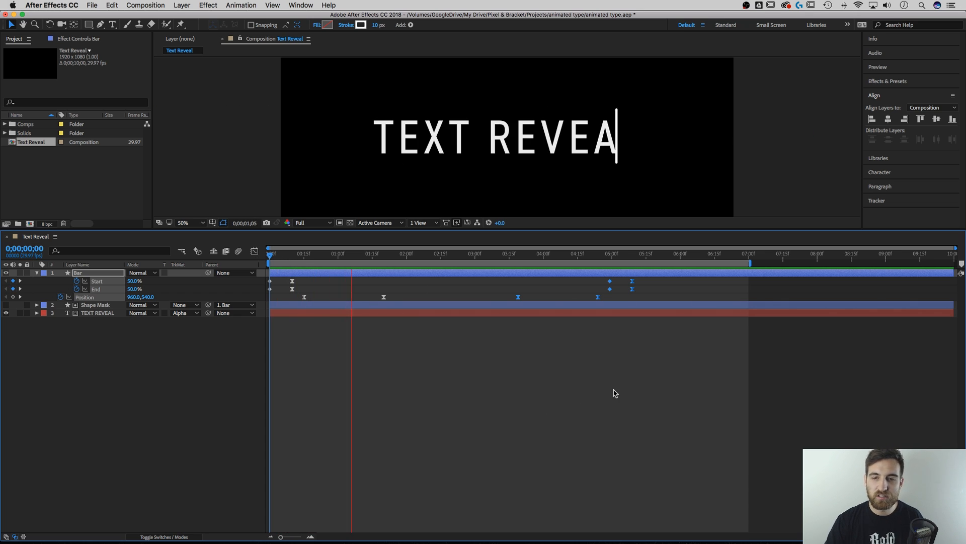
pyautogui.moveTo(751, 263); pyautogui.dragTo(668, 263)
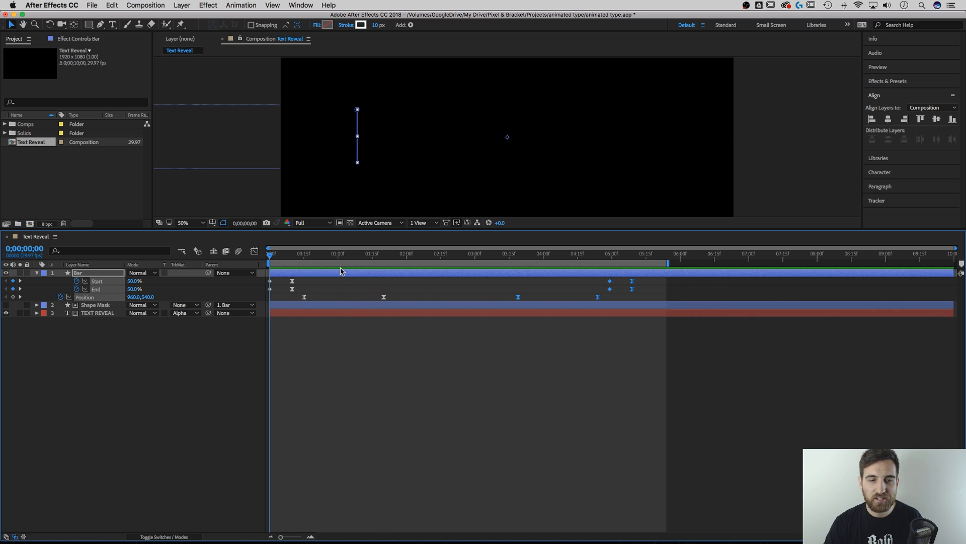
pyautogui.press('space')
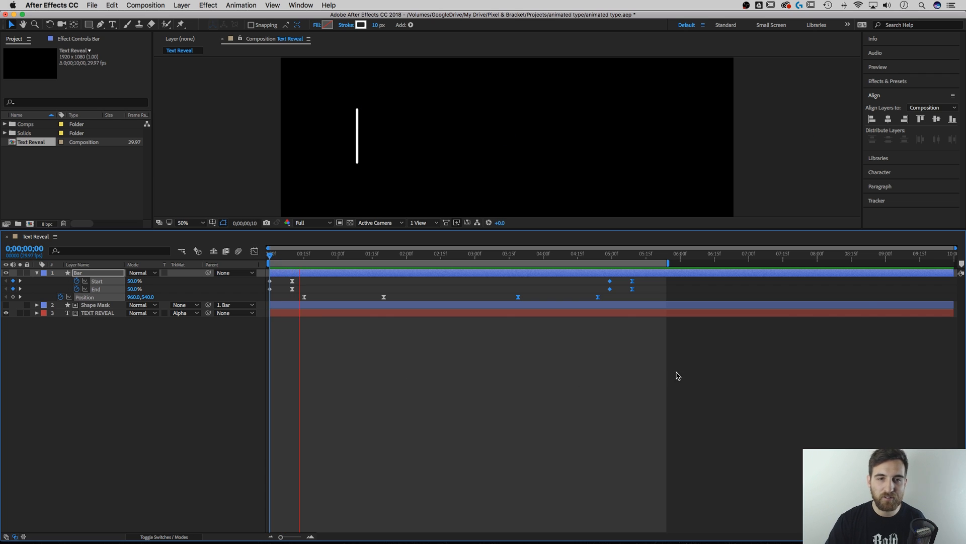